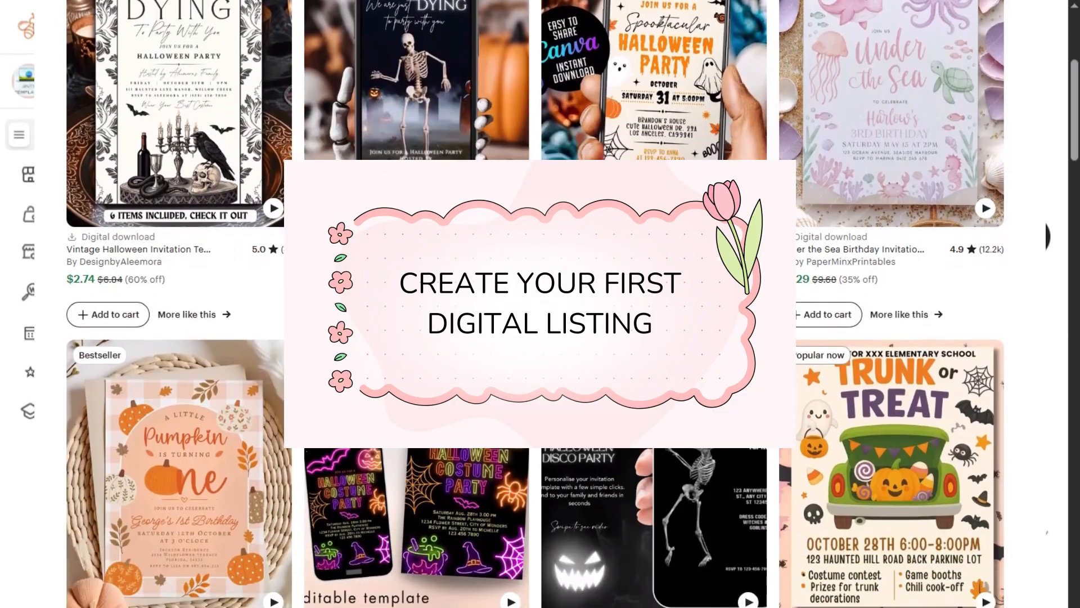
Browse the digital invitation listings on Etsy as examples of downloadable products
scroll(540, 304, "down", 6)
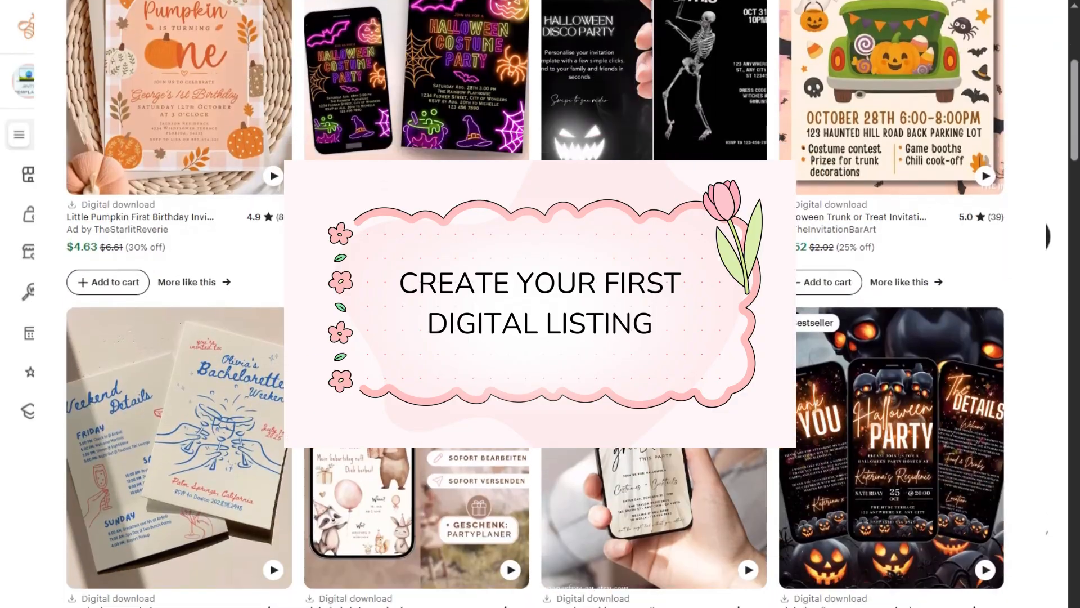
scroll(540, 304, "down", 7)
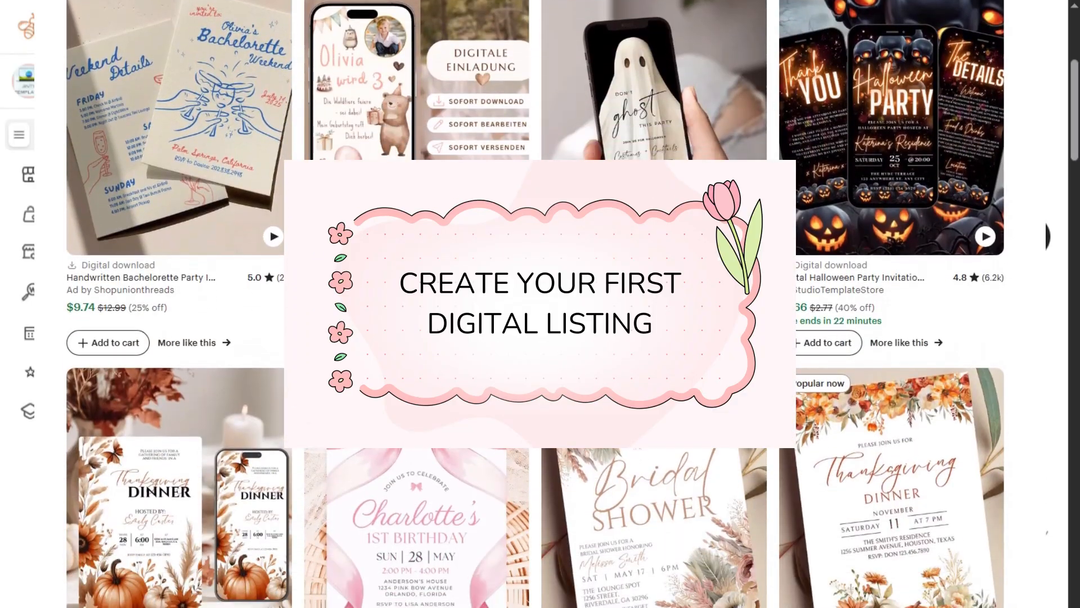
scroll(540, 304, "down", 5)
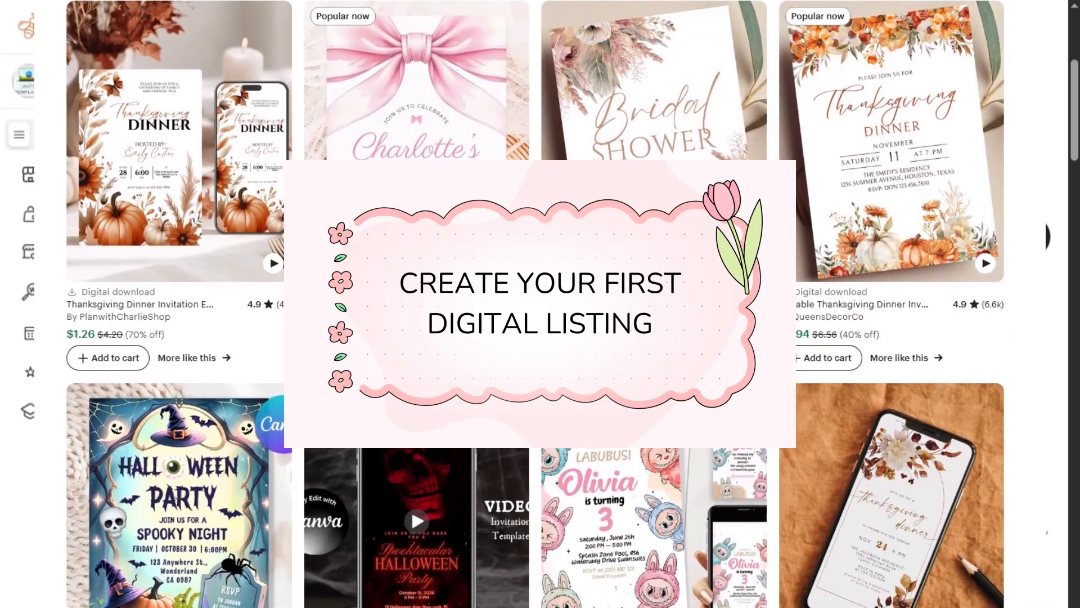
scroll(540, 303, "down", 8)
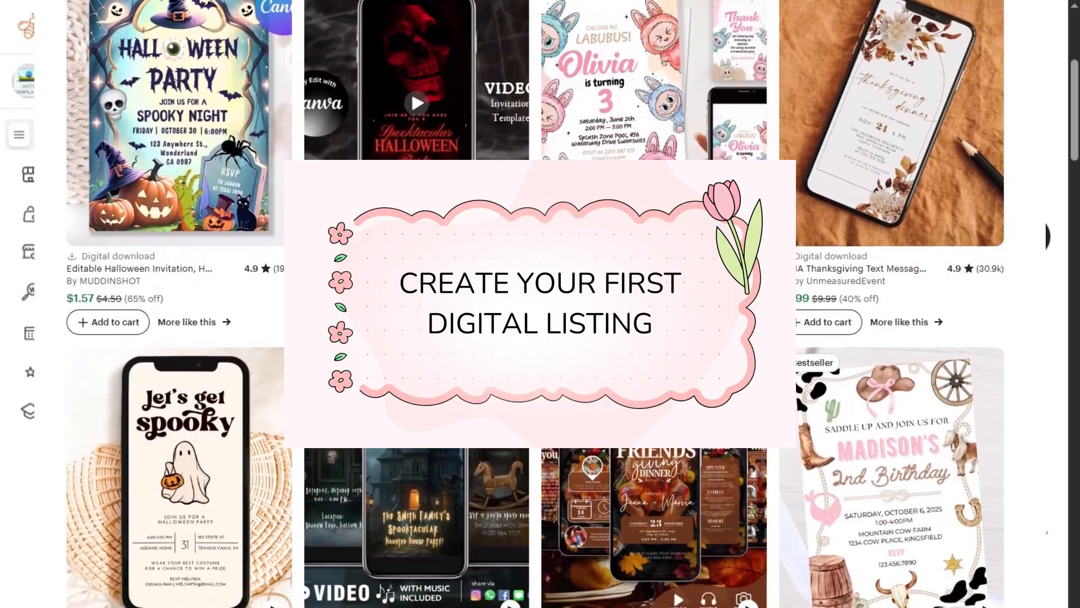
scroll(540, 303, "down", 9)
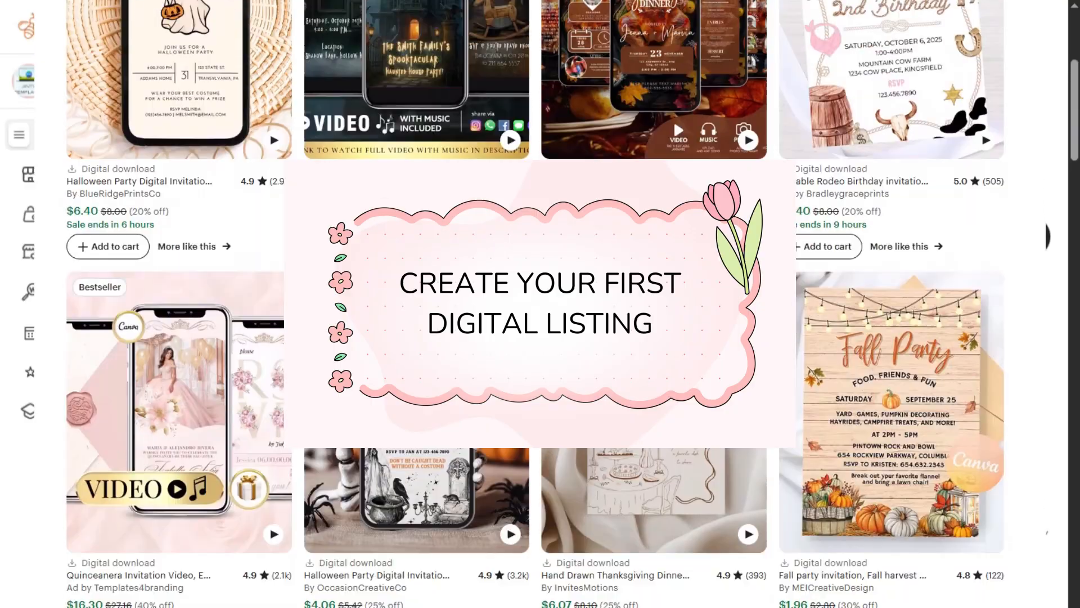
scroll(540, 304, "down", 8)
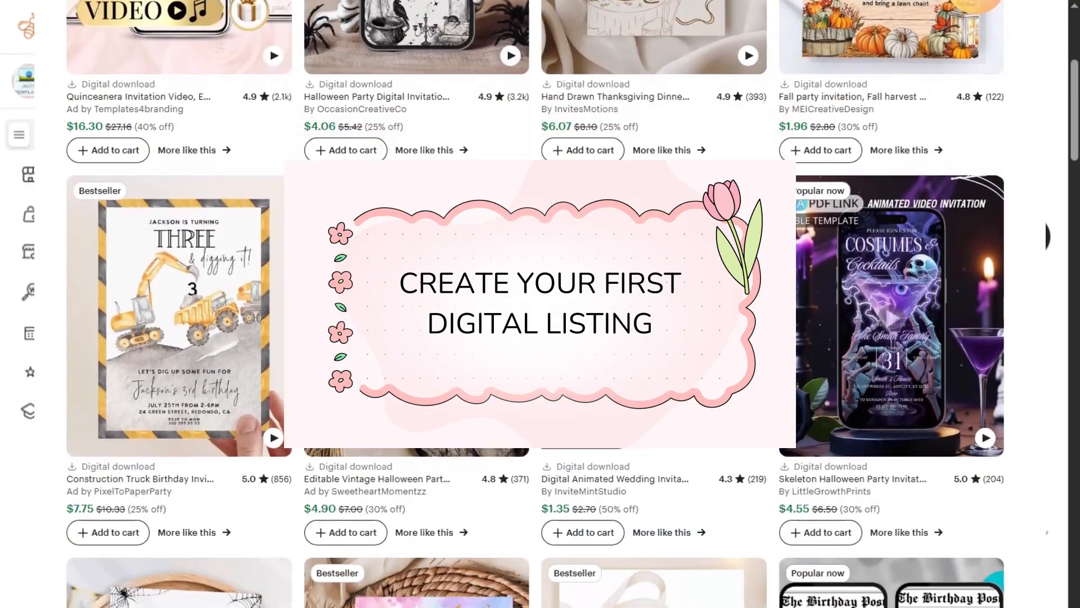
scroll(540, 304, "down", 5)
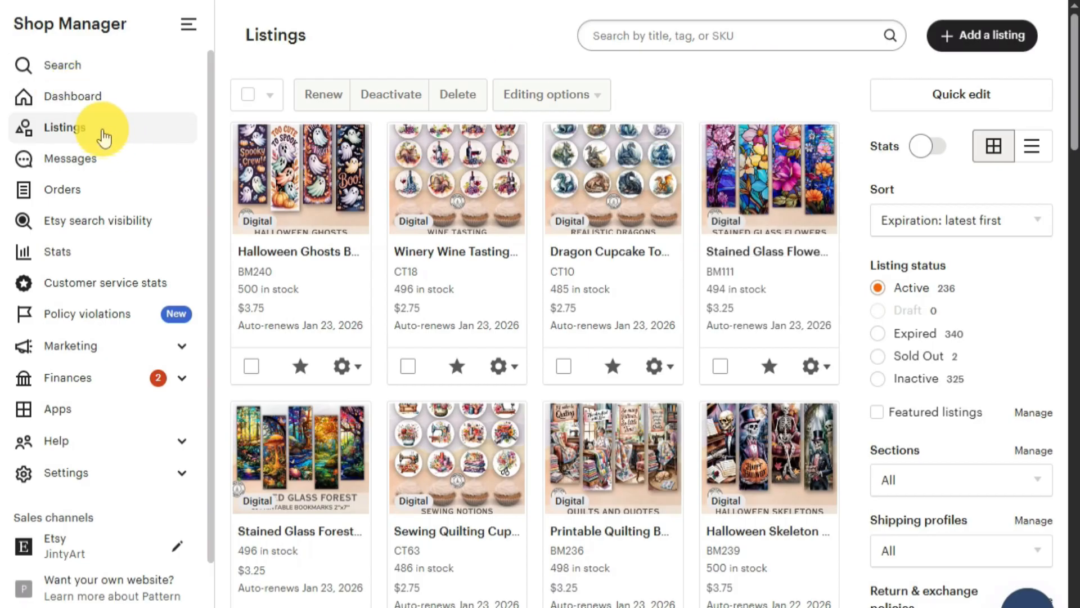
Start a new listing in the Bookmarks category and set its item type to digital files
left_click(990, 38)
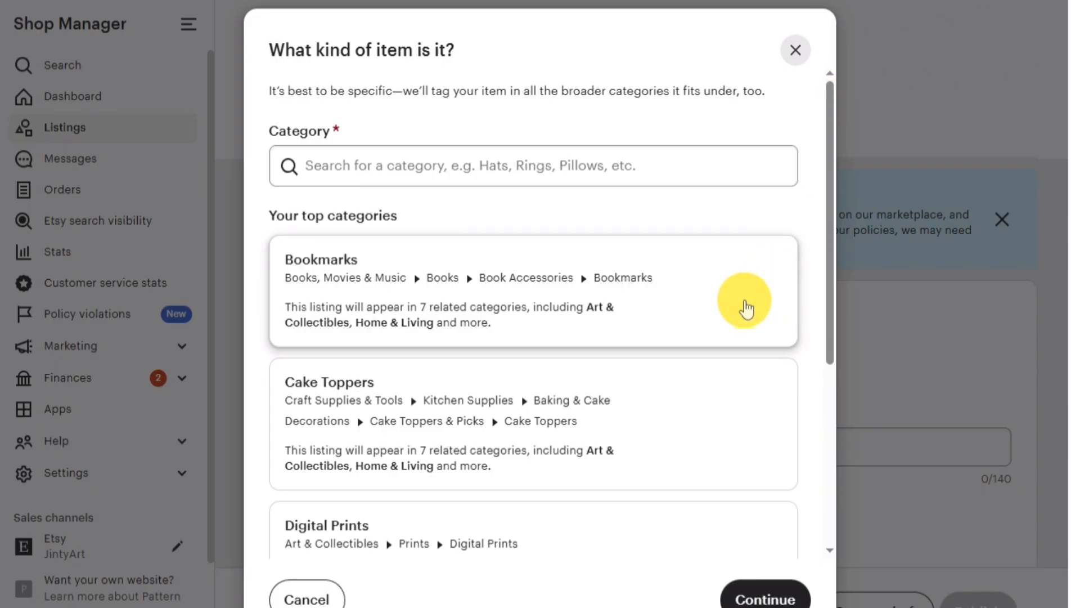
left_click(747, 307)
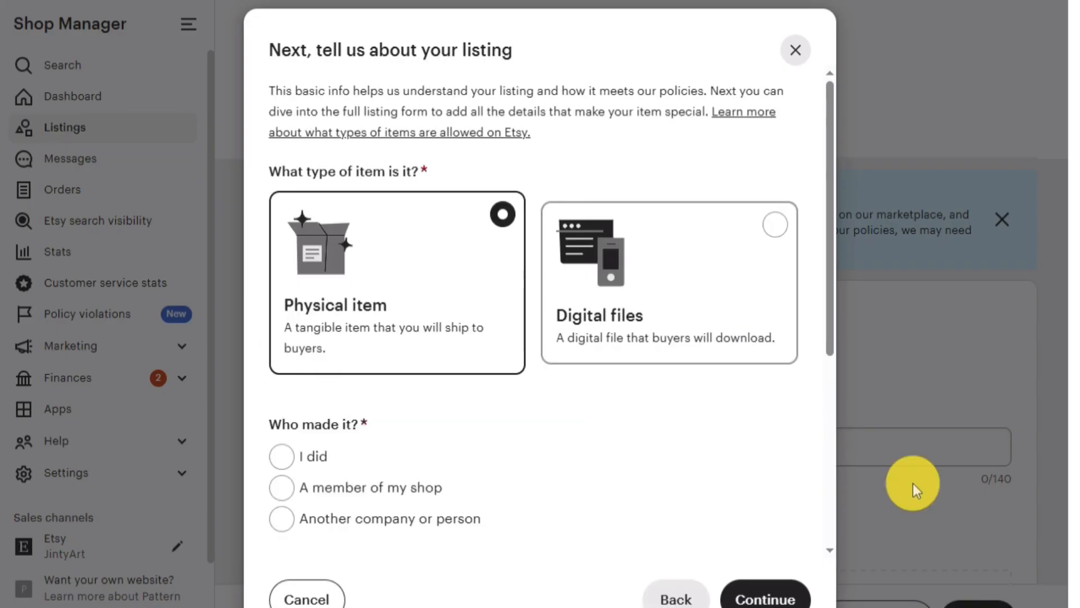
left_click(780, 232)
Describe the item as made by the seller, a finished product from 2020 - 2025 created with an AI generator, and continue to the listing form
scroll(780, 234, "down", 3)
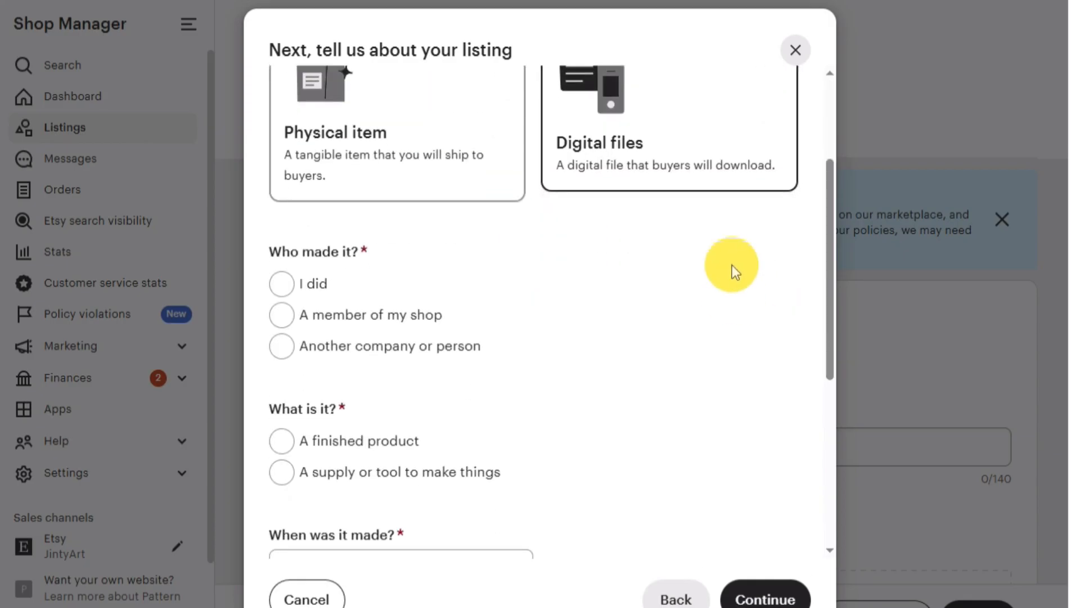
scroll(675, 233, "down", 2)
left_click(283, 198)
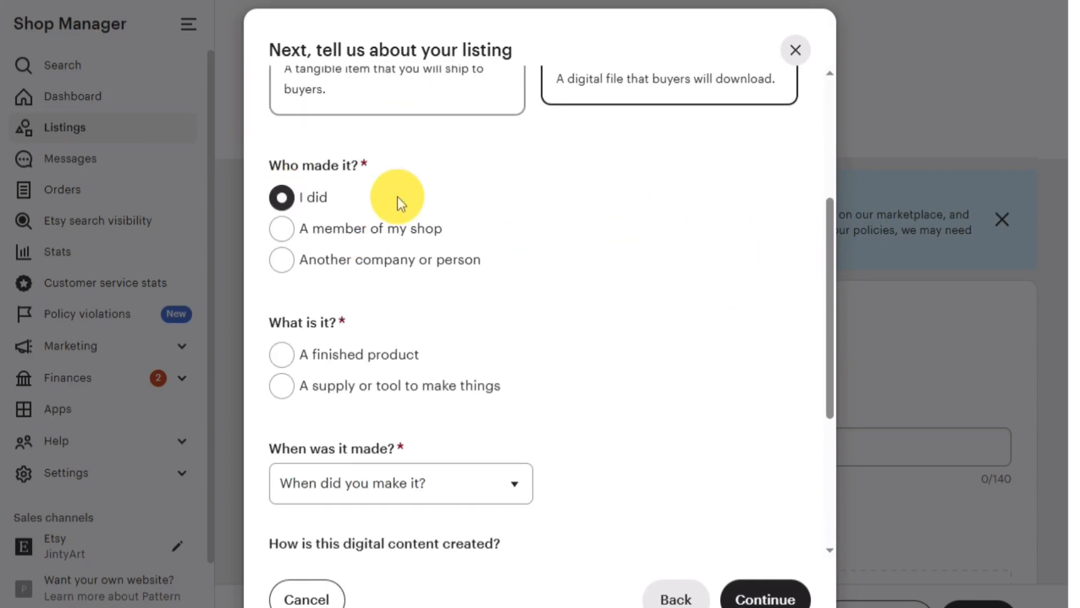
scroll(481, 203, "down", 2)
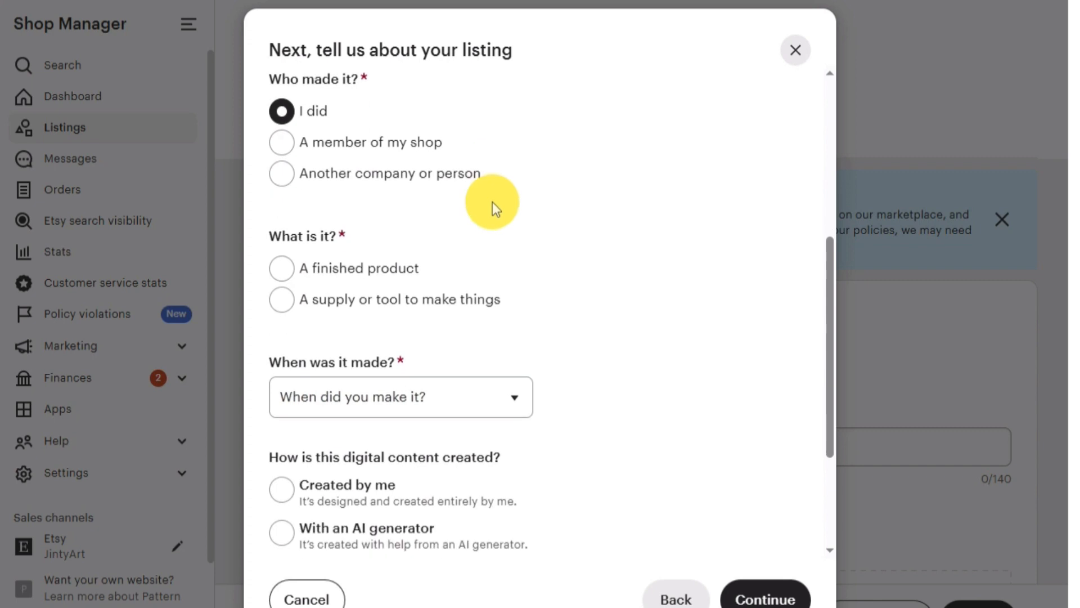
left_click(282, 270)
scroll(667, 228, "down", 3)
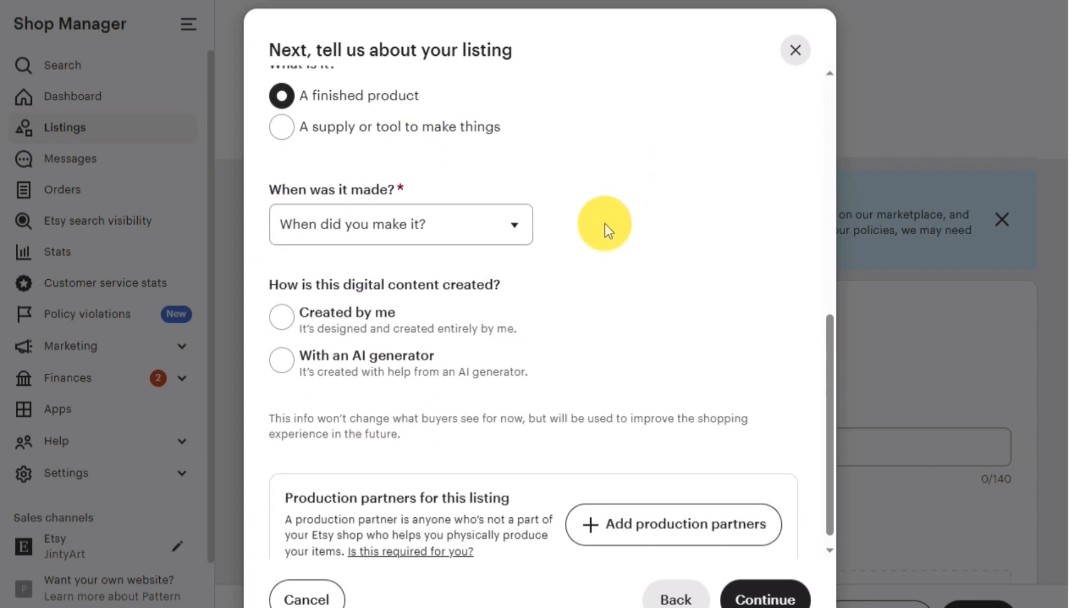
left_click(494, 234)
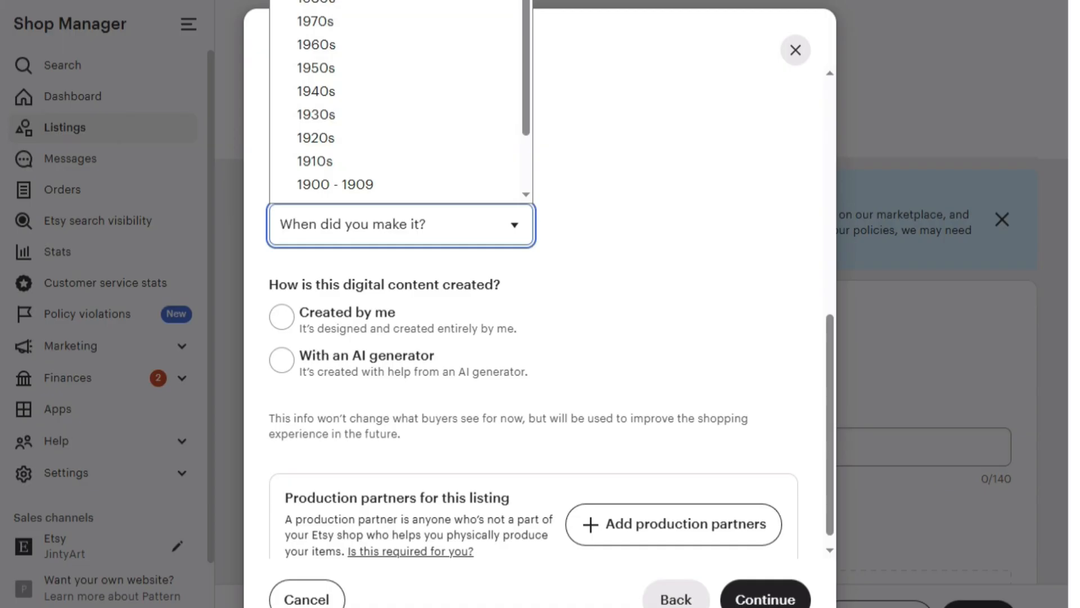
left_click(509, 7)
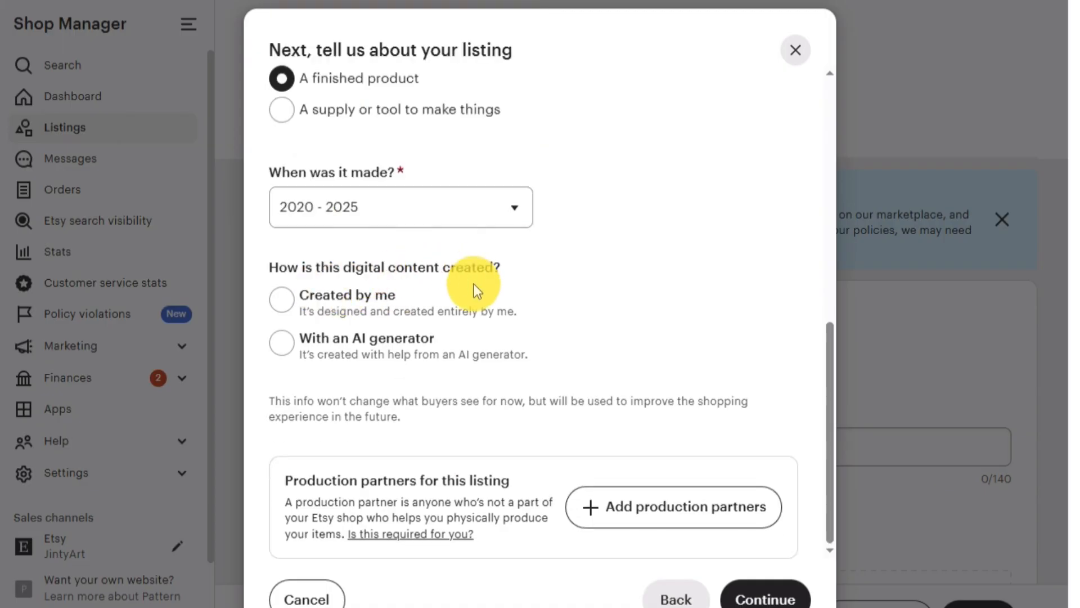
left_click(287, 353)
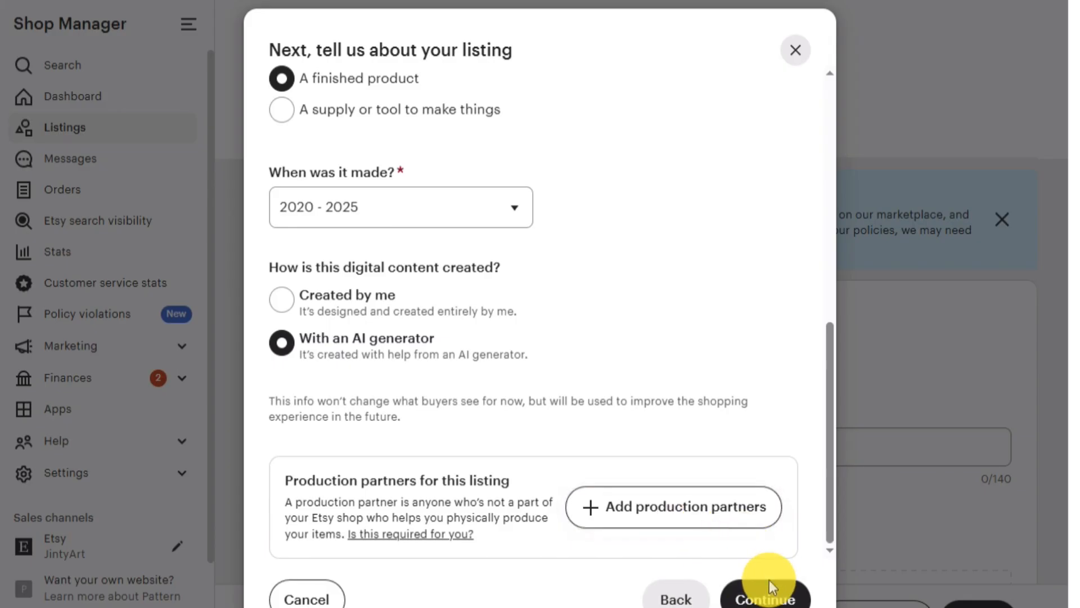
left_click(767, 597)
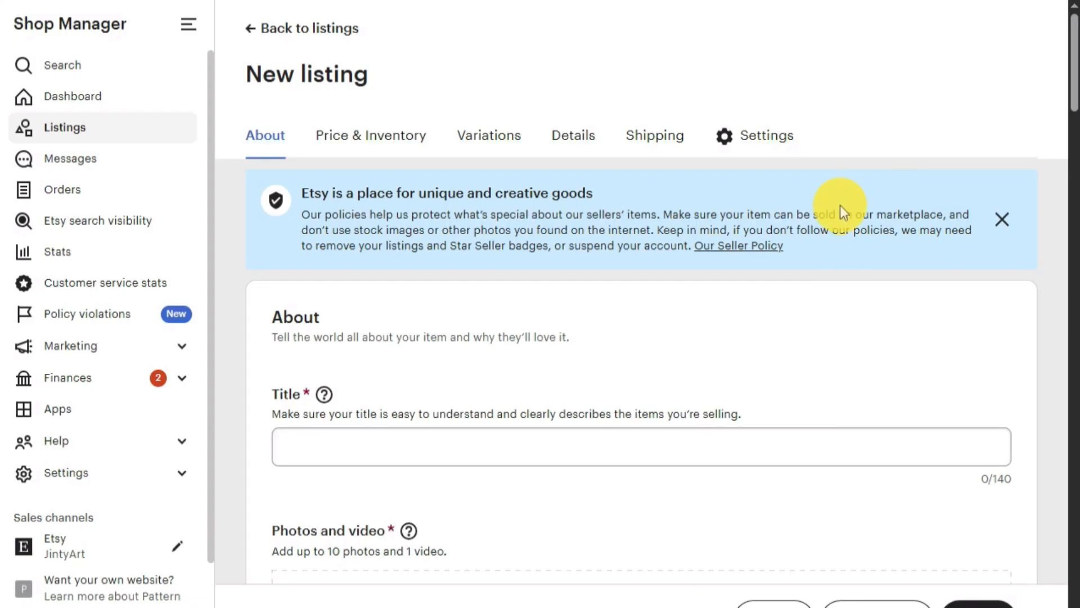
Copy the cheat sheet's title "Halloween Ghosts Bookmarks: Spooky Reader Gift Bundle (Digital Download, Set of 16)" into the new listing's title
scroll(867, 259, "down", 3)
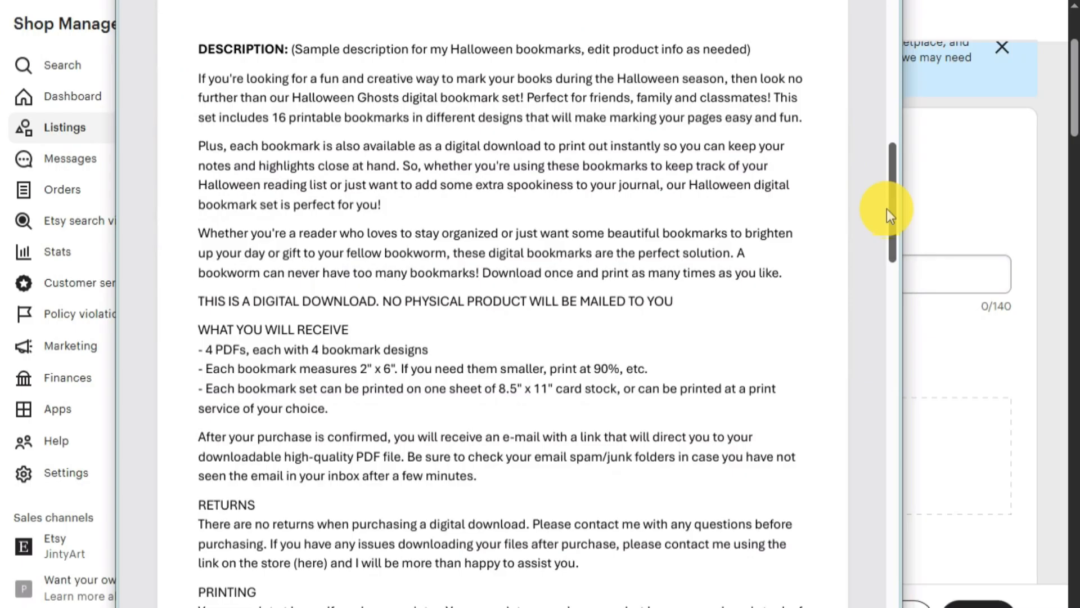
left_click_drag(886, 208, 903, 50)
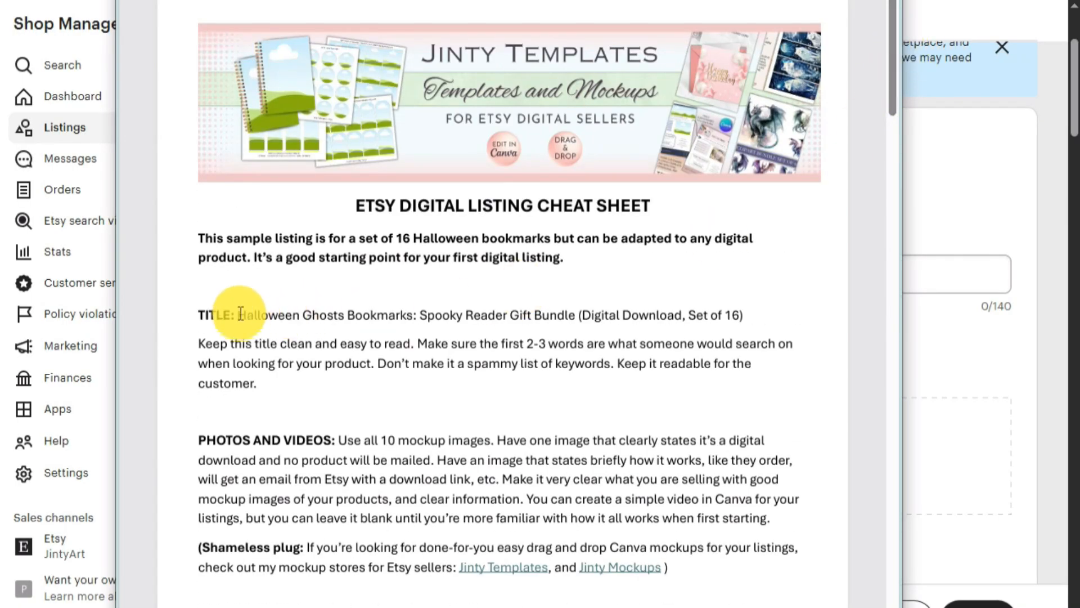
left_click_drag(239, 315, 723, 318)
right_click(721, 314)
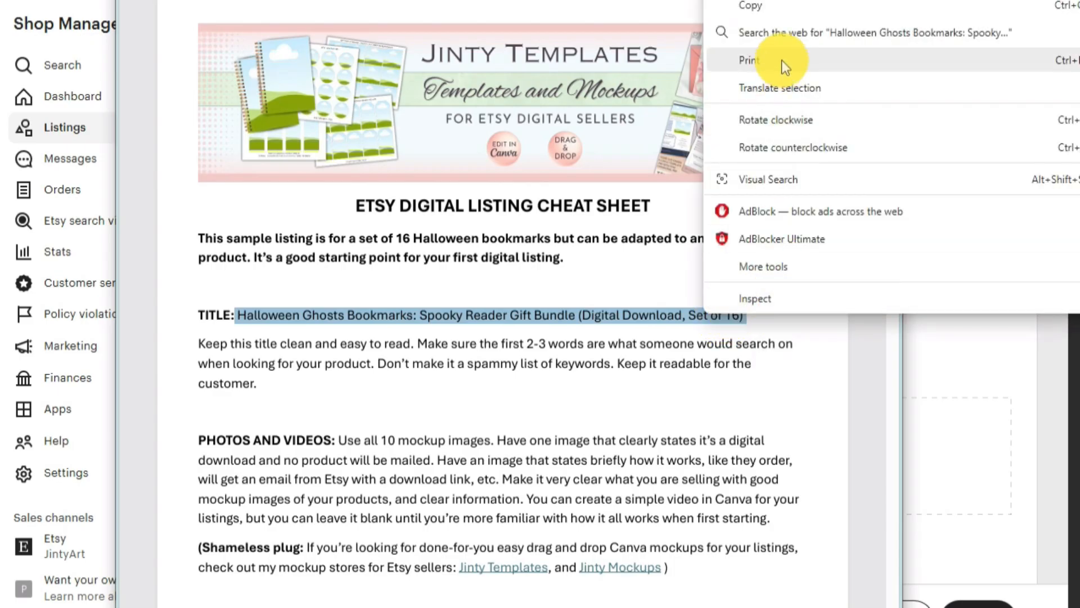
left_click(759, 6)
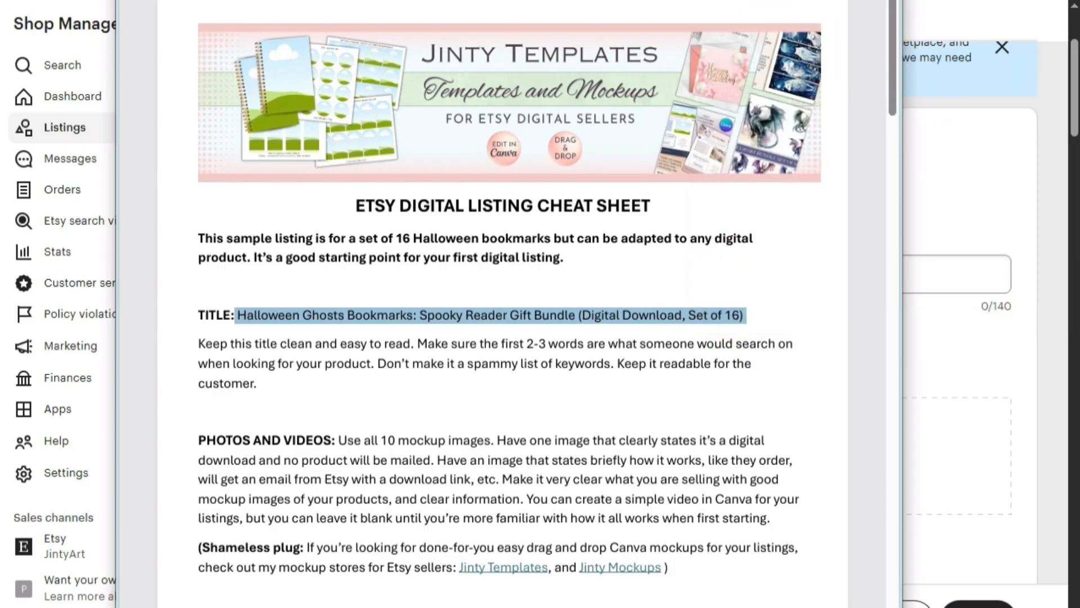
key("alt+Tab")
left_click(357, 278)
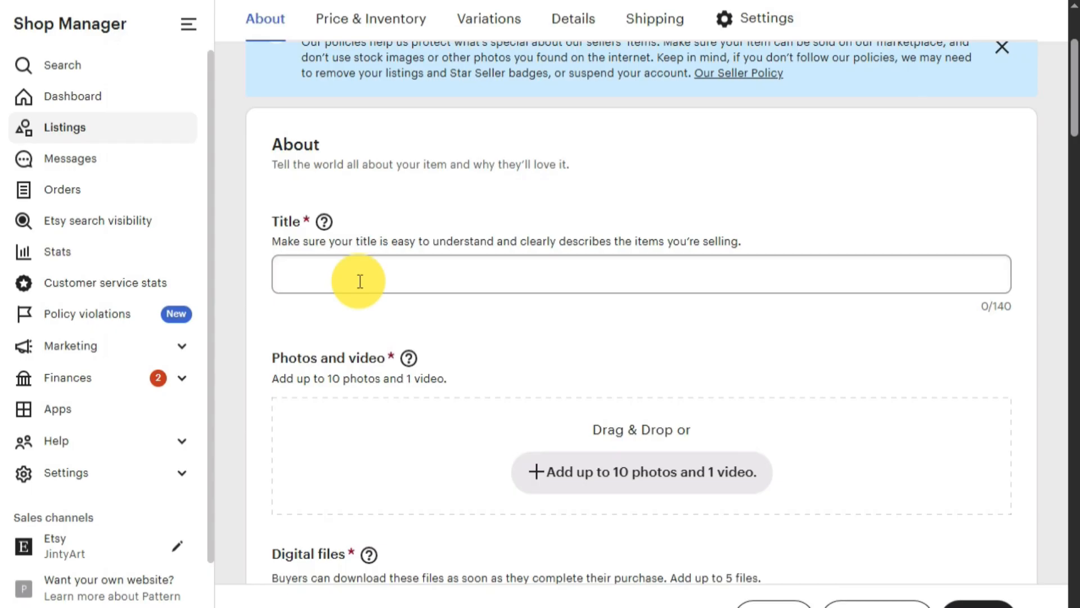
key("ctrl+v")
Look through the photos of the published Halloween Skeleton Bookmarks listing as an example for the photo section
scroll(386, 186, "down", 2)
scroll(730, 270, "down", 1)
scroll(729, 270, "down", 1)
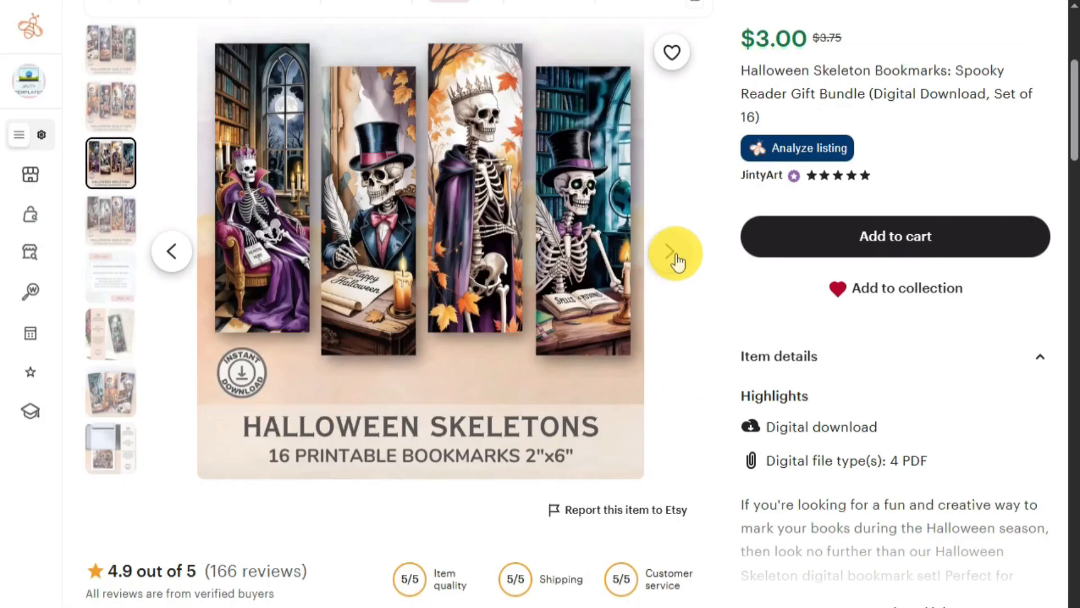
left_click(677, 261)
left_click(677, 260)
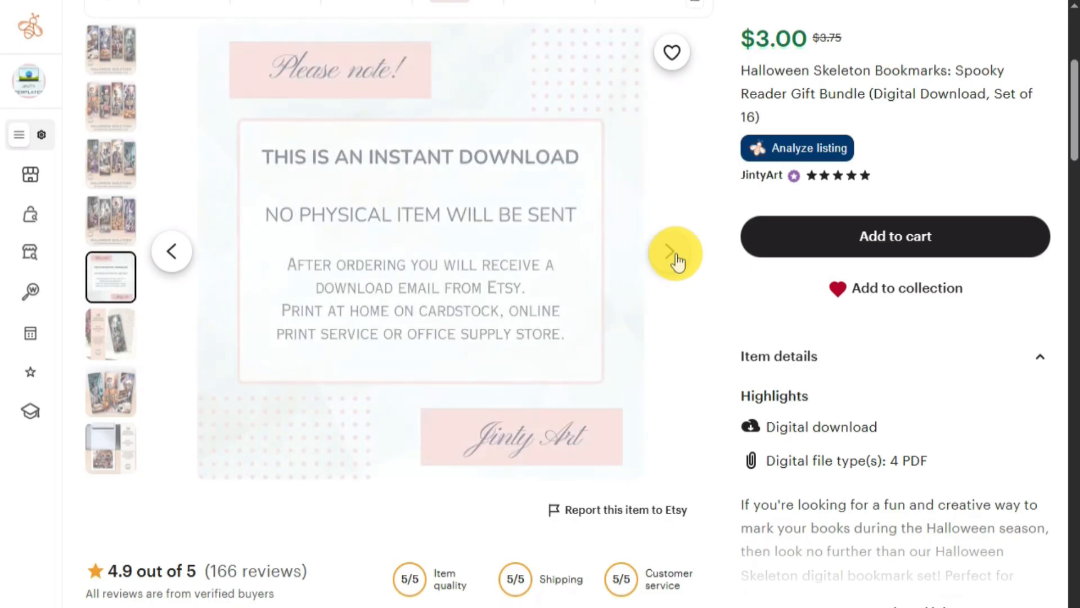
left_click(677, 260)
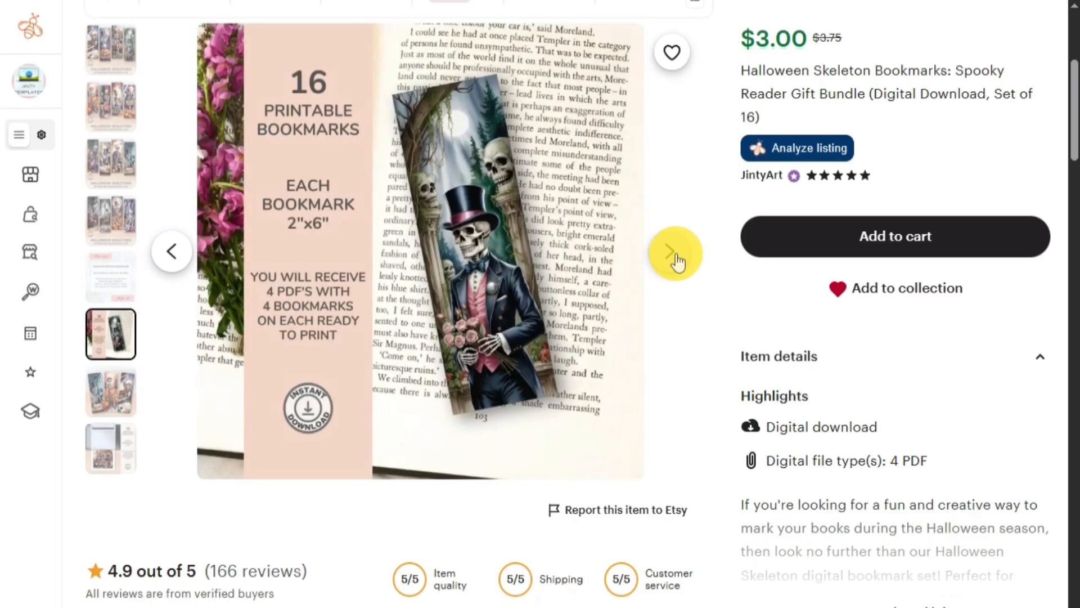
left_click(677, 260)
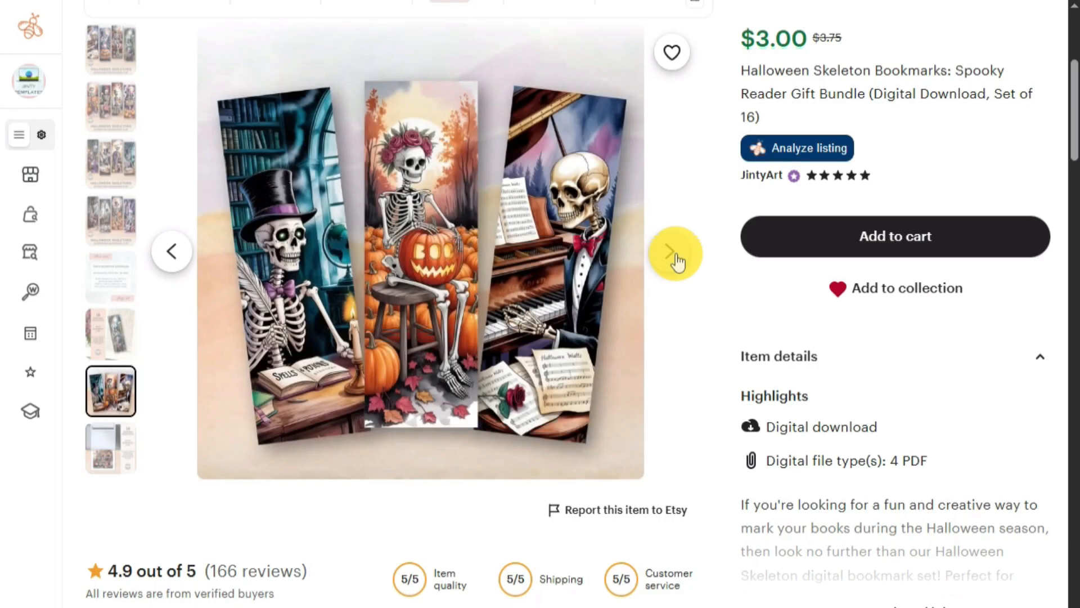
left_click(677, 260)
left_click(673, 256)
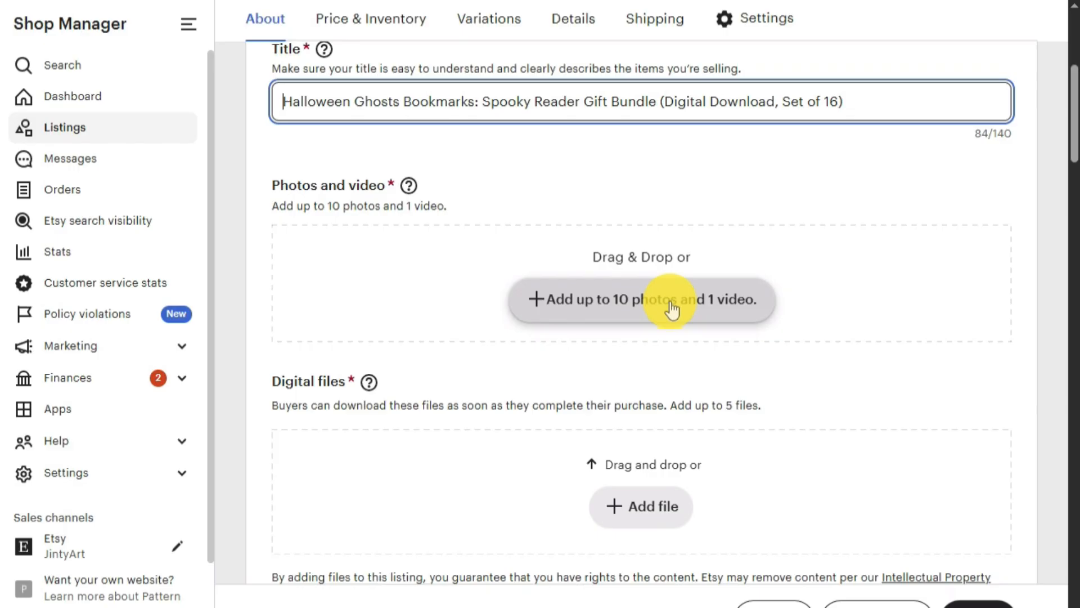
Upload all ten mockup images, 1 to 10, from the MOCKUP BM237 folder as listing photos
left_click(641, 299)
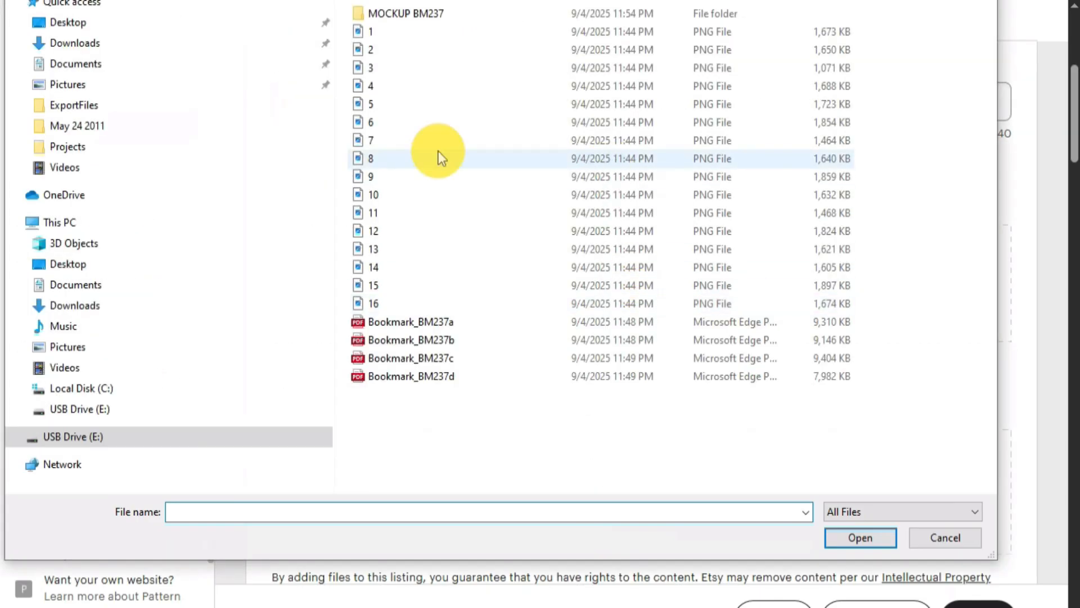
double_click(419, 15)
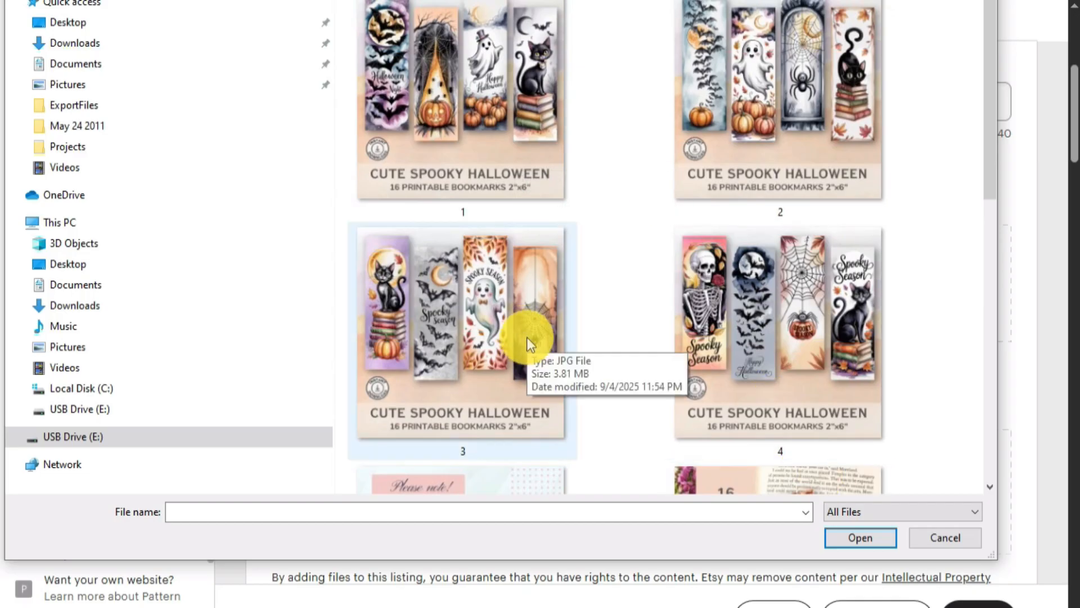
key("ctrl+a")
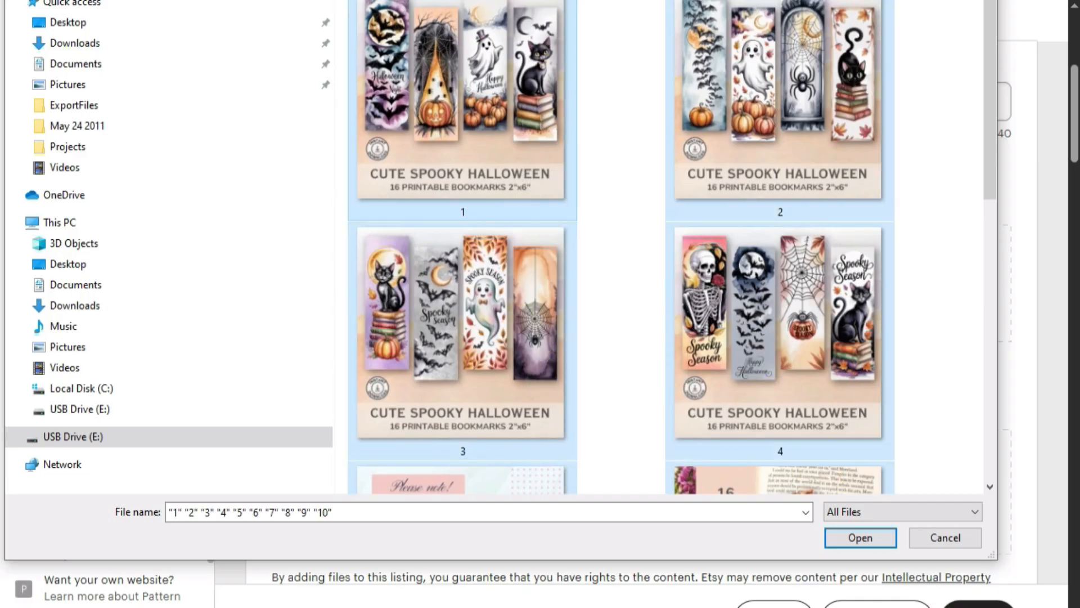
left_click(873, 540)
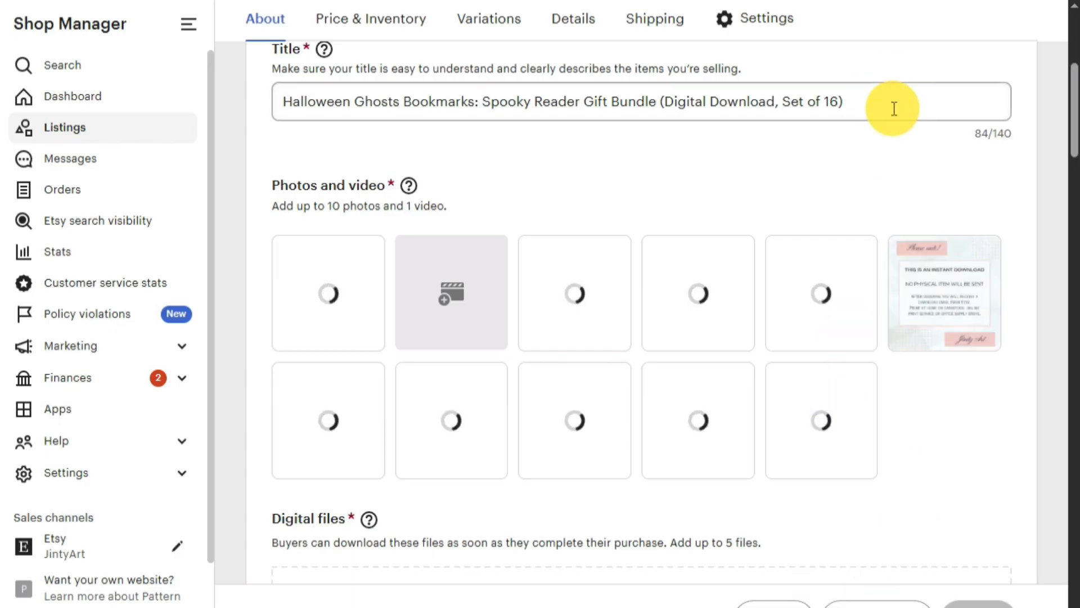
Reorder the photos: make image 3 with the purple cat bookmark primary, and place the printable-sheet mockup directly after the open-book mockup
scroll(925, 147, "down", 2)
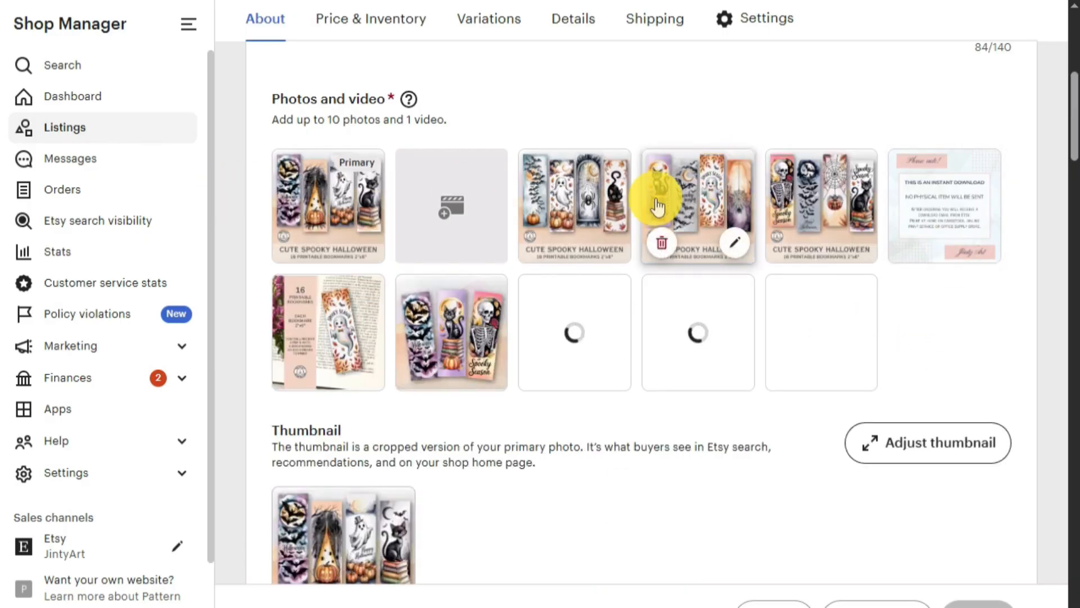
left_click_drag(703, 211, 313, 212)
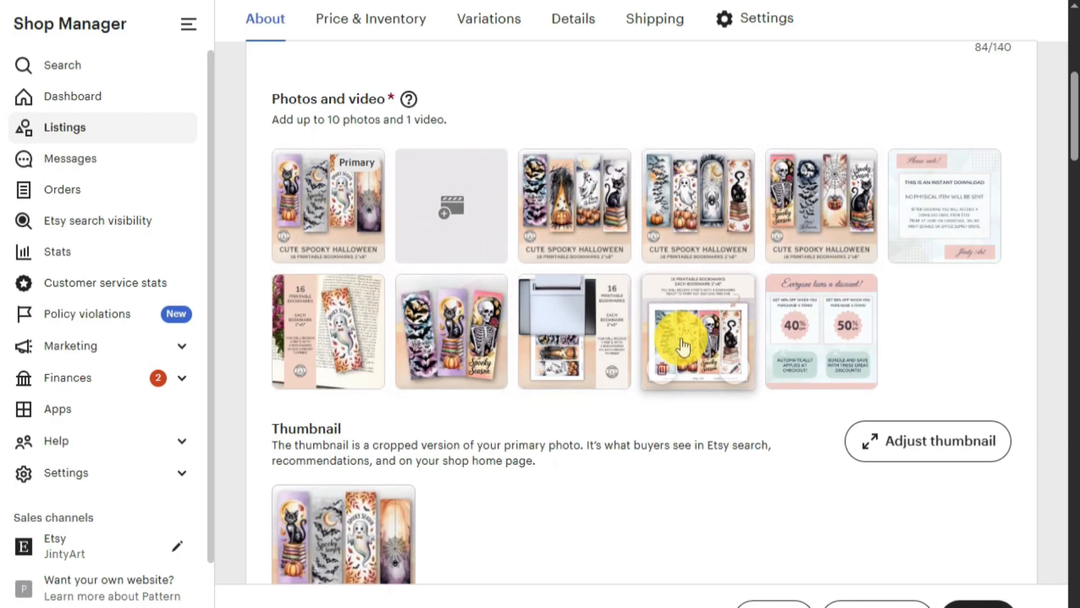
left_click_drag(696, 340, 590, 341)
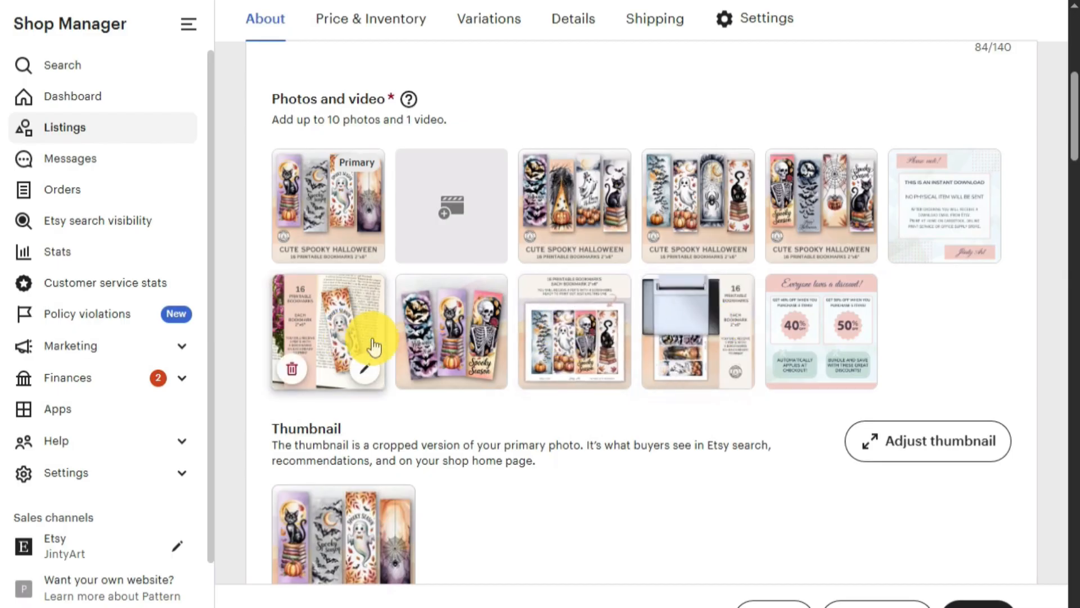
left_click_drag(457, 326, 574, 326)
scroll(668, 364, "down", 4)
scroll(647, 337, "up", 4)
mouse_move(284, 203)
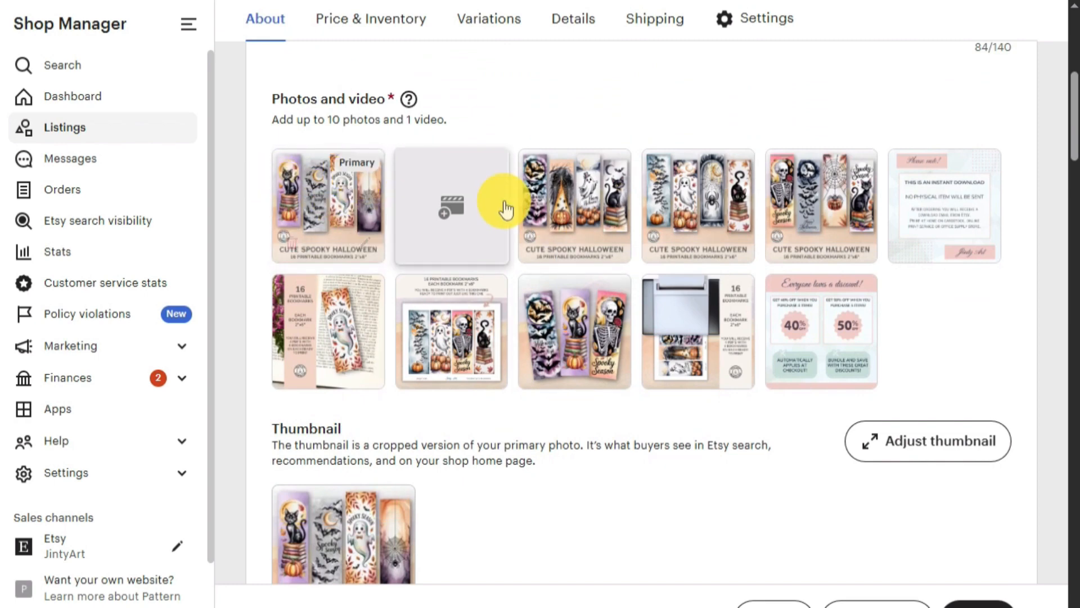
Look through the Etsy search results for digital Christmas cards as examples of how listing thumbnails appear to buyers
scroll(499, 225, "down", 4)
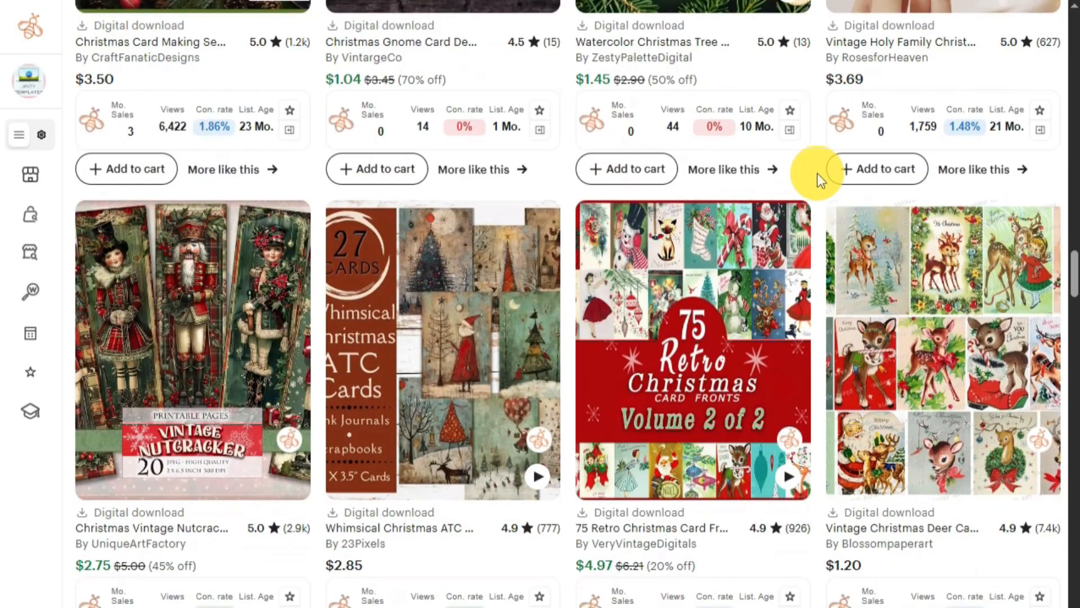
scroll(818, 174, "down", 6)
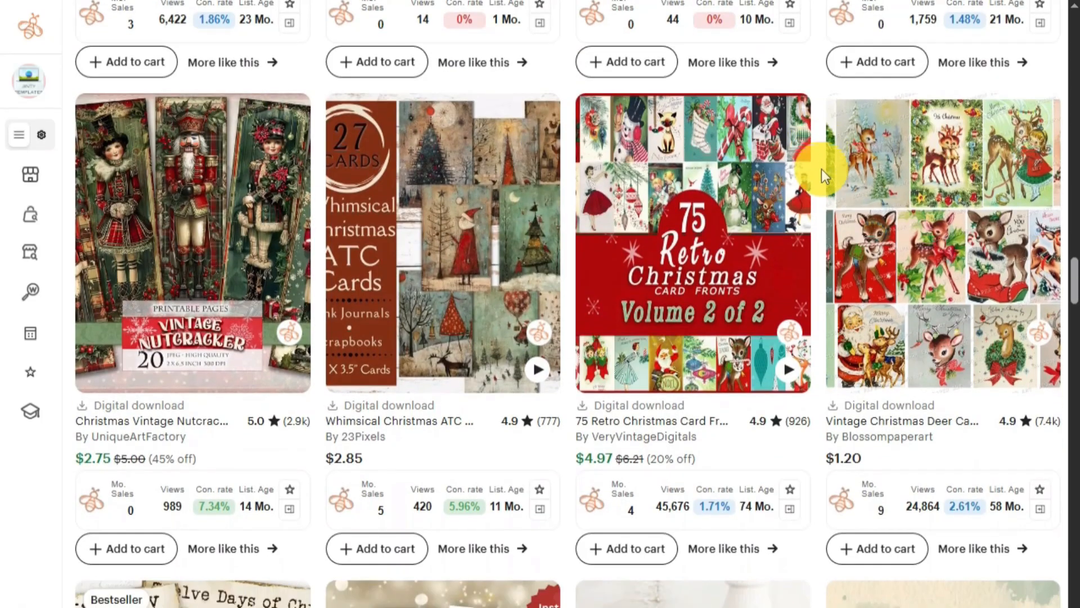
scroll(818, 169, "down", 5)
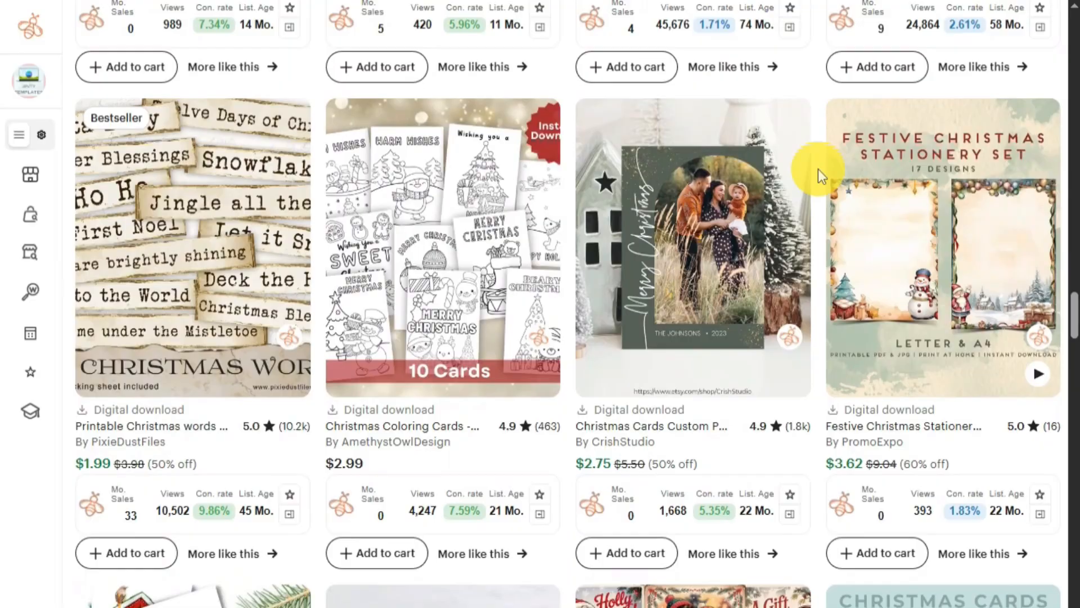
scroll(819, 167, "down", 2)
scroll(819, 167, "up", 10)
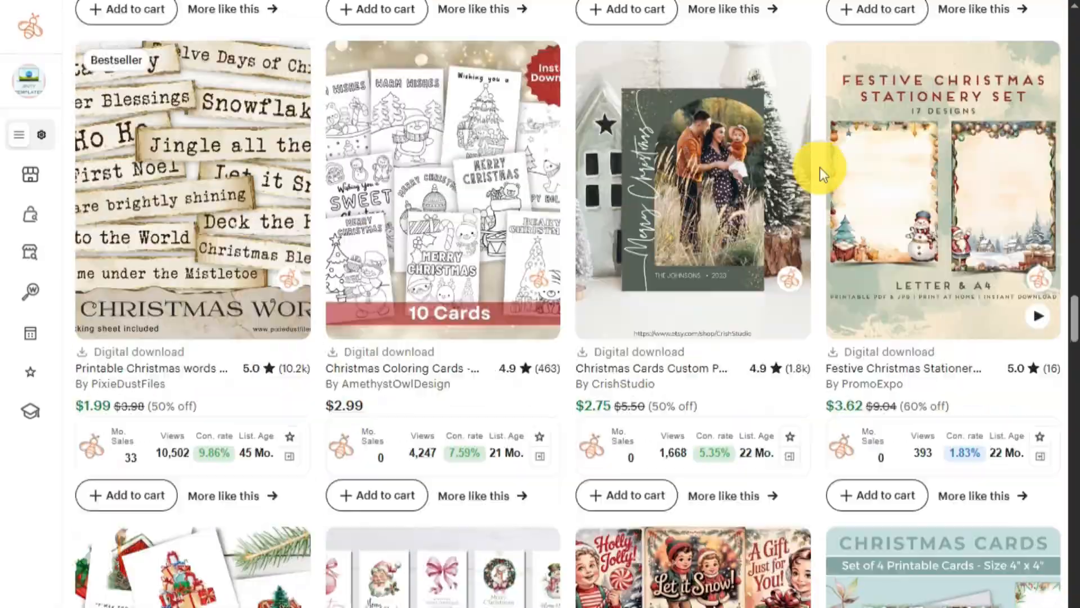
scroll(819, 167, "up", 15)
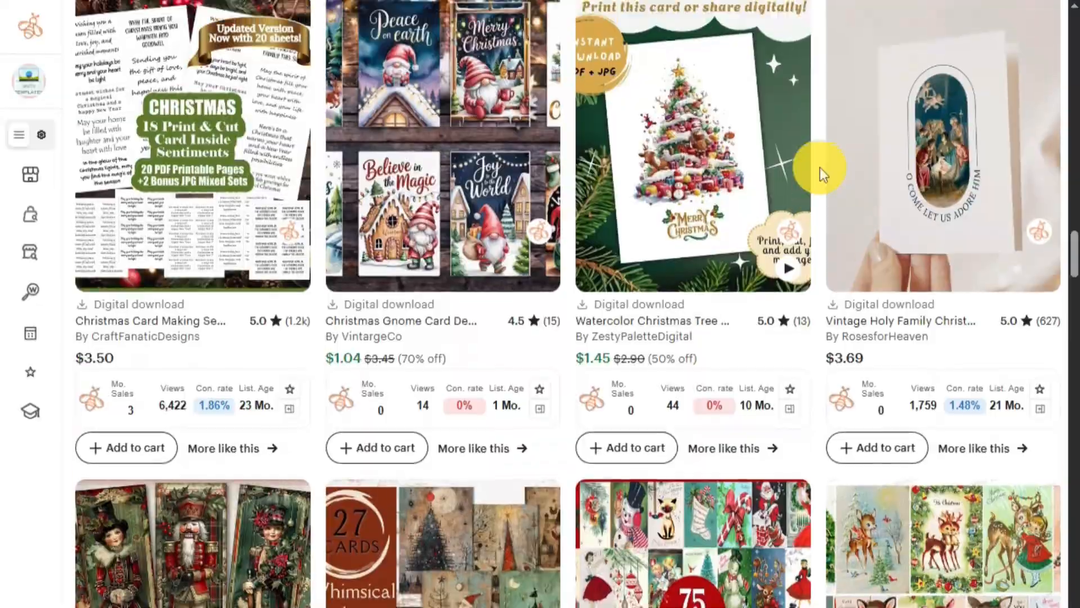
scroll(819, 167, "up", 3)
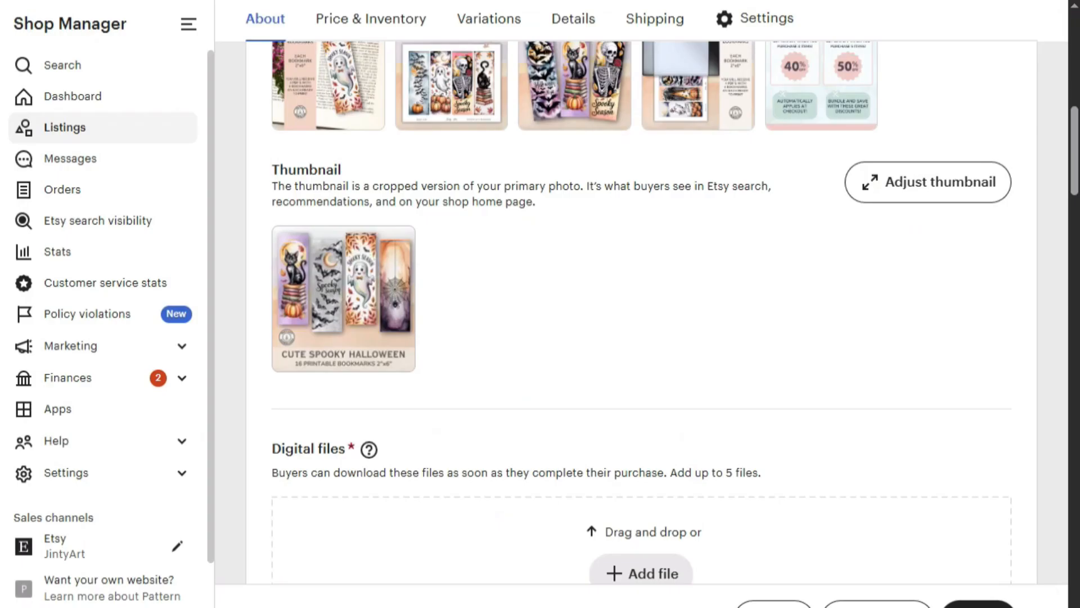
Upload the four PDFs Bookmark_BM237a, Bookmark_BM237b, Bookmark_BM237c and Bookmark_BM237d as the listing's digital files
scroll(518, 305, "down", 5)
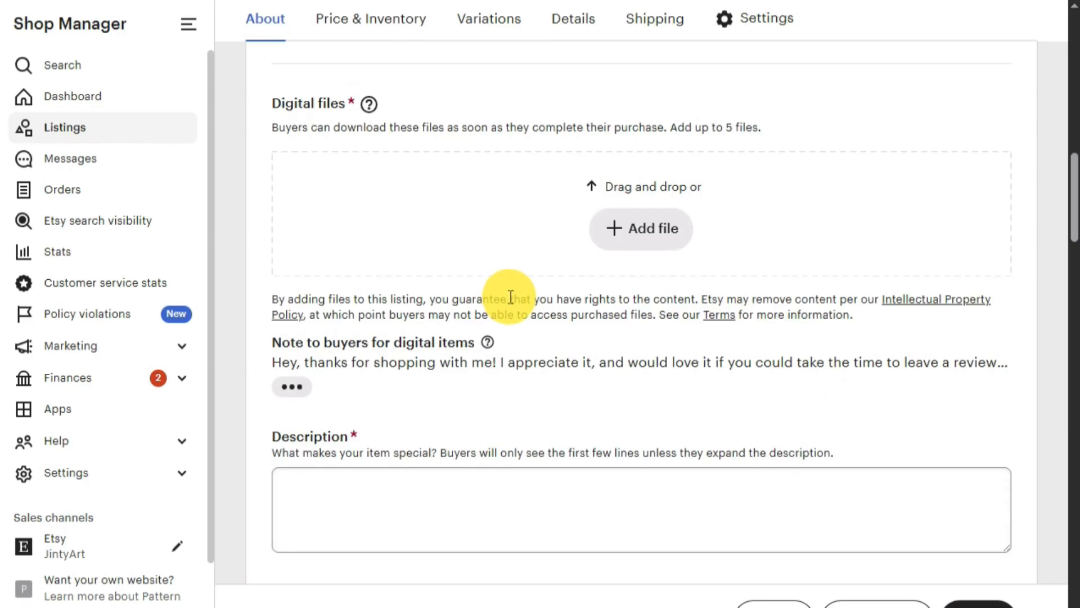
left_click(651, 235)
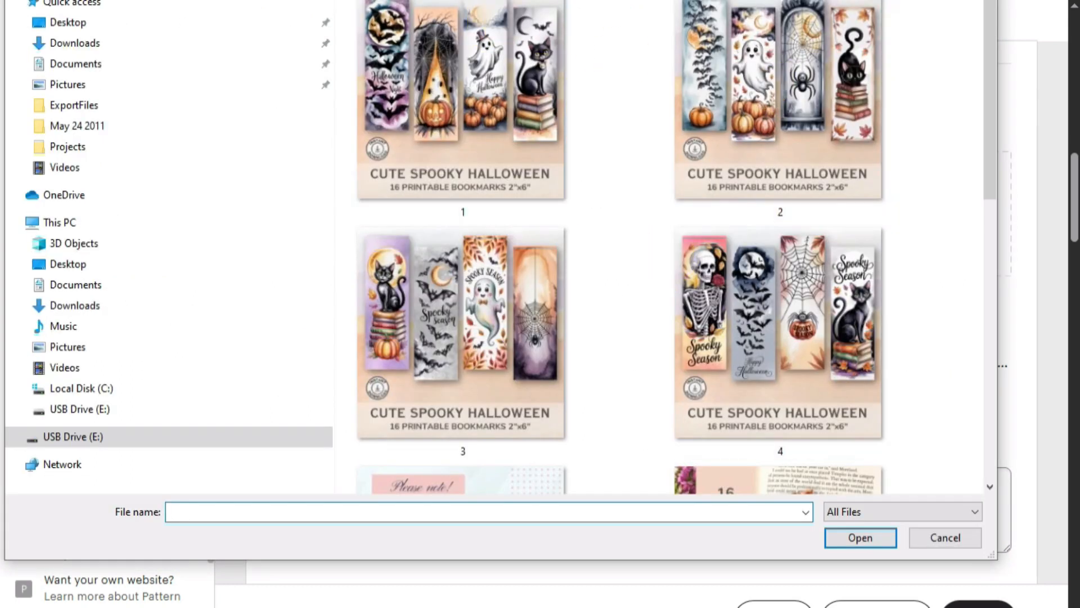
left_click(624, 2)
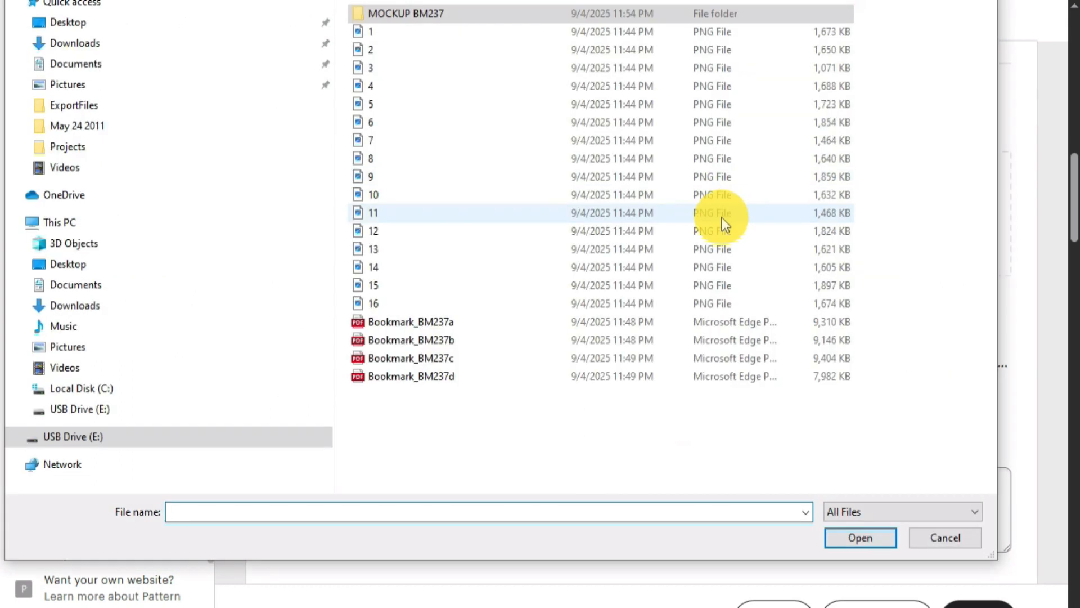
left_click(434, 323)
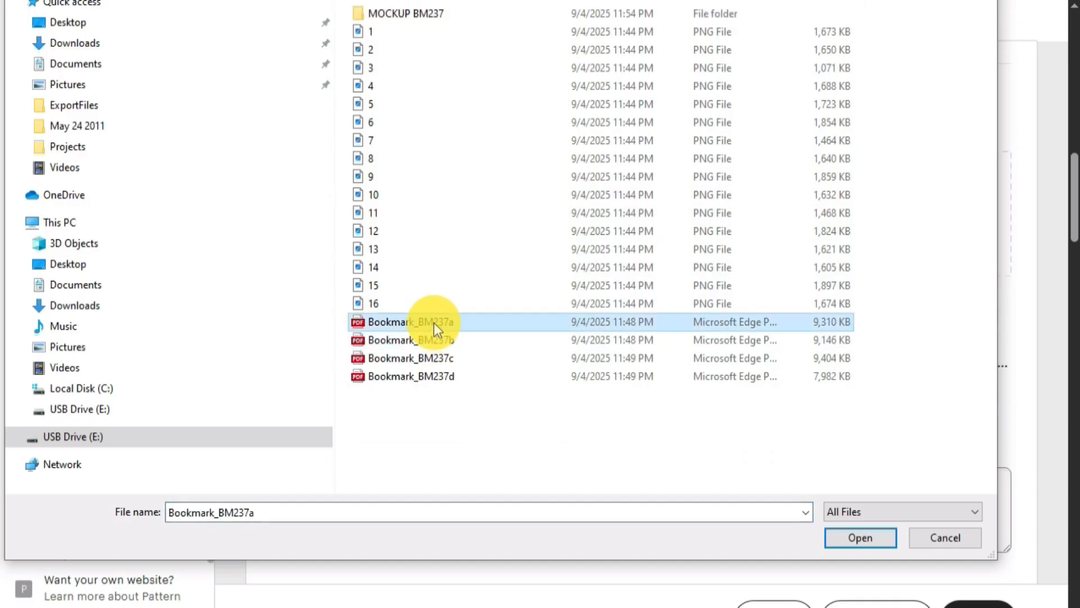
left_click(446, 376, "shift")
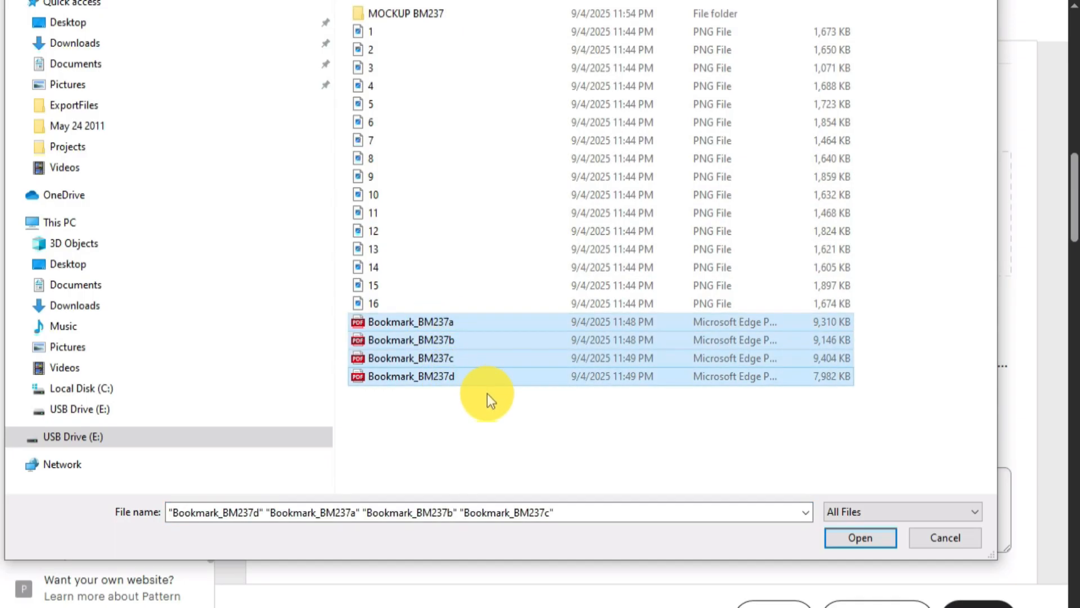
left_click(864, 540)
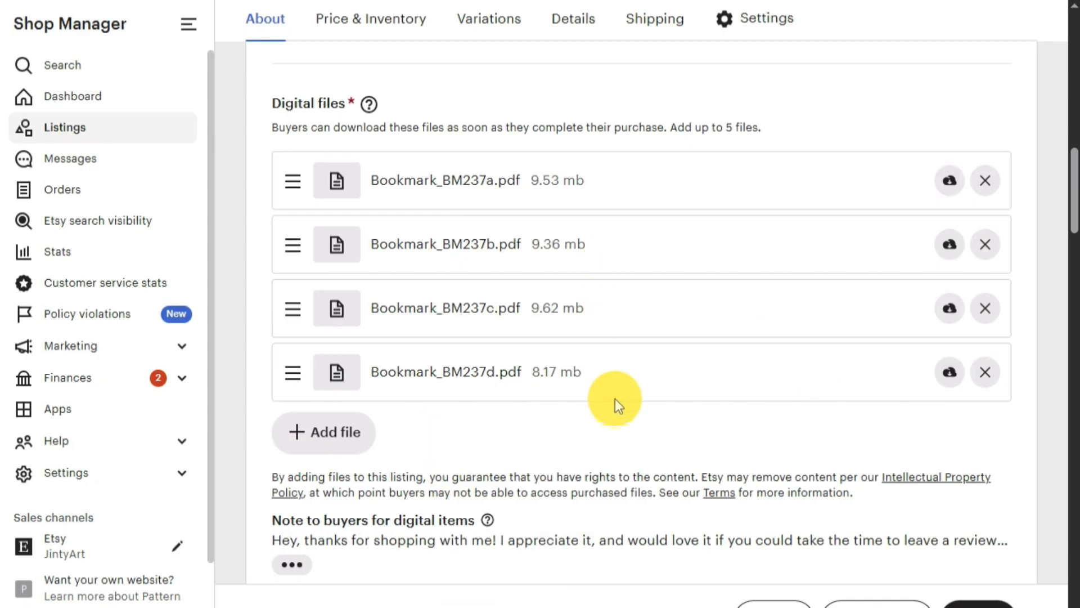
Copy the cheat sheet's full sample description, from "If you're looking for a fun" through "Your name", into the listing's description
scroll(615, 399, "down", 8)
scroll(617, 379, "up", 2)
left_click(476, 333)
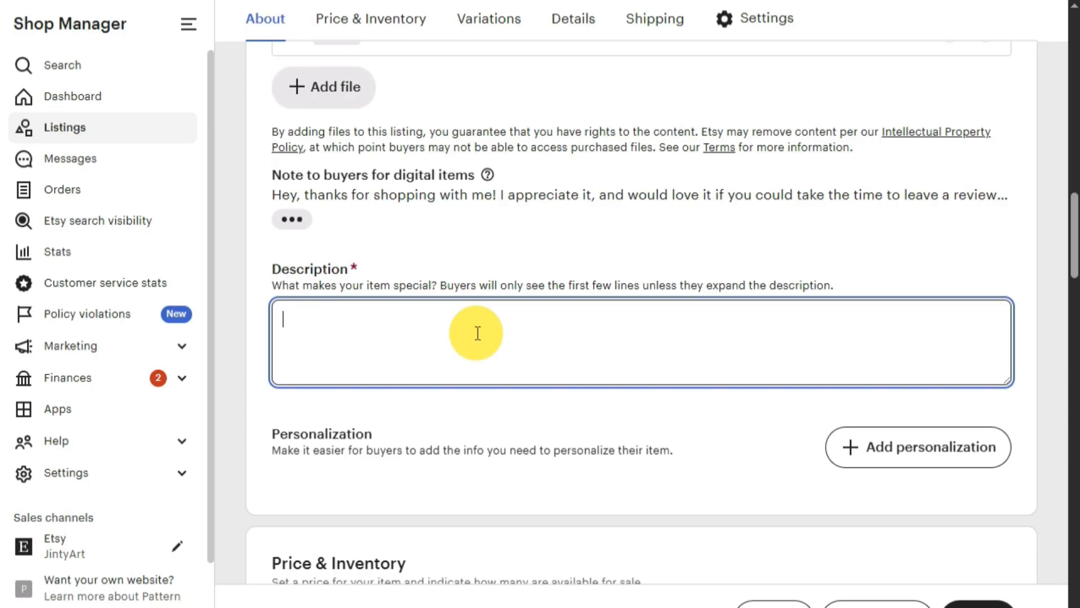
key("alt+Tab")
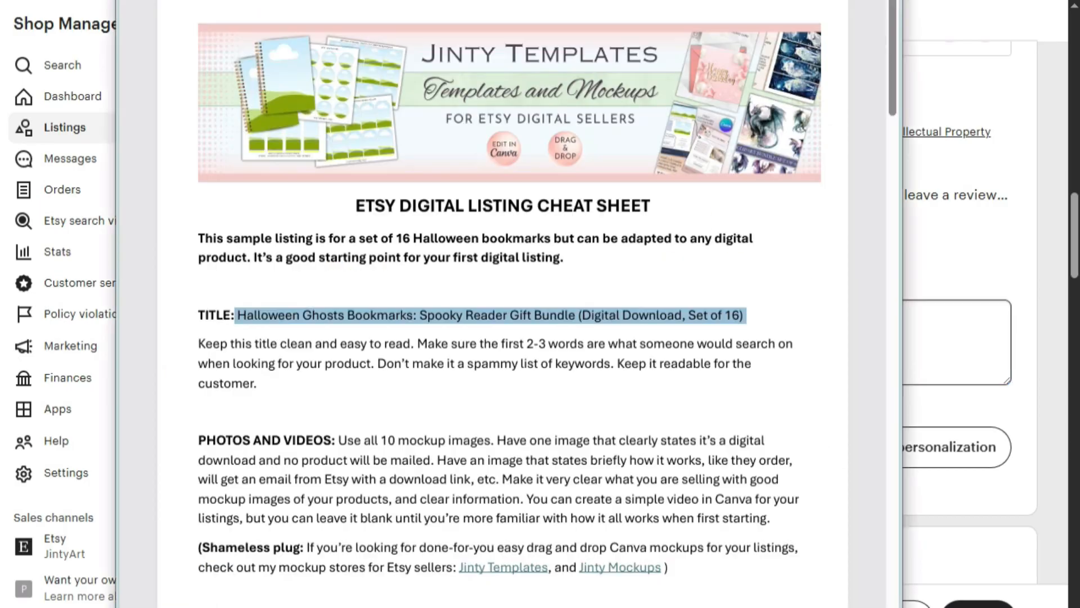
scroll(673, 188, "down", 7)
scroll(673, 188, "down", 10)
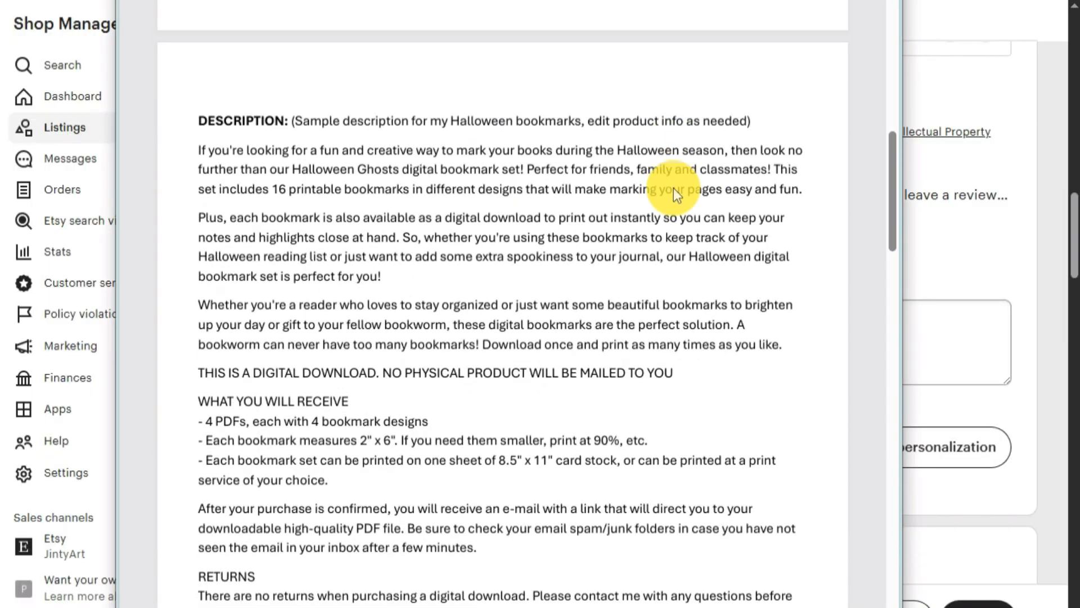
scroll(885, 166, "down", 1)
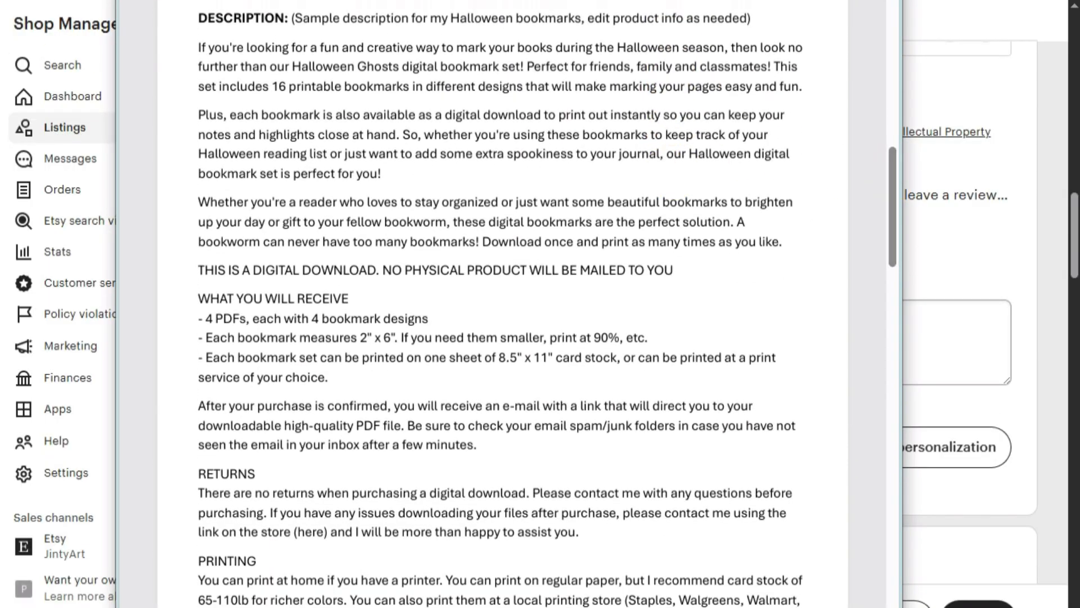
left_click_drag(199, 49, 485, 477)
scroll(289, 253, "down", 4)
scroll(330, 318, "down", 2)
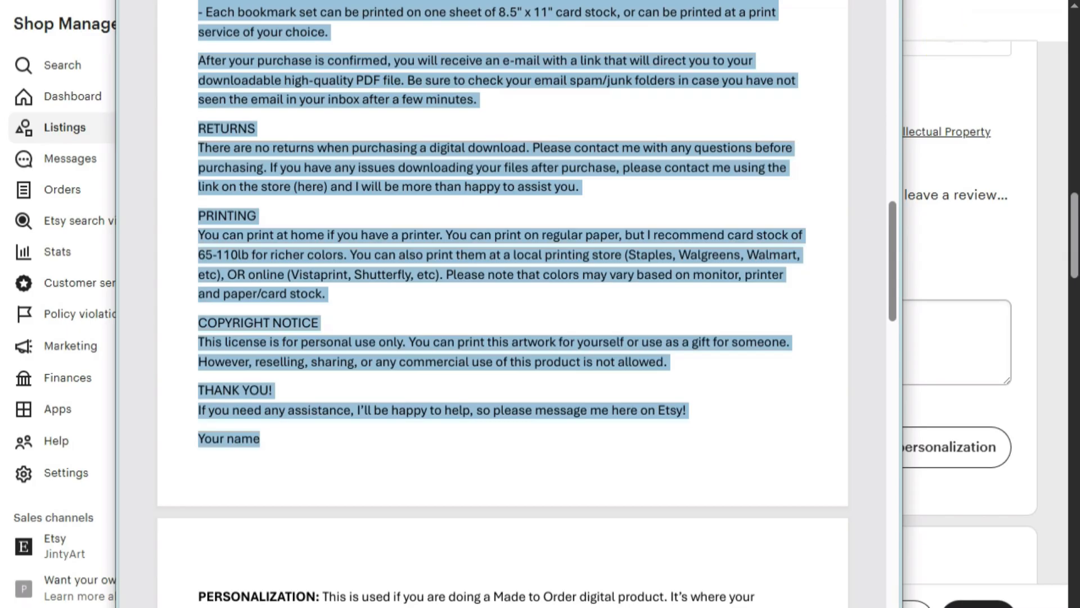
key("alt+Tab")
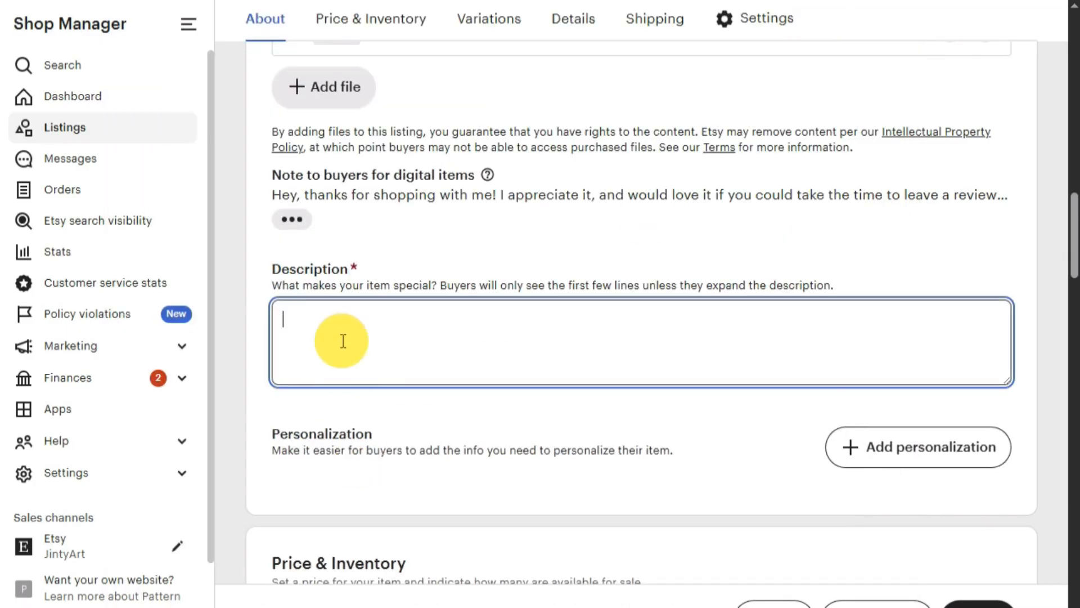
key("ctrl+v")
Add blank lines in the description after "perfect for you!", after "service of your choice." and before RETURNS, and rejoin the broken "print service" line
scroll(434, 360, "up", 5)
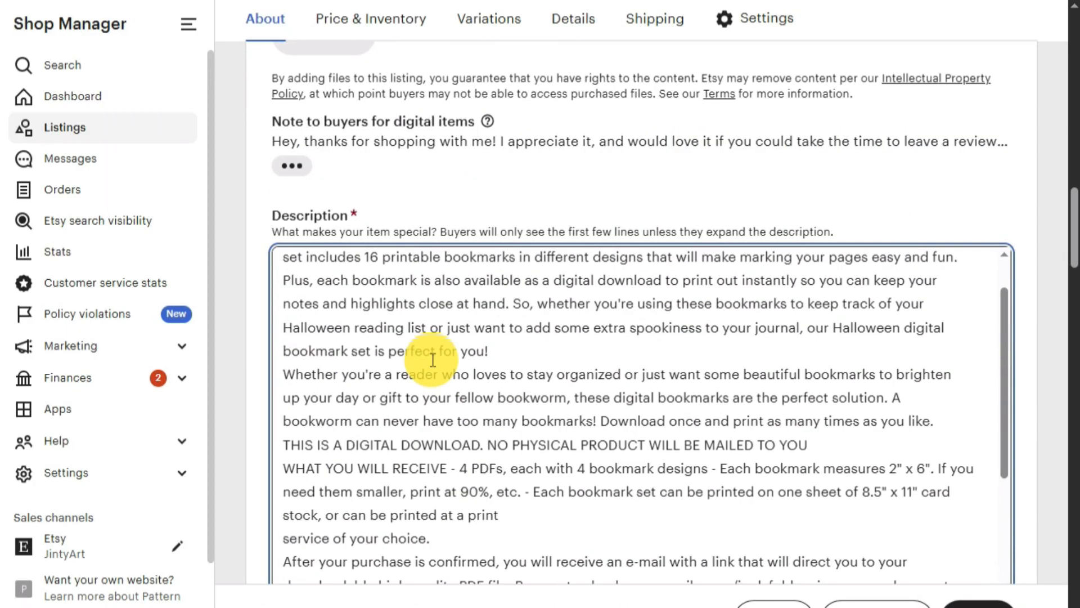
scroll(433, 360, "up", 2)
left_click(498, 400)
key("Return")
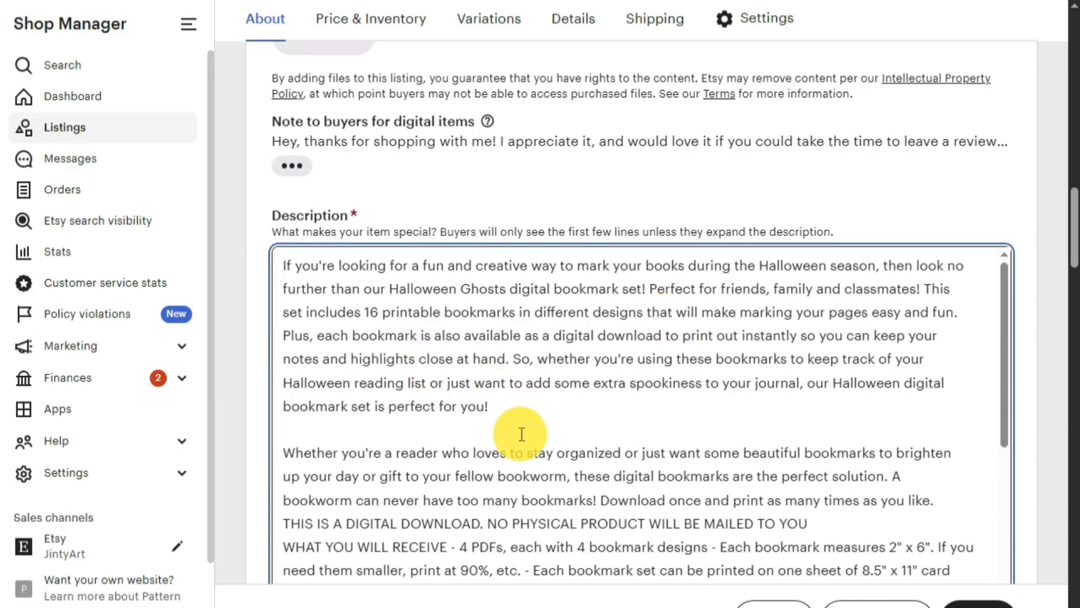
scroll(523, 431, "down", 3)
left_click(673, 421)
key("Return")
scroll(673, 421, "down", 3)
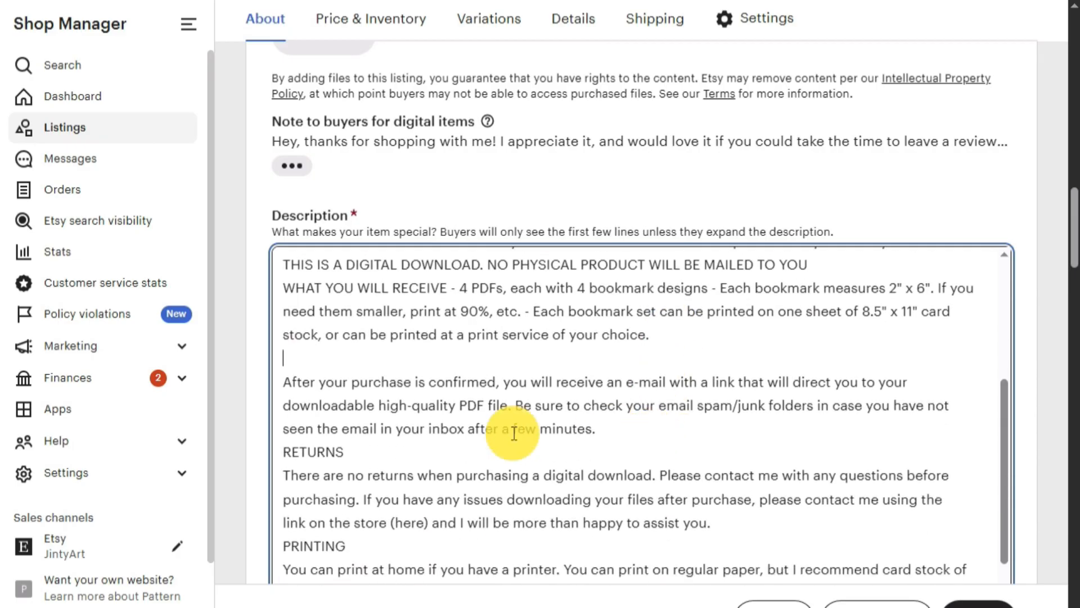
key("Return")
Check the product wording "Halloween Ghosts" in the description's opening, and replace the closing "Your name" placeholder with the seller's first name
scroll(698, 436, "up", 5)
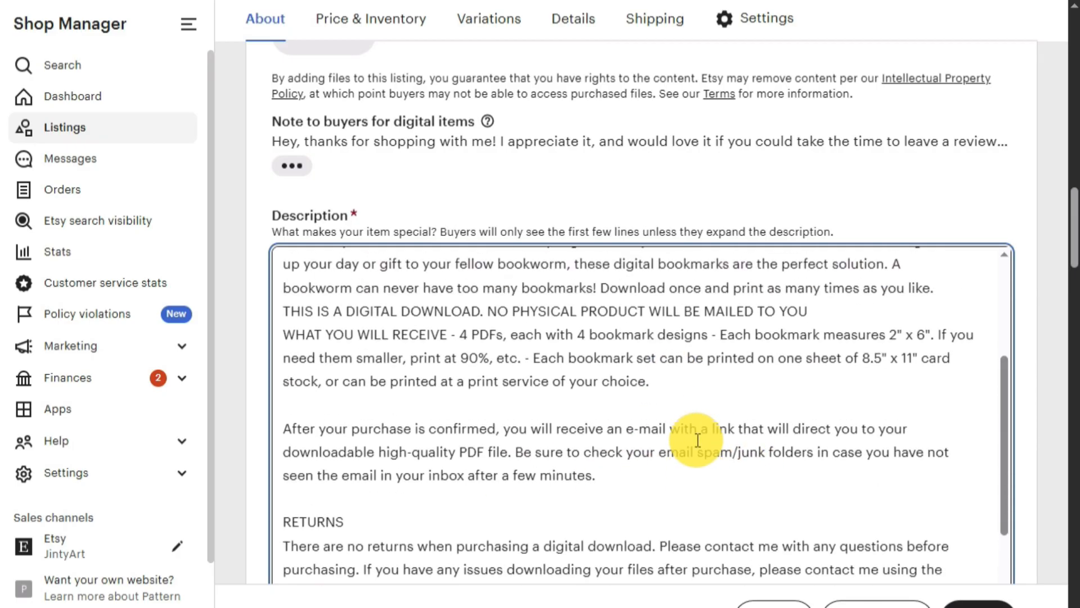
scroll(466, 369, "up", 2)
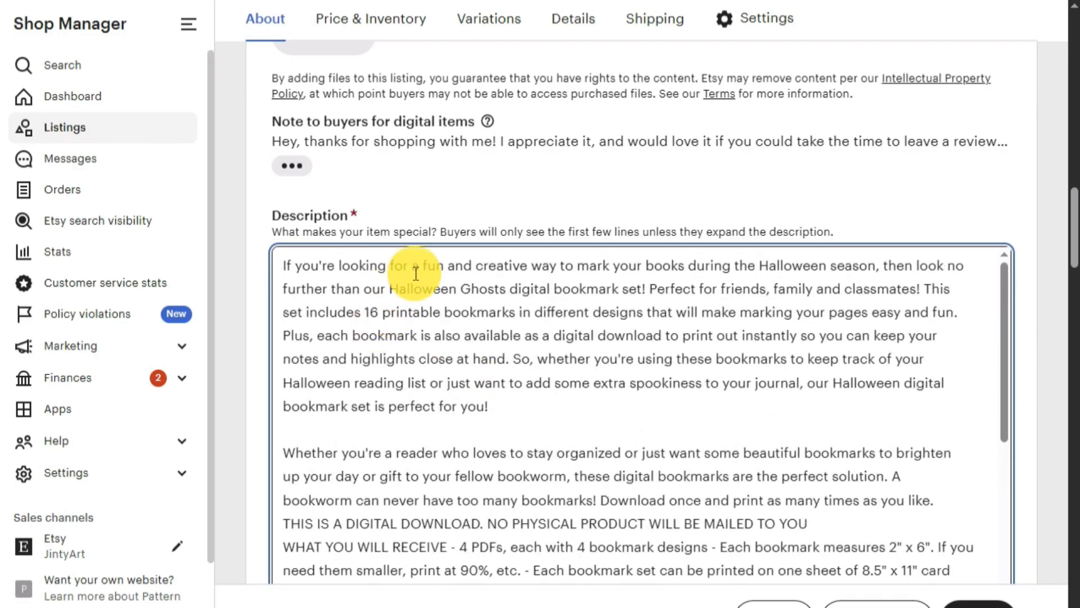
left_click_drag(399, 288, 508, 289)
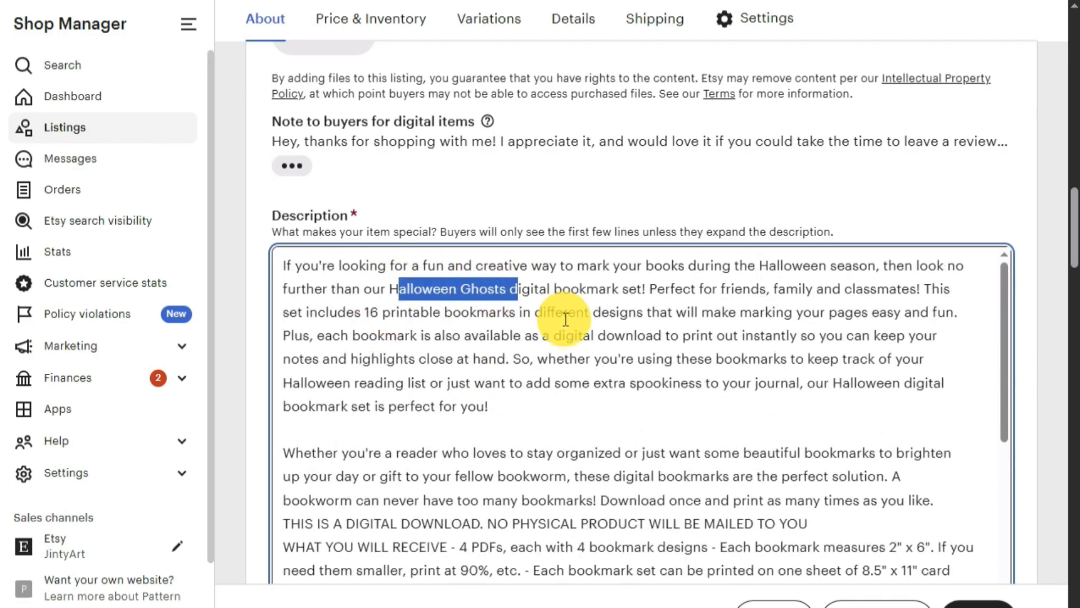
scroll(632, 328, "down", 6)
scroll(632, 328, "down", 5)
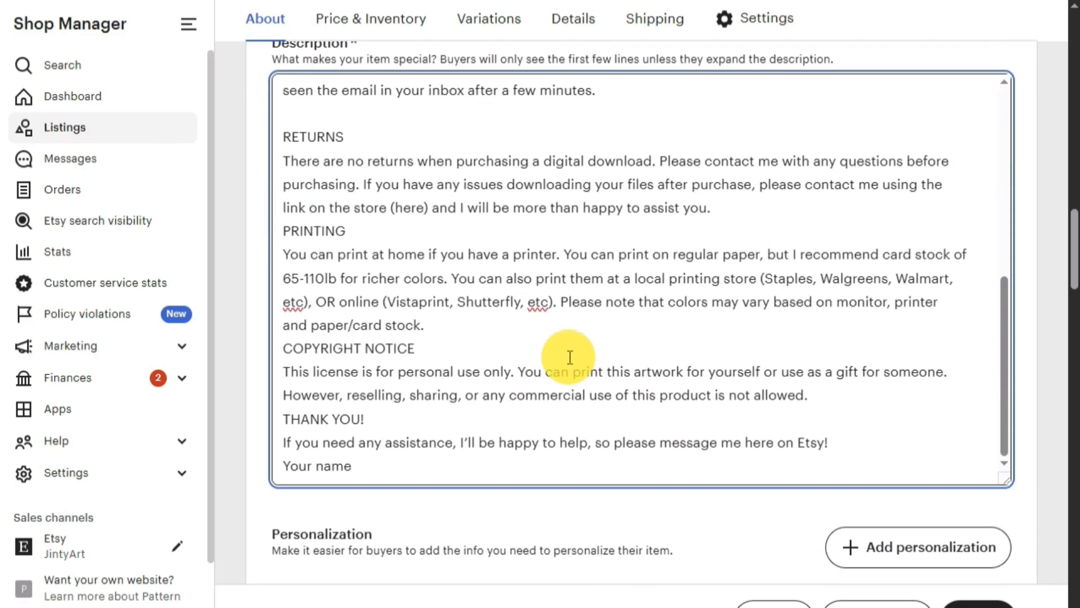
scroll(569, 357, "down", 3)
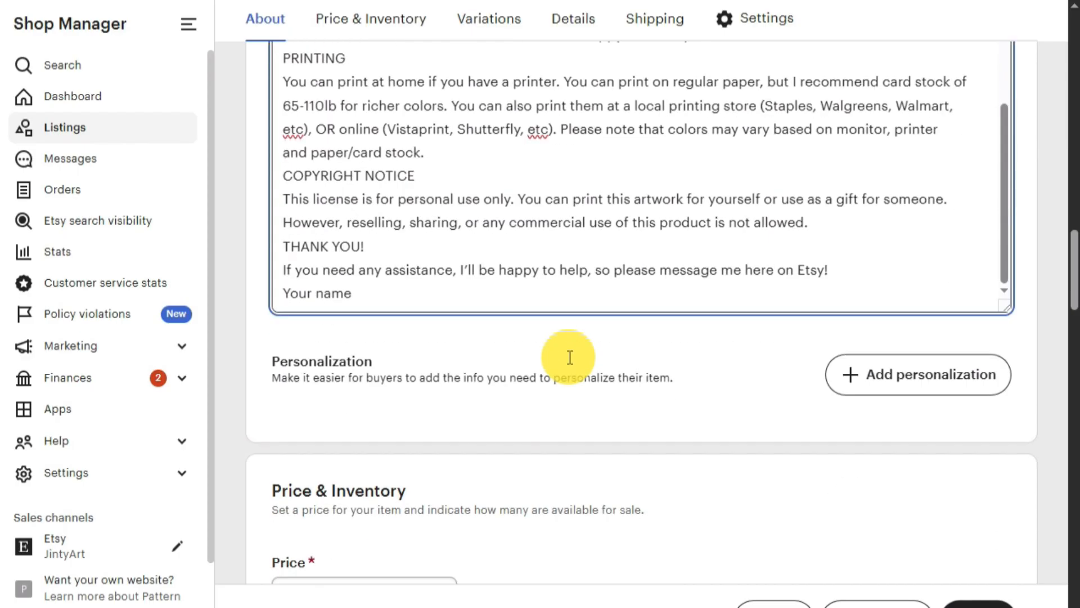
left_click_drag(355, 295, 285, 296)
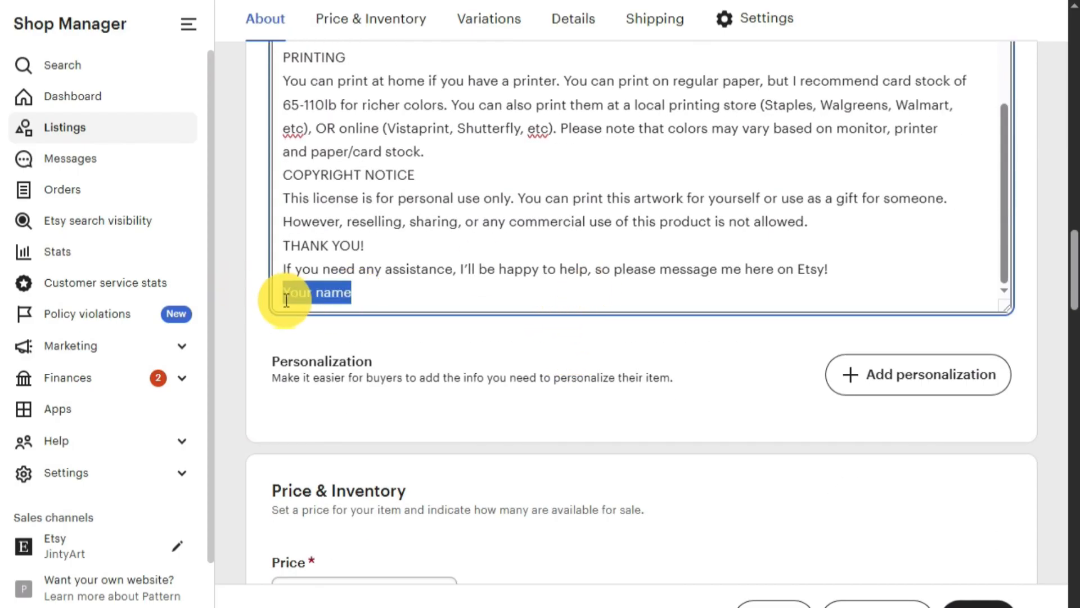
type("Jeanette")
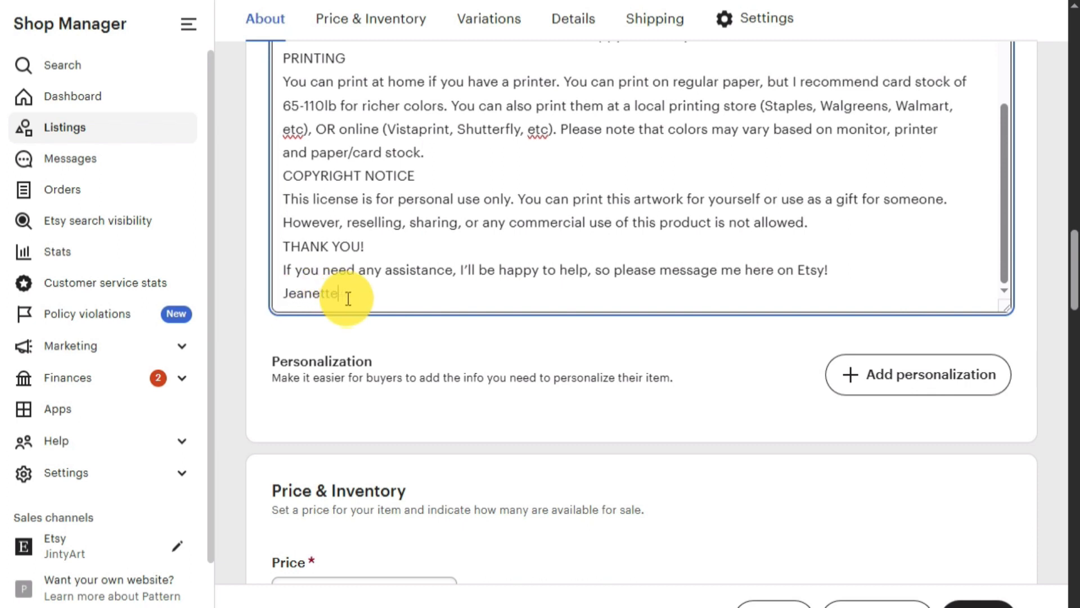
Leave personalization unset and set the listing's price to $3.00
scroll(548, 353, "down", 2)
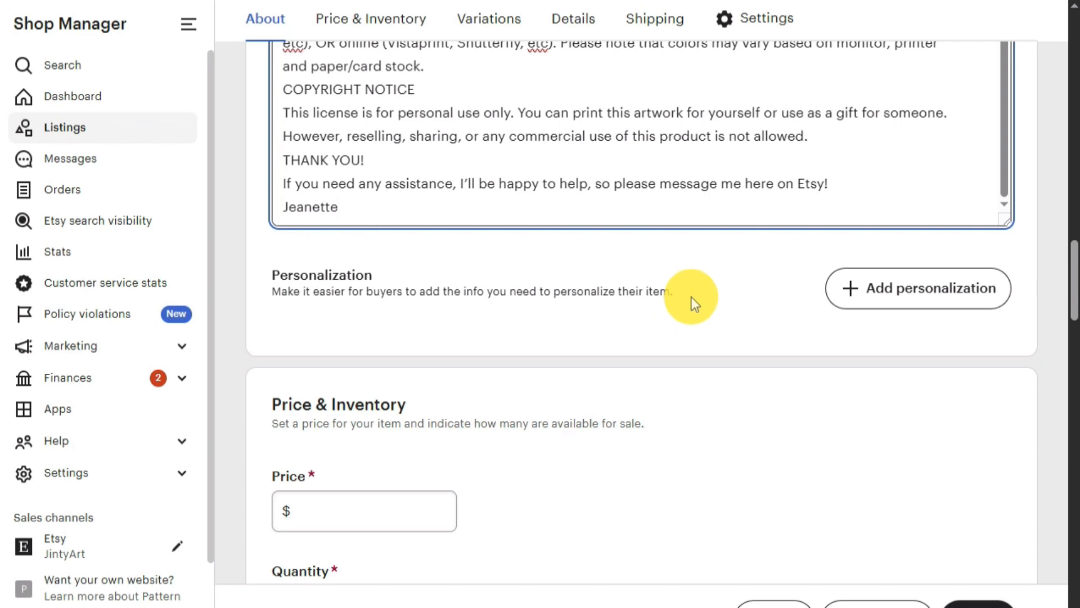
scroll(746, 289, "down", 6)
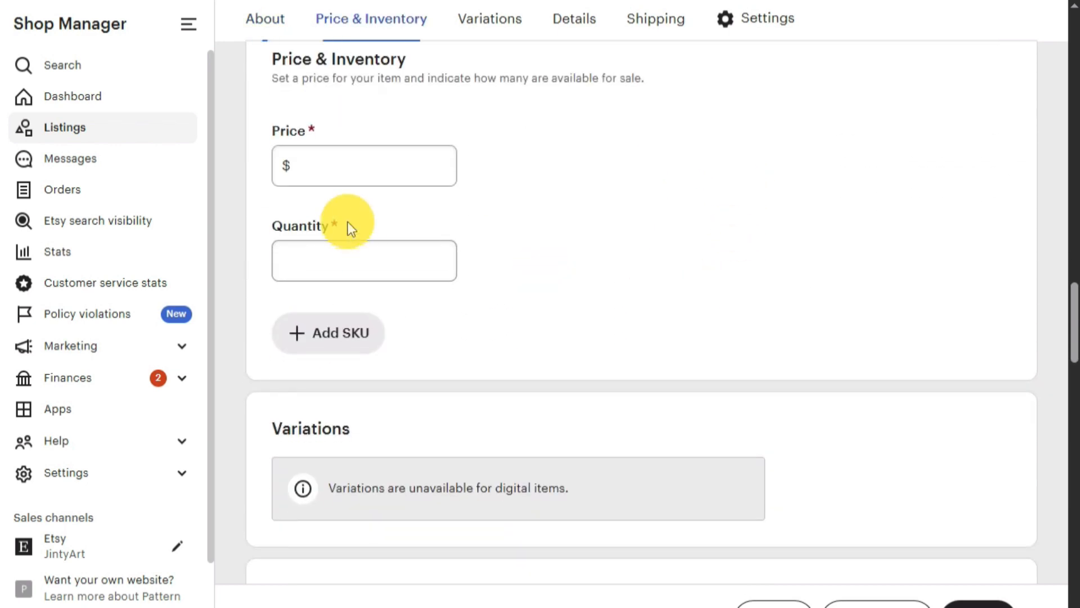
left_click(357, 173)
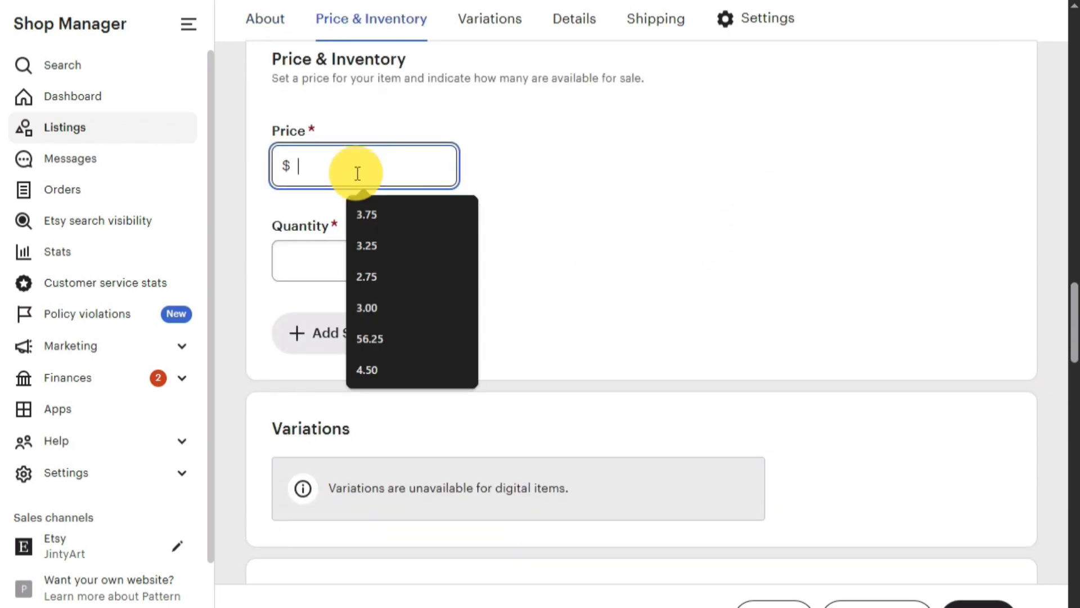
left_click(534, 182)
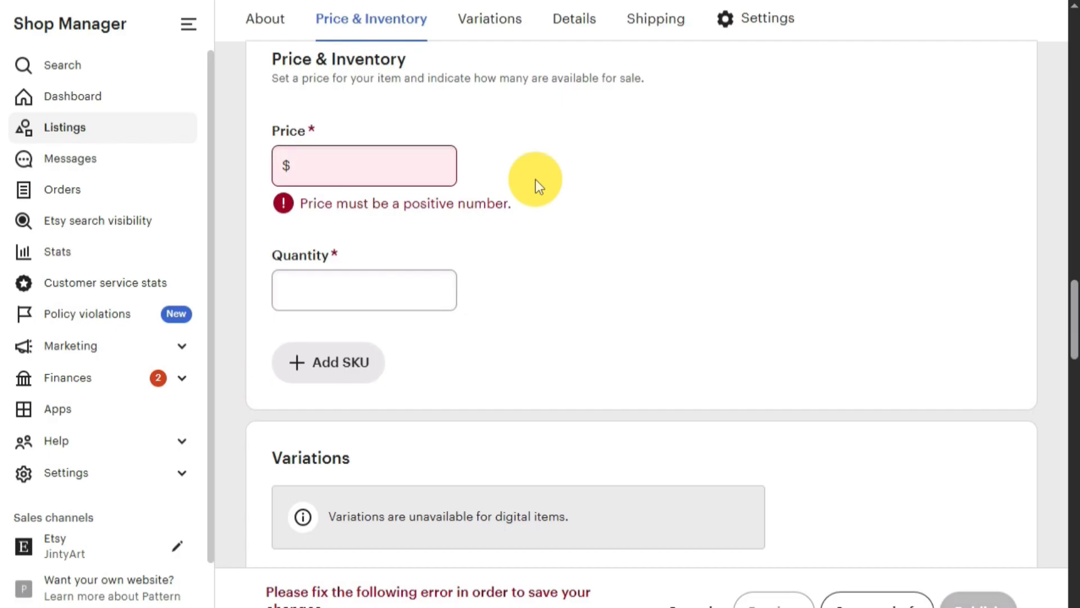
left_click(364, 177)
left_click(367, 306)
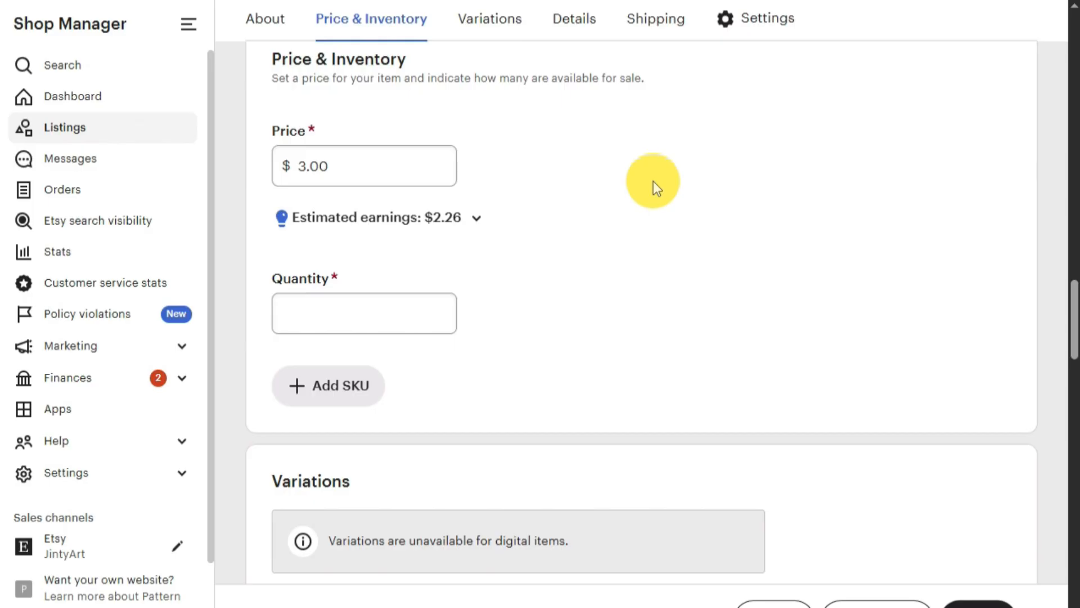
Set the listing's available quantity to 500
scroll(595, 225, "down", 2)
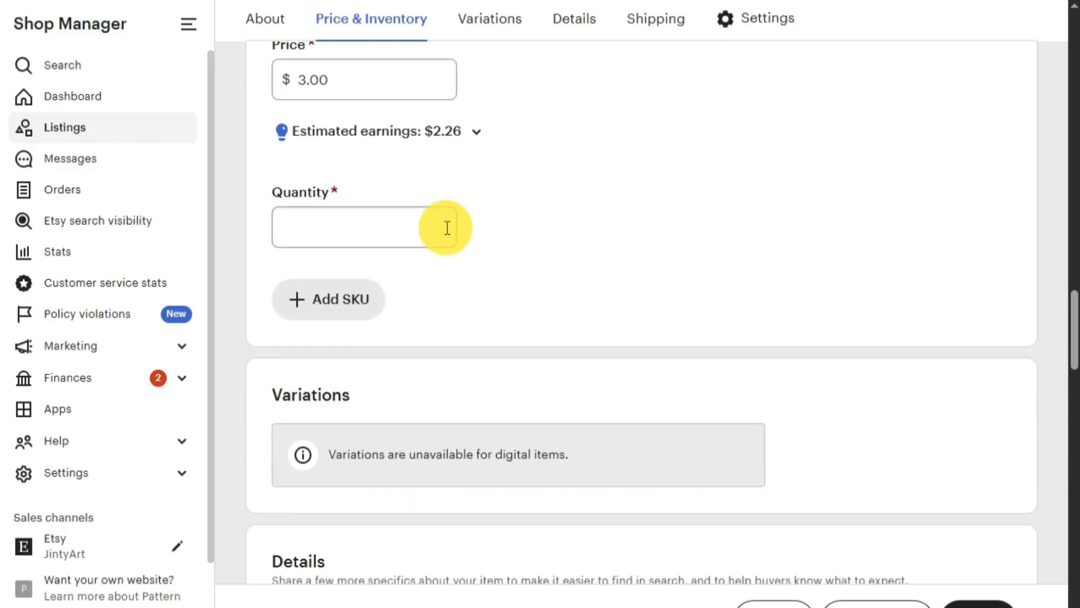
left_click(422, 228)
type("500")
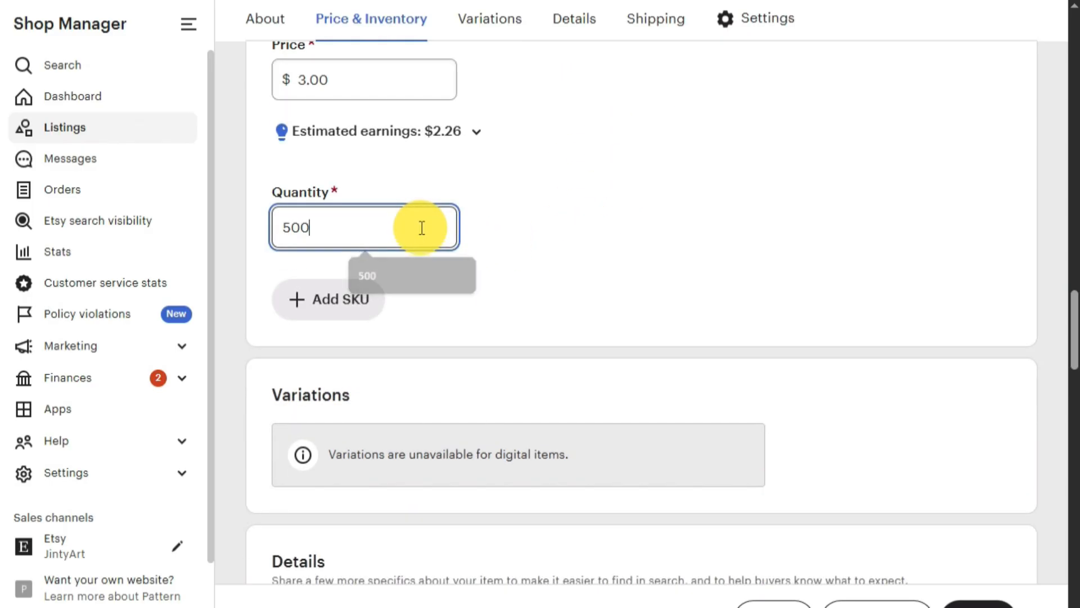
Change the listing's available quantity to 999
left_click(660, 212)
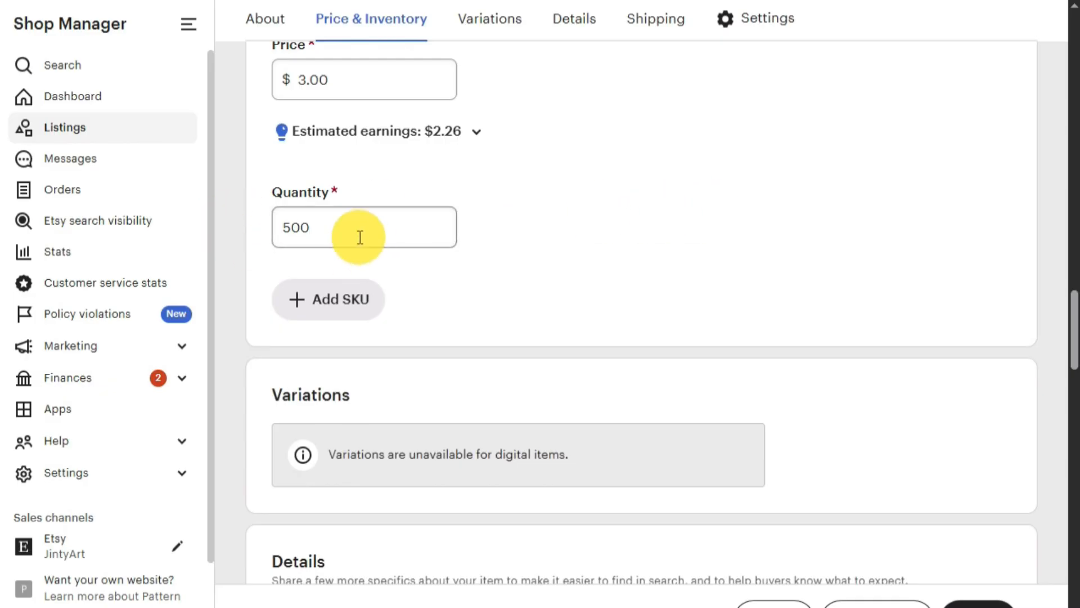
left_click_drag(356, 231, 272, 225)
type("999")
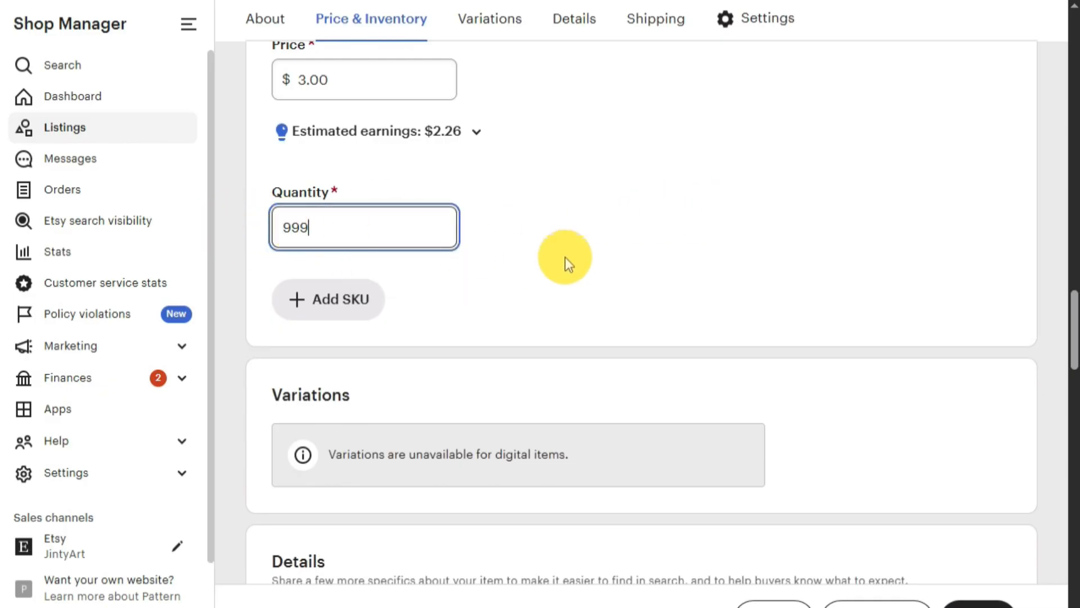
left_click(568, 256)
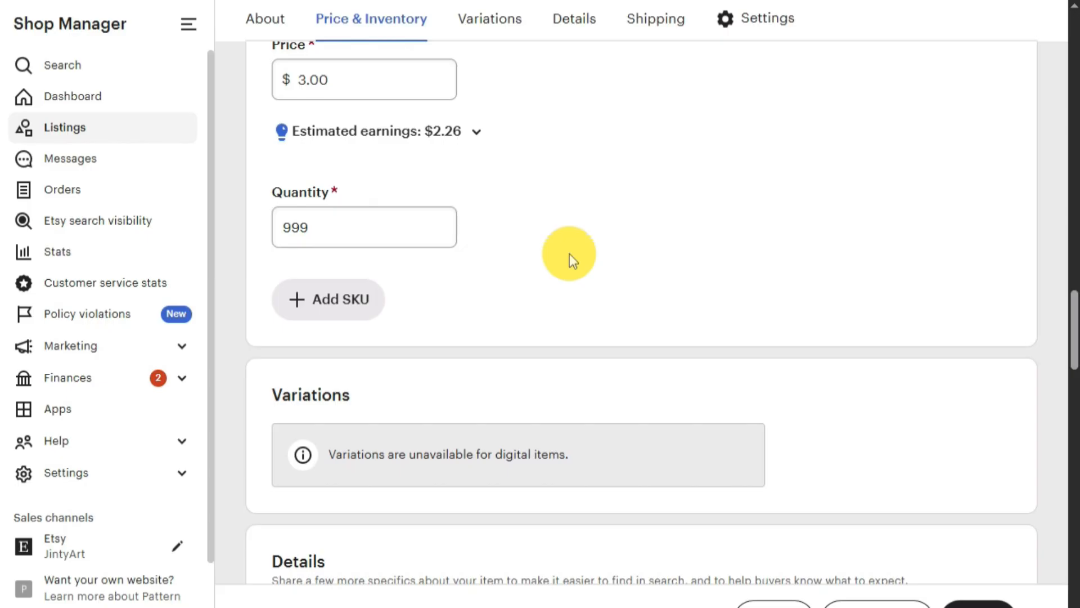
Search the listing categories for "bookmark" and select Bookmarks under Books, Movies & Music > Books > Book Accessories
scroll(718, 251, "down", 8)
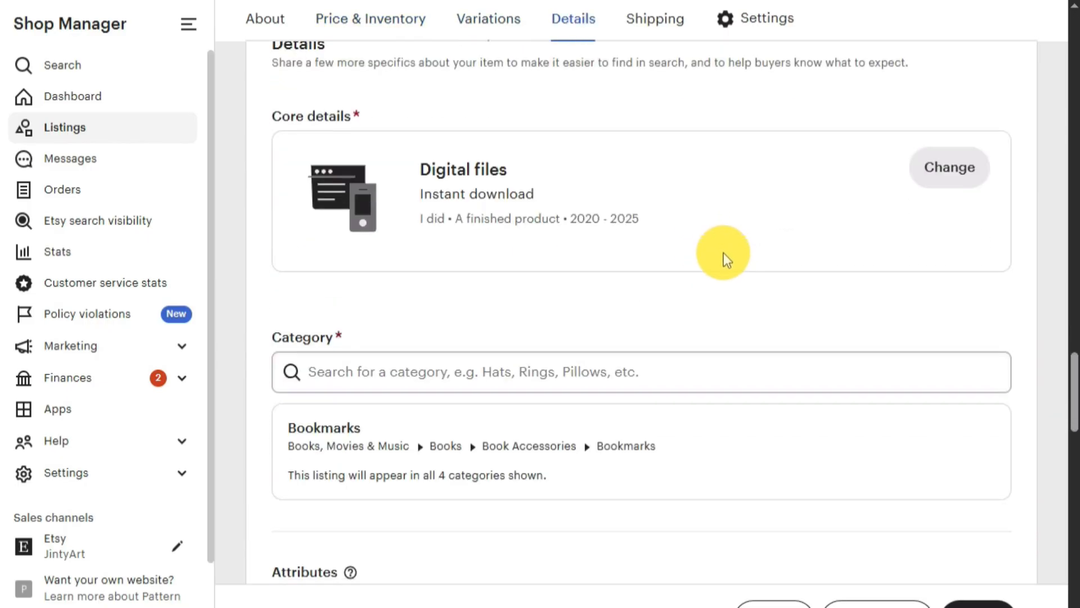
scroll(718, 247, "down", 4)
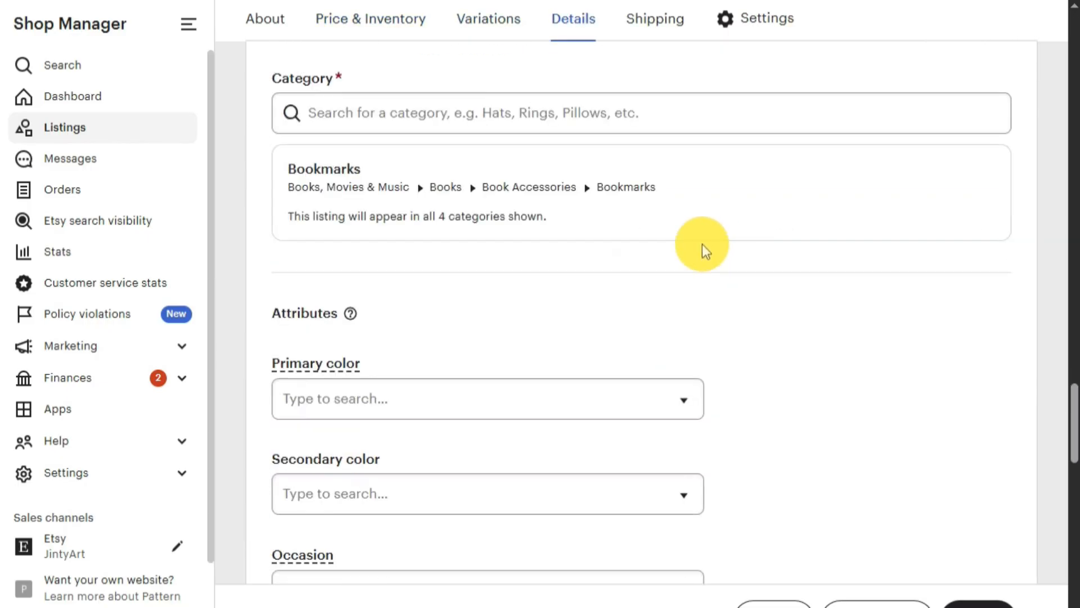
left_click(559, 115)
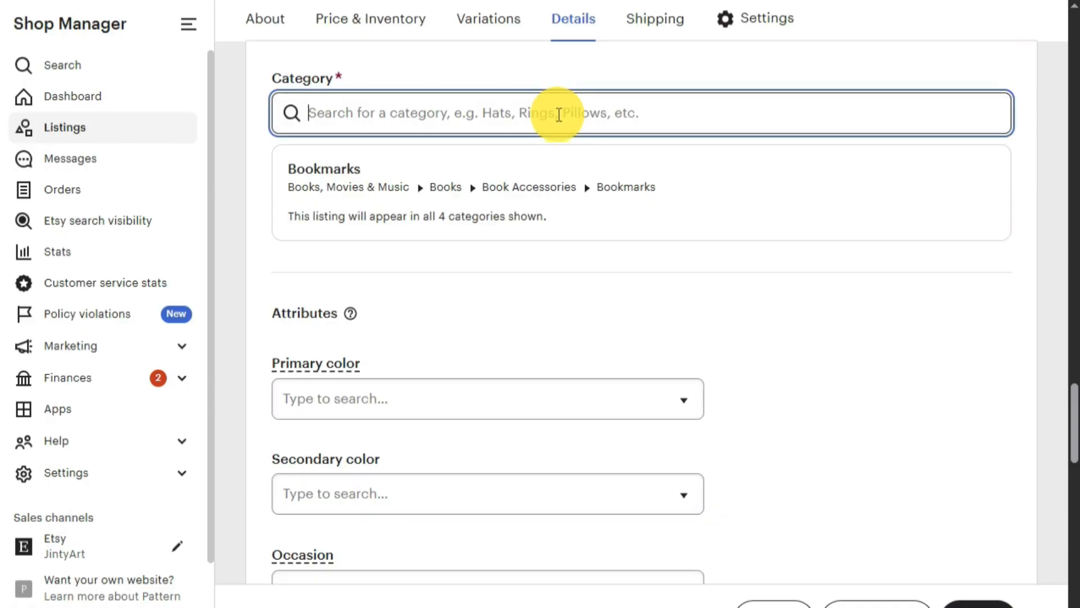
type("bookmark")
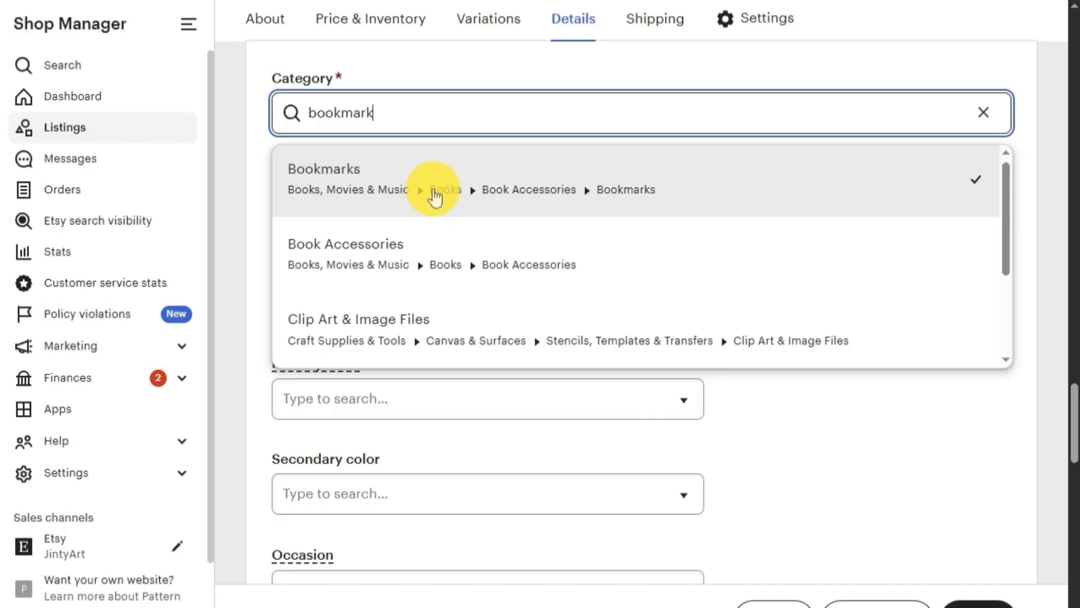
left_click(435, 194)
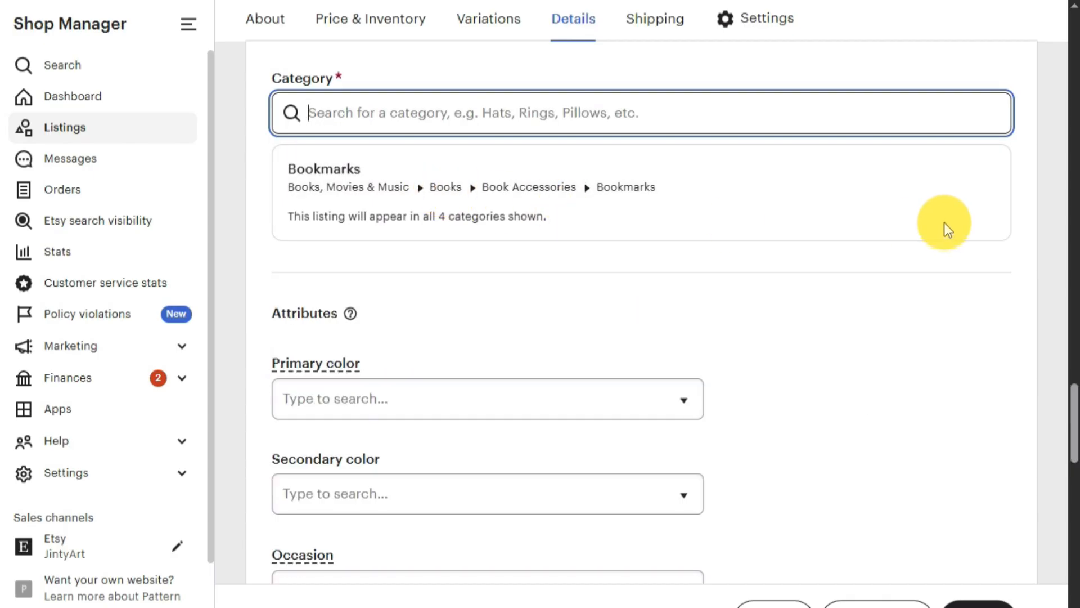
Set the listing's primary color to Orange and its secondary color to Purple
scroll(899, 231, "down", 3)
left_click(362, 231)
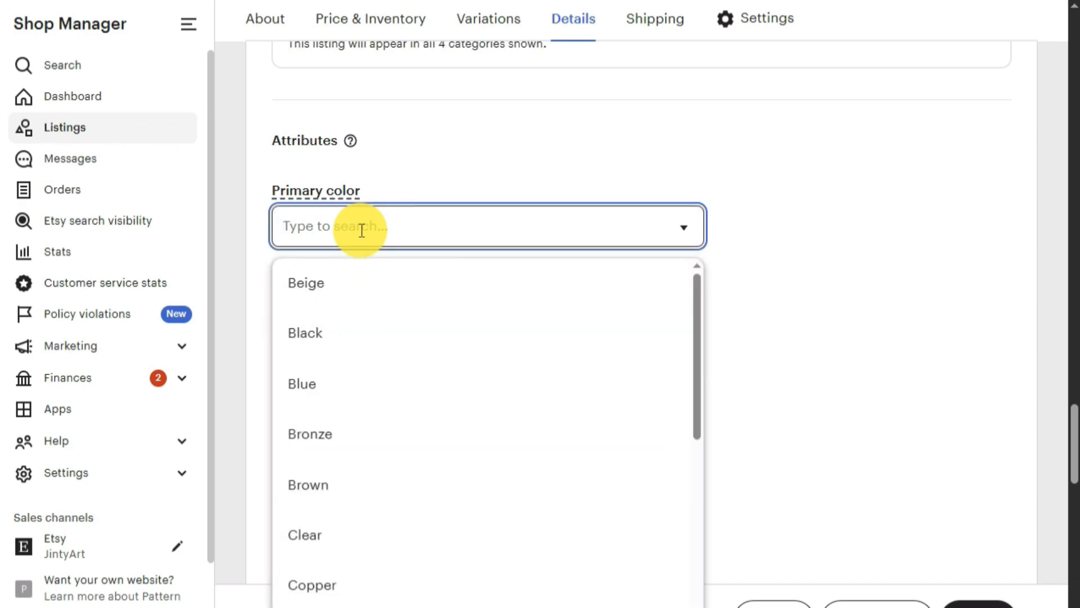
scroll(467, 338, "down", 5)
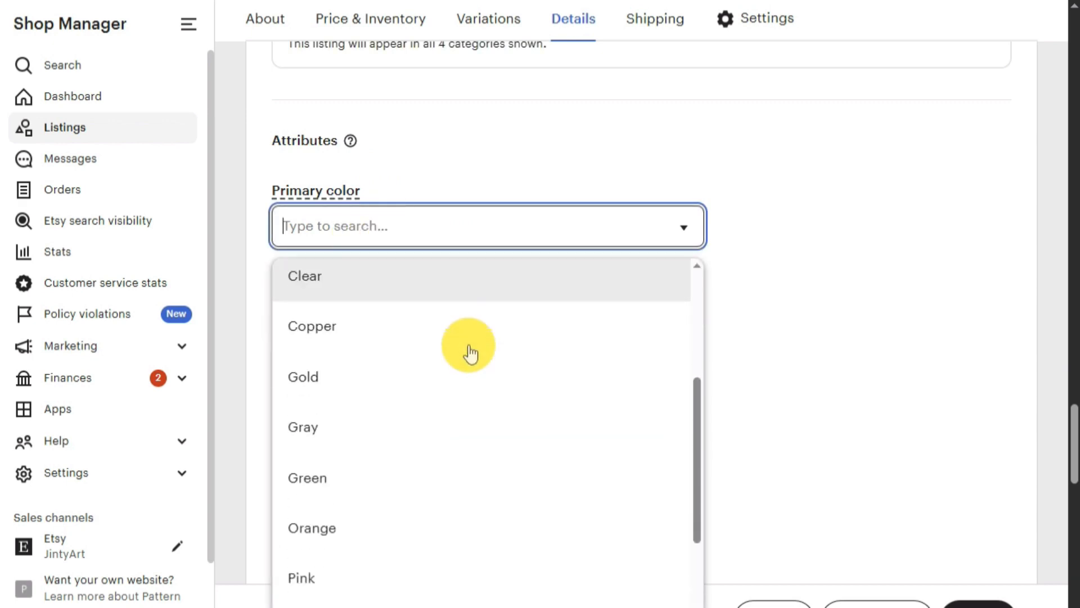
scroll(470, 353, "down", 3)
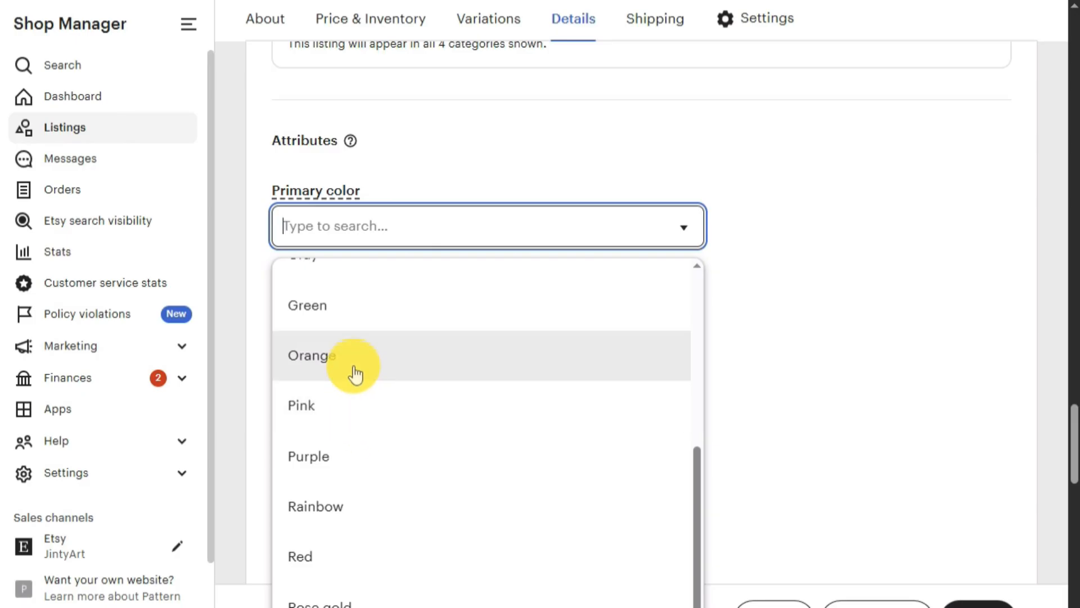
left_click(355, 372)
left_click(447, 322)
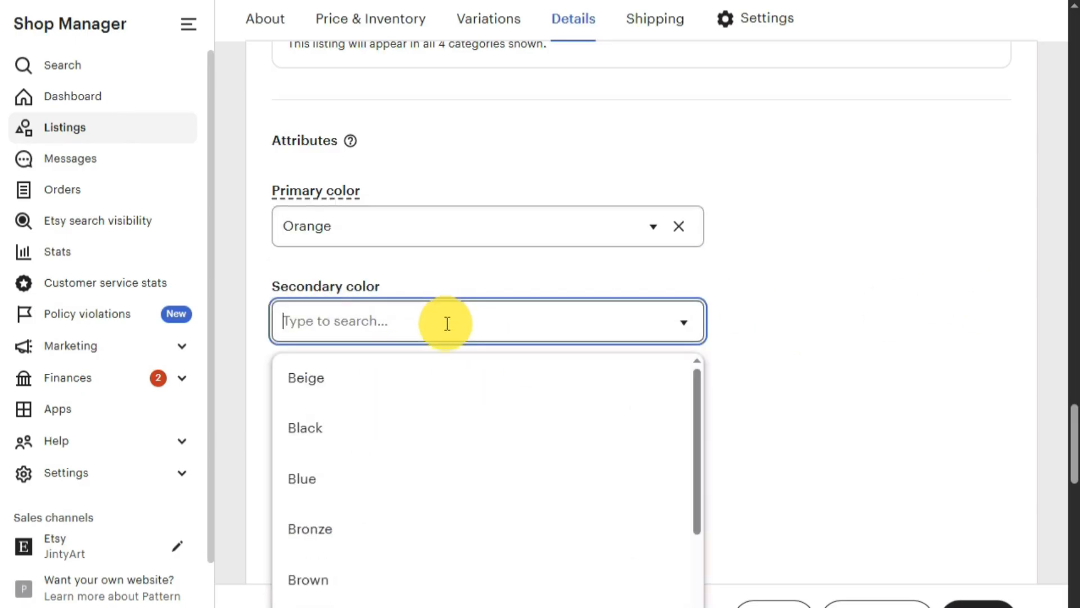
scroll(387, 457, "down", 7)
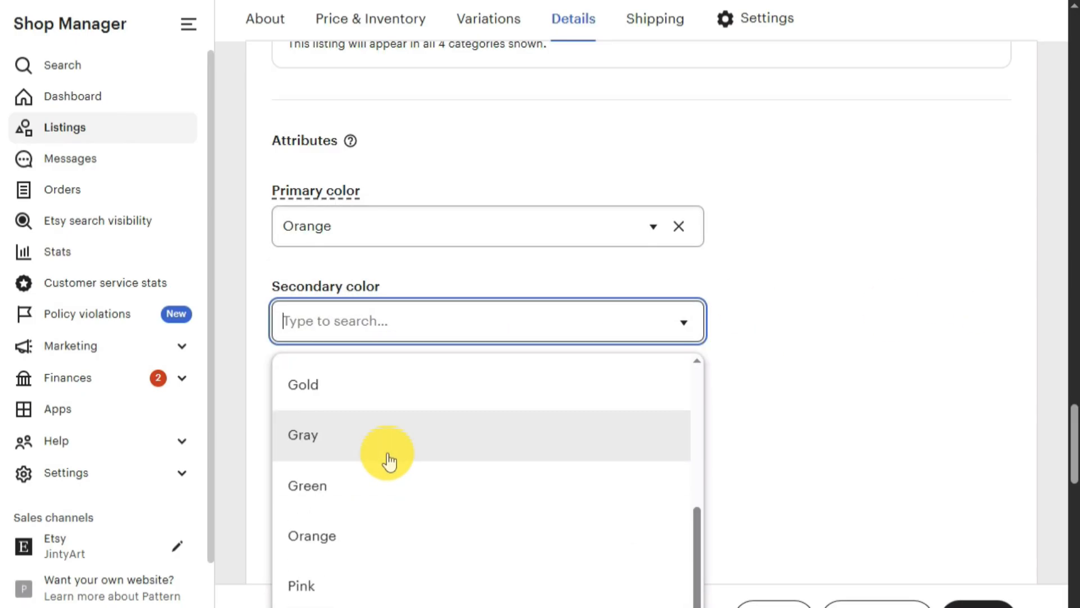
scroll(389, 458, "down", 4)
left_click(349, 465)
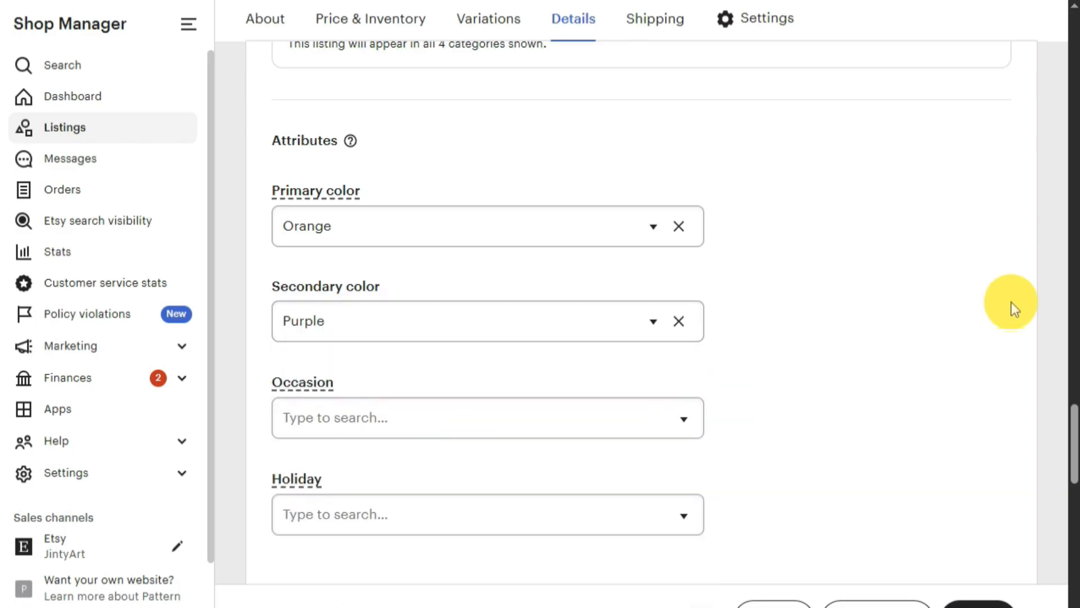
Review the Occasion options without choosing one, and set the Holiday attribute to Halloween
scroll(812, 318, "down", 3)
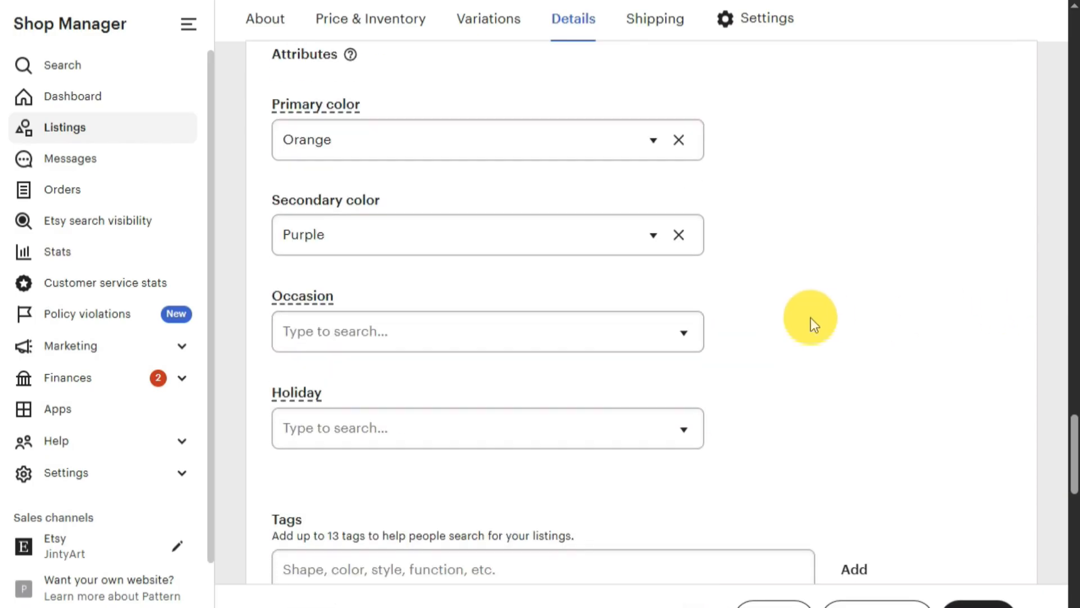
left_click(683, 247)
left_click(646, 243)
left_click(680, 243)
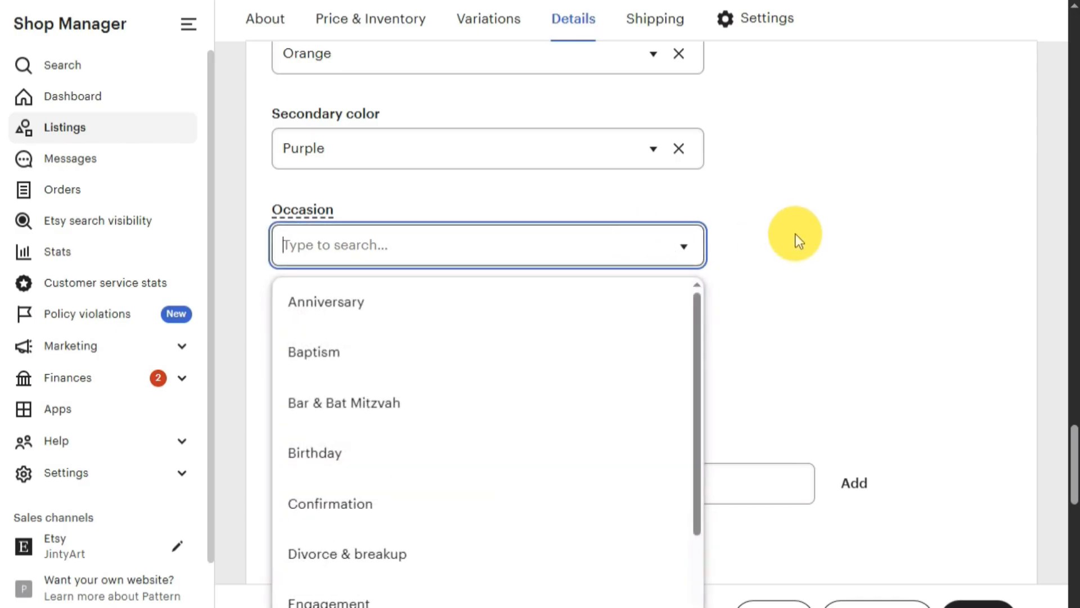
mouse_move(695, 313)
left_mouse_down()
mouse_move(691, 423)
mouse_move(688, 324)
left_mouse_up()
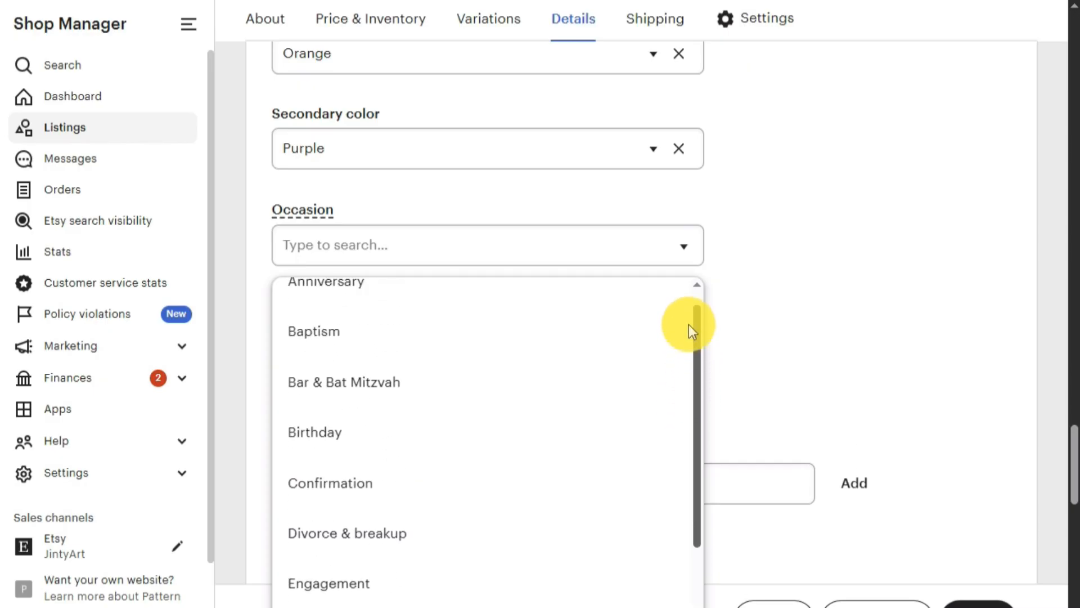
left_click(782, 265)
left_click(528, 333)
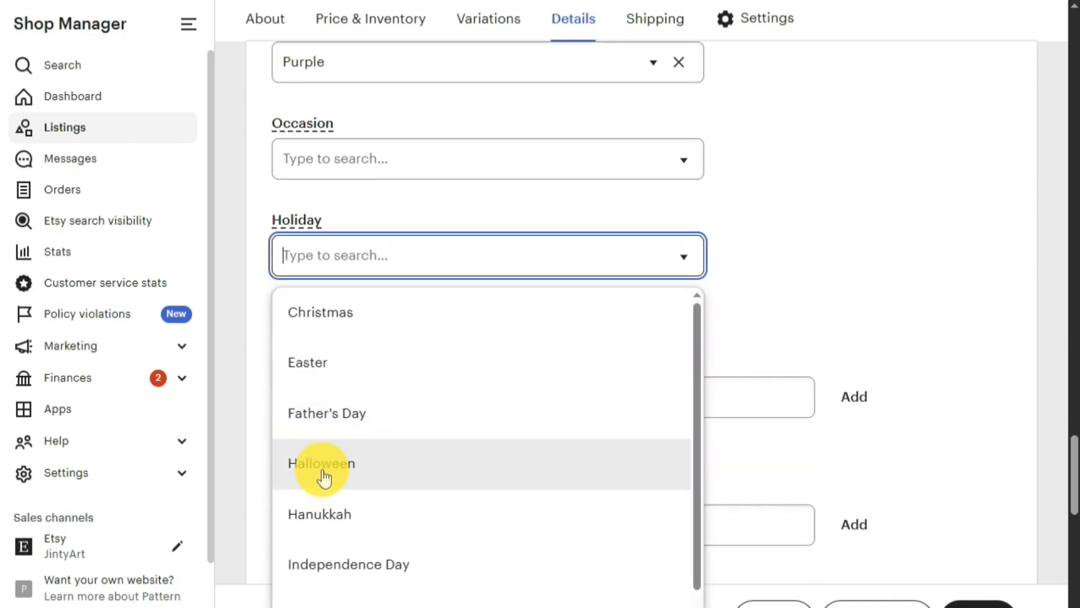
left_click(321, 471)
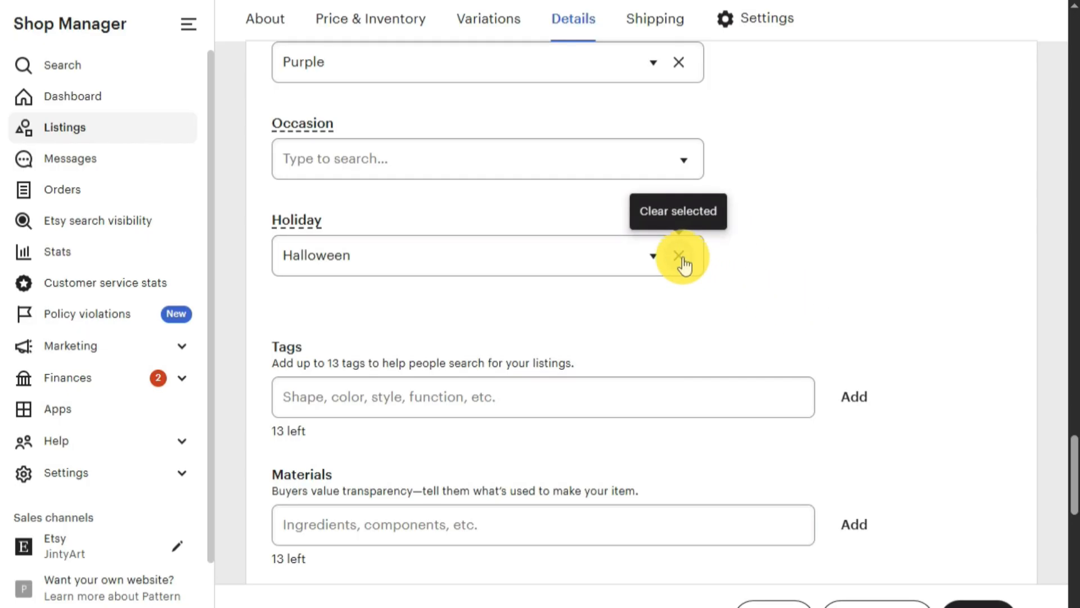
Go to the listing's Tags field and look at its suggested entries
scroll(850, 252, "down", 3)
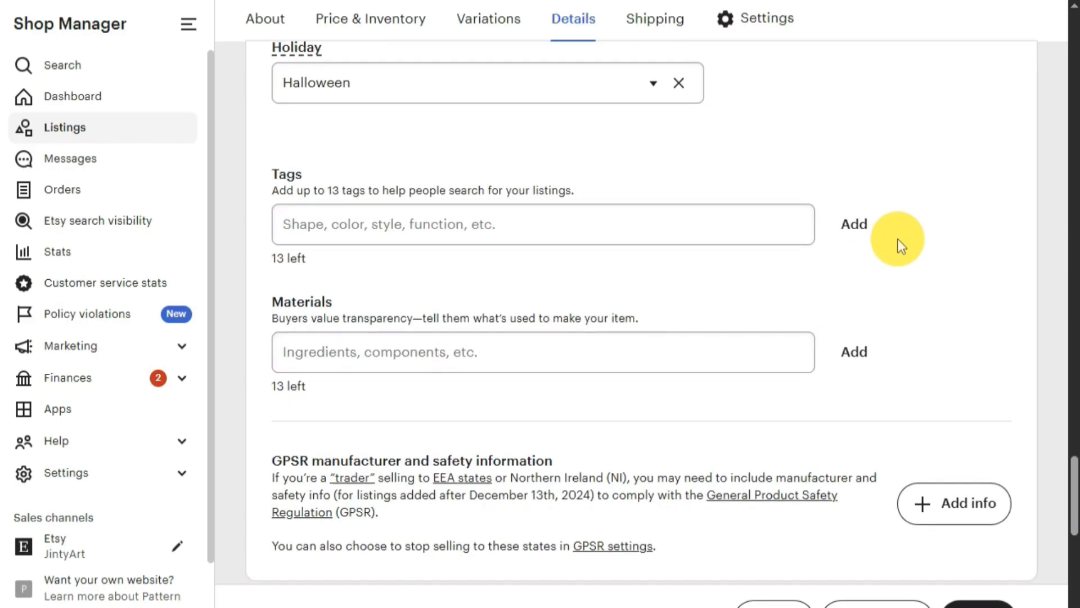
left_click(495, 234)
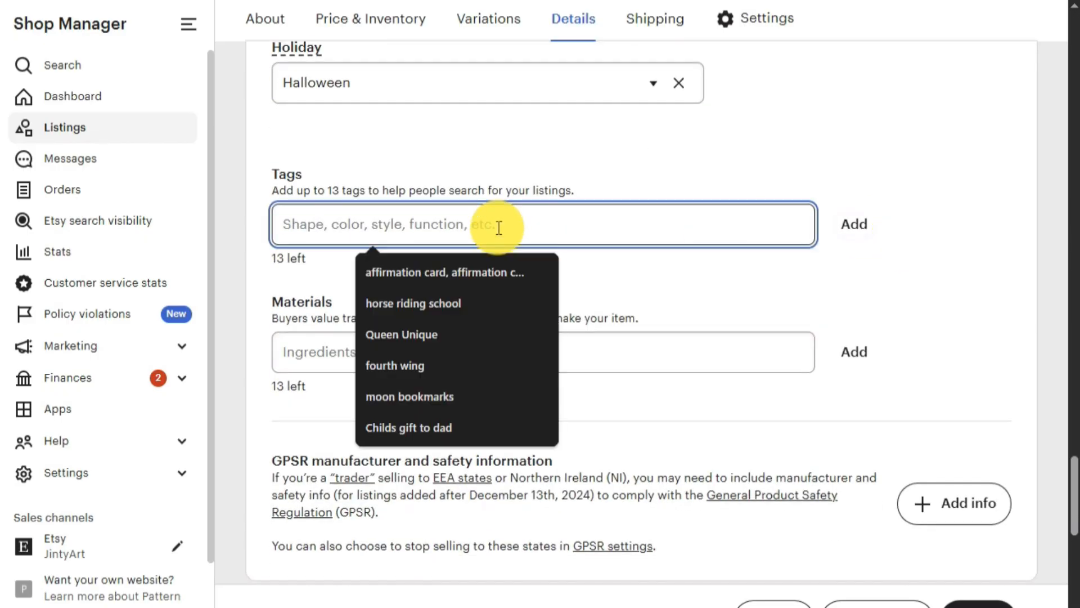
left_click(673, 144)
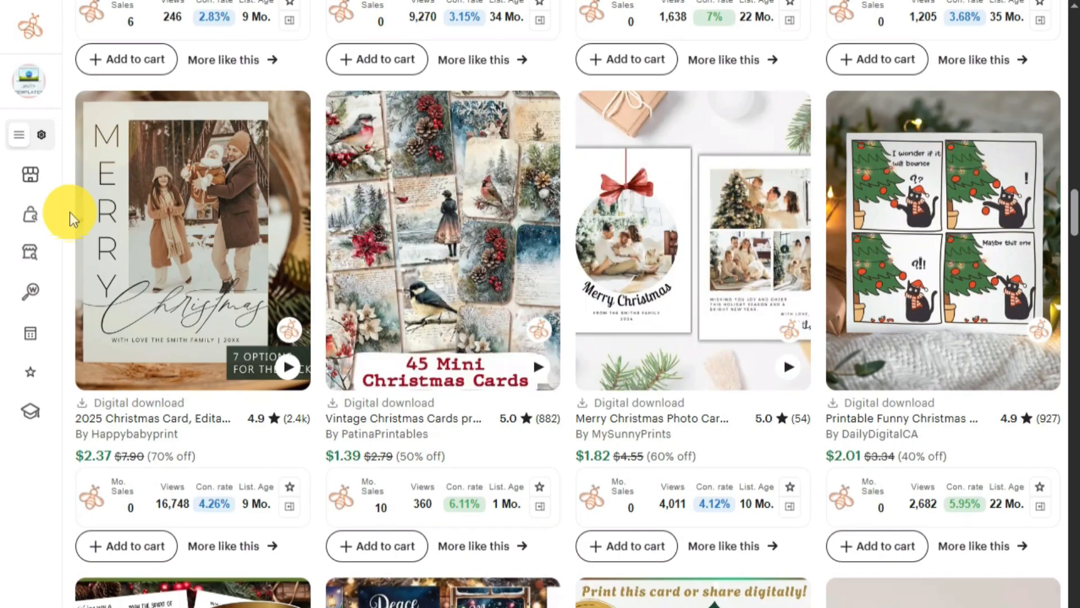
On the Etsy search page for "printable christmas cards", filter the results to Star Seller listings
scroll(304, 48, "up", 13)
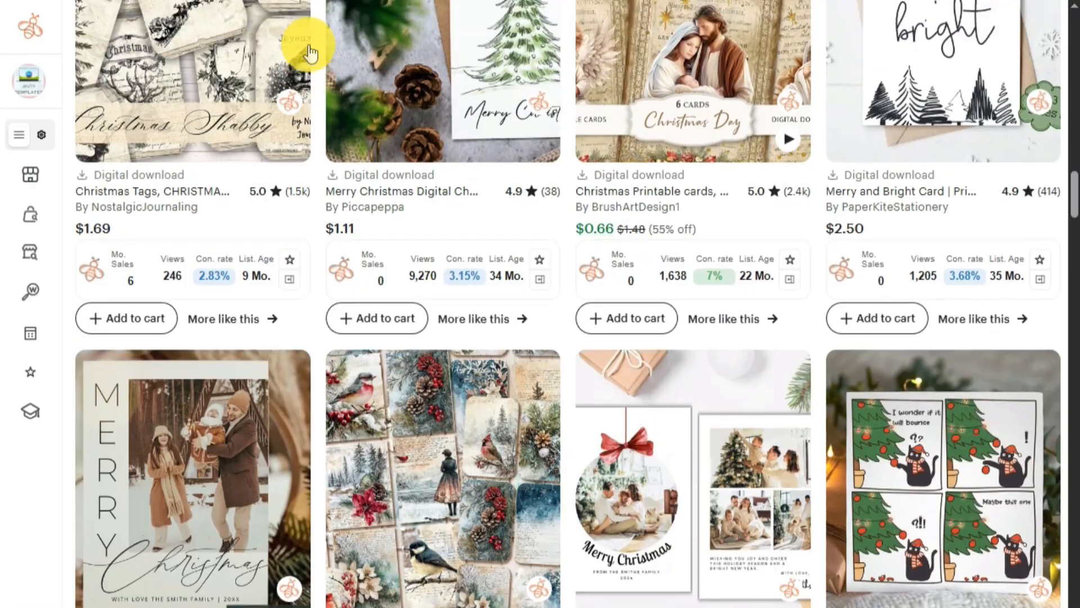
scroll(309, 57, "up", 20)
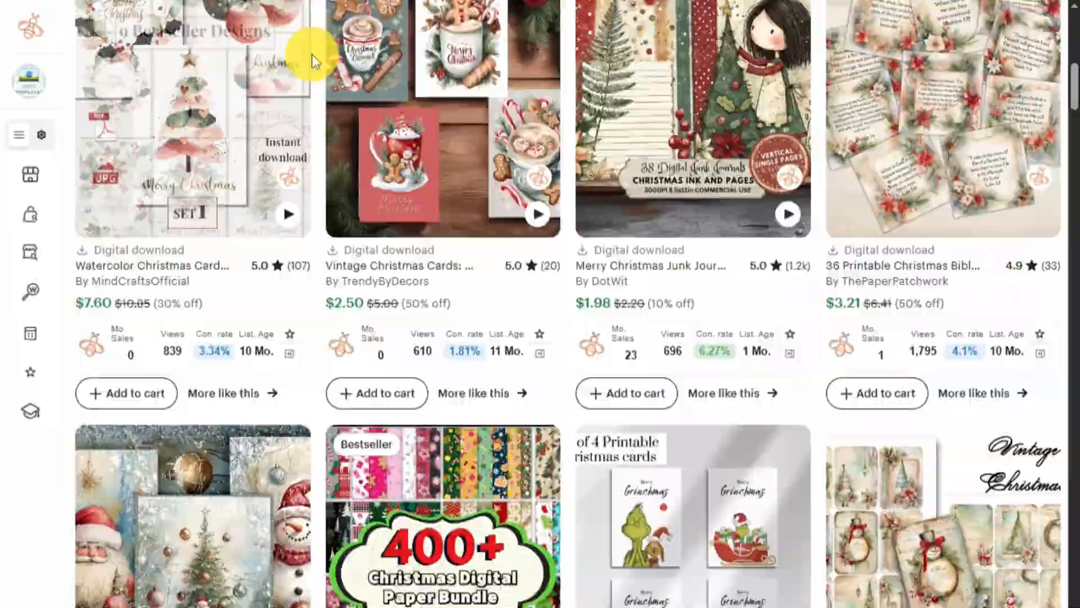
scroll(312, 54, "up", 2)
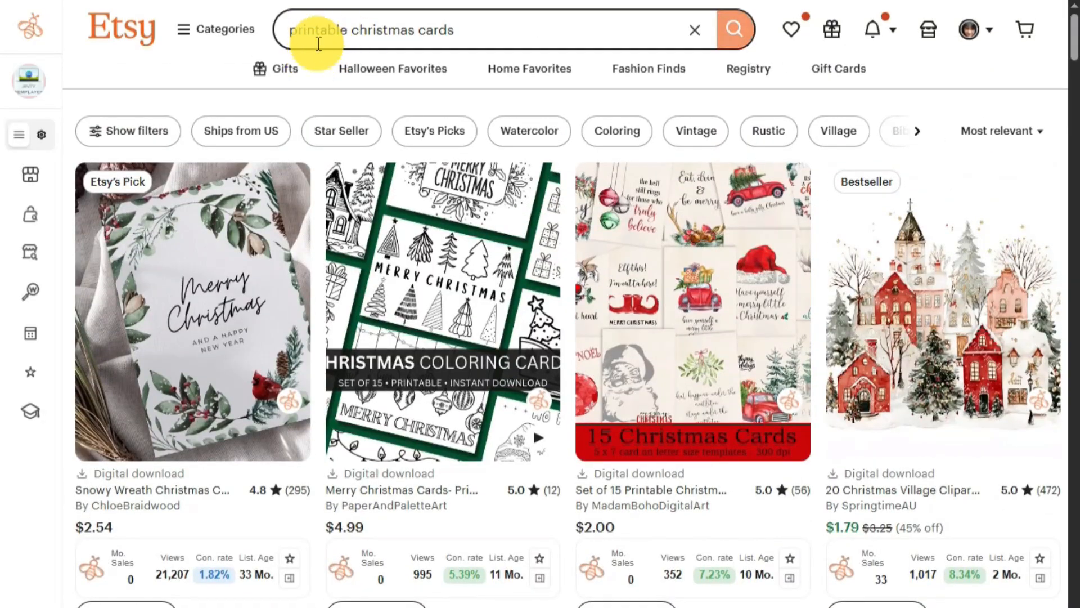
left_click(151, 131)
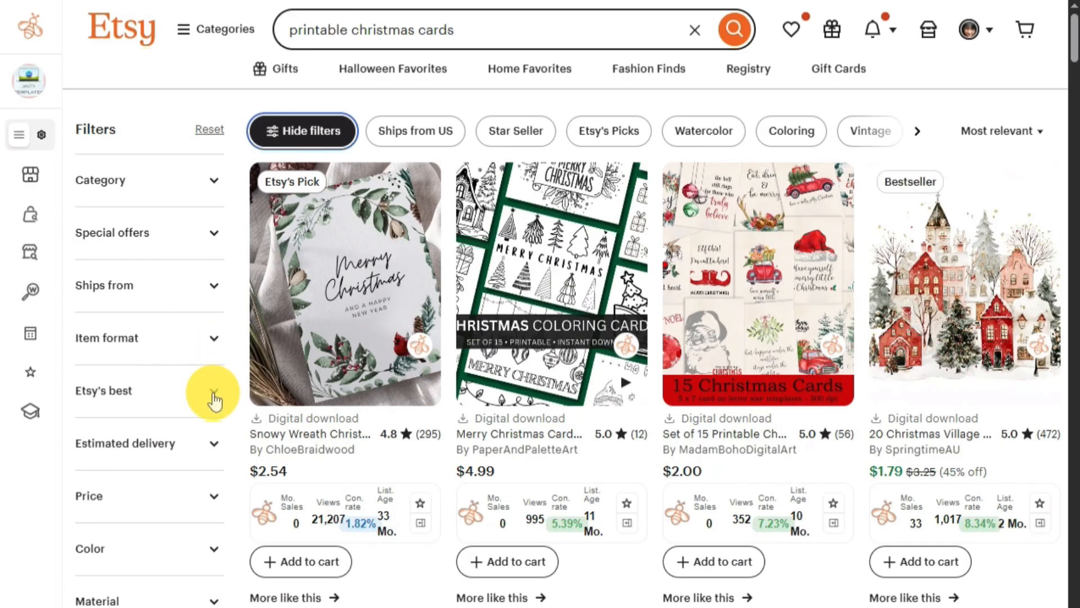
left_click(213, 394)
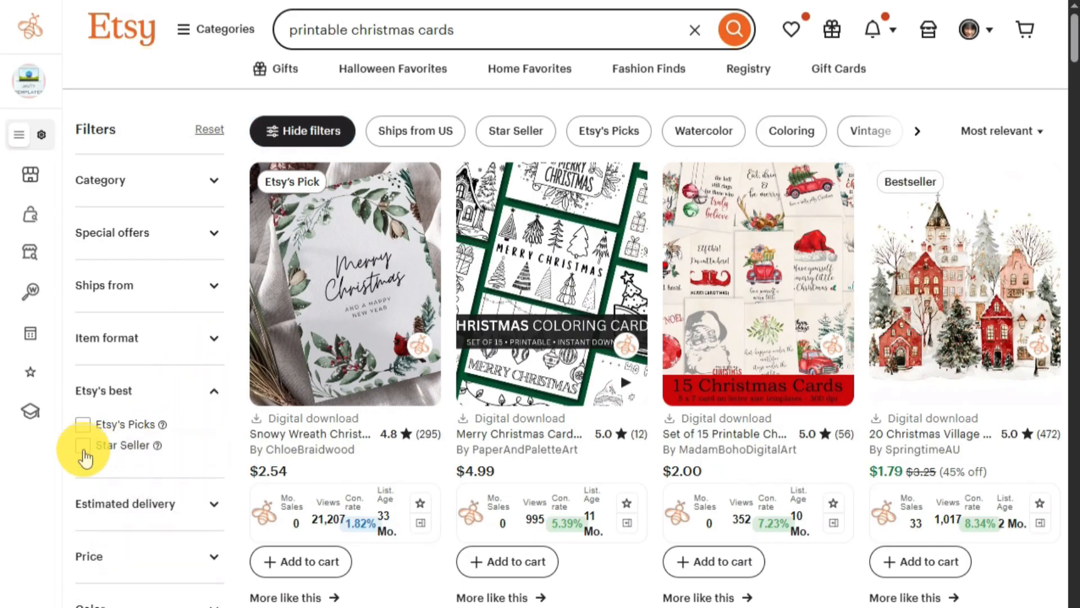
left_click(83, 447)
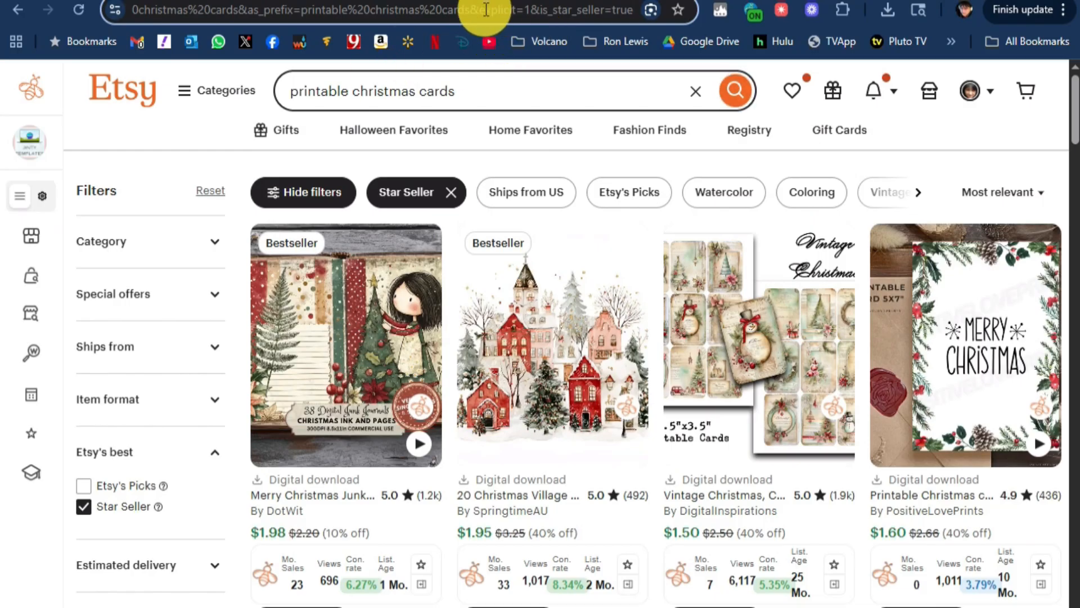
Replace "star" with "best" in the search URL's is_star_seller parameter and reload the results as bestsellers only
left_click_drag(555, 10, 590, 33)
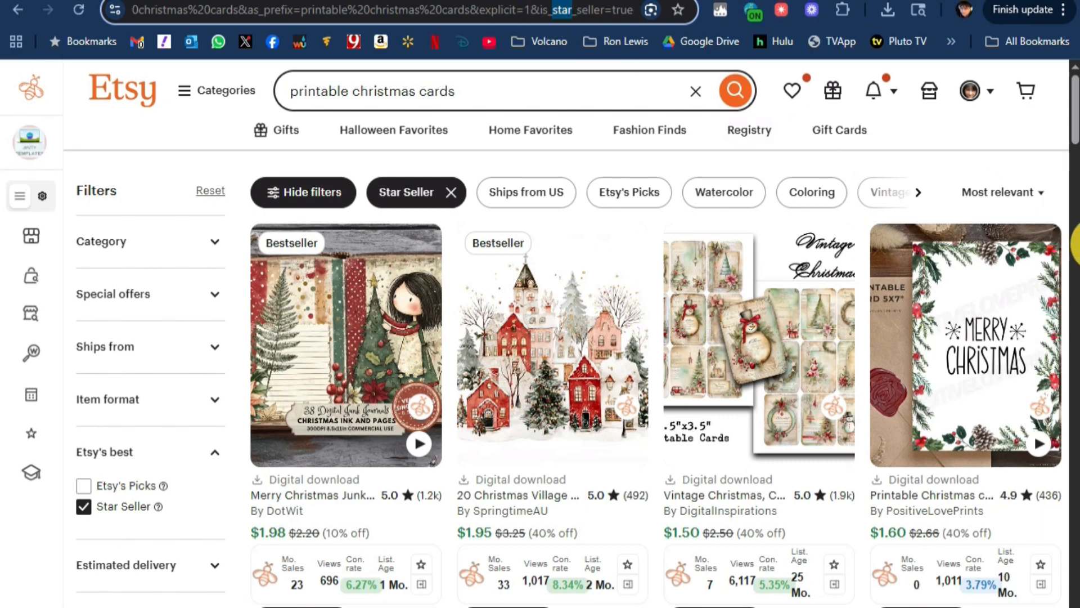
type("best")
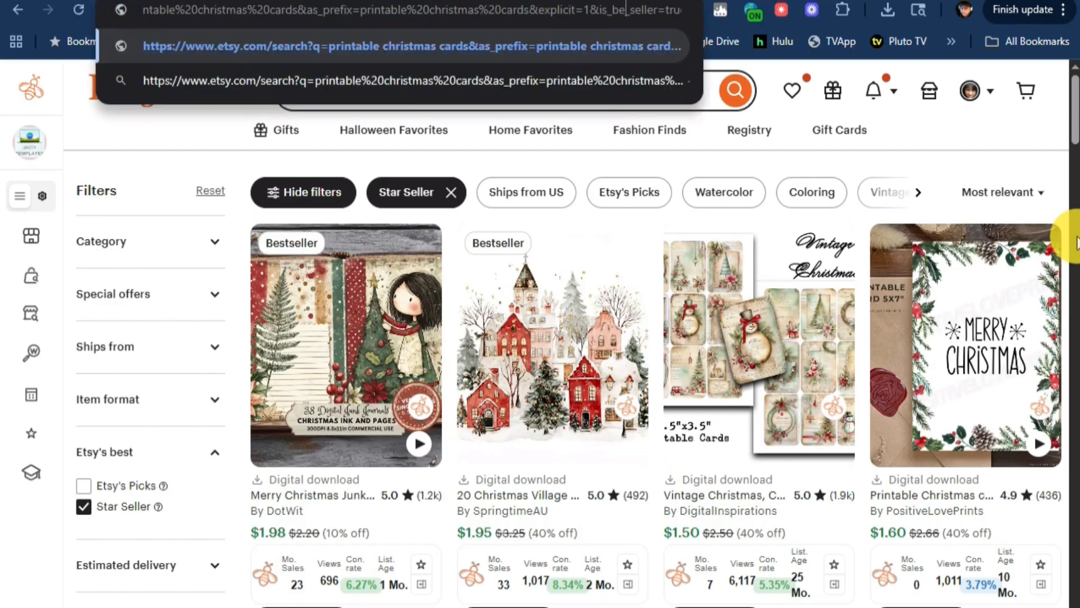
key("Return")
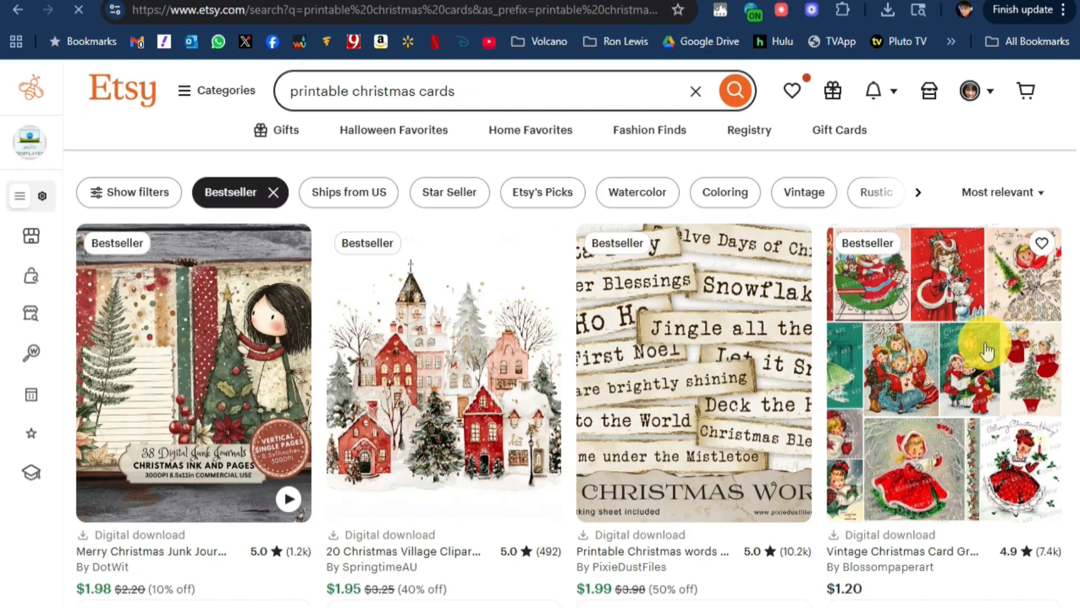
Look over the bestselling printable Christmas card results and open the Merry Christmas Junk Journal listing by DotWit
scroll(901, 371, "down", 3)
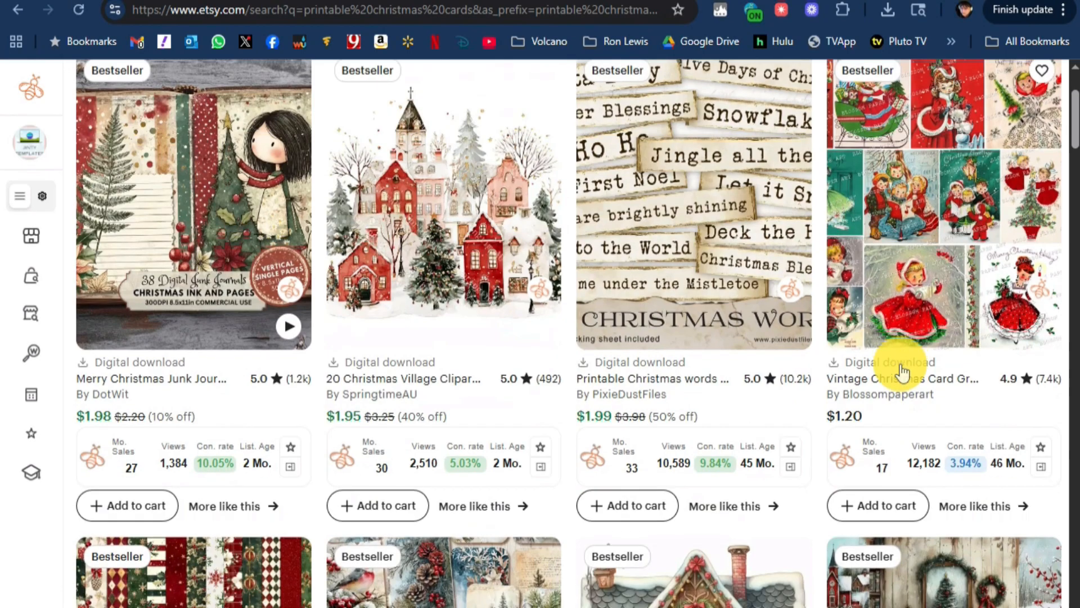
scroll(869, 357, "up", 3)
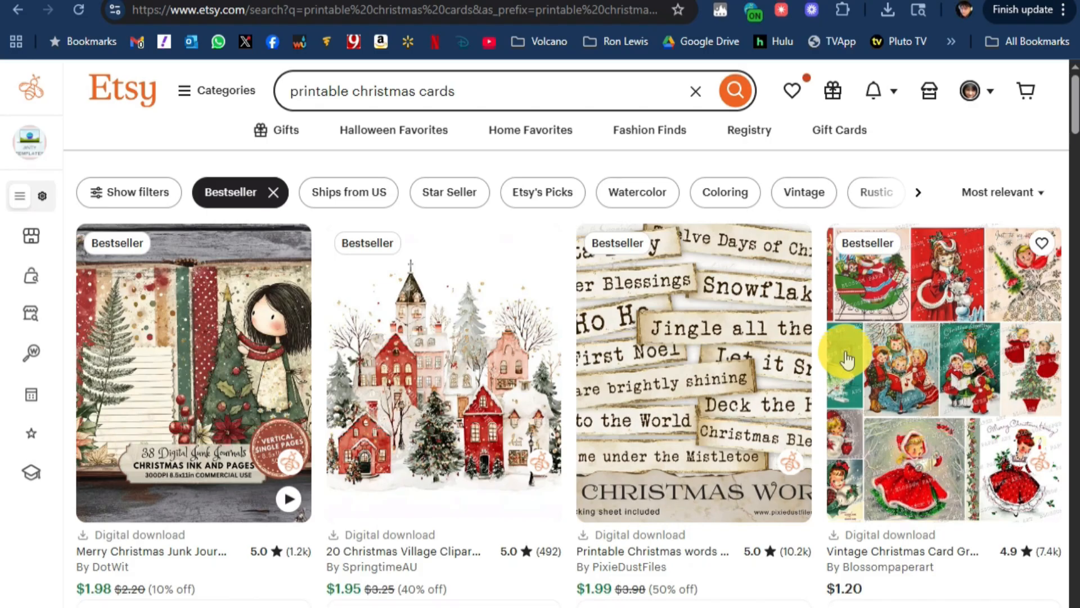
scroll(861, 358, "down", 3)
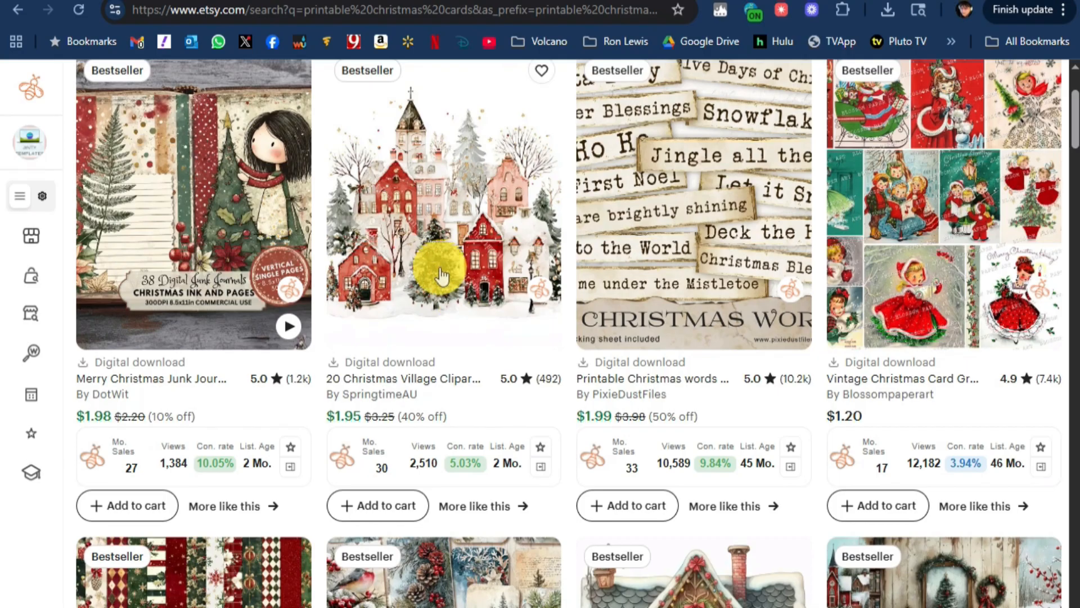
left_click(219, 279)
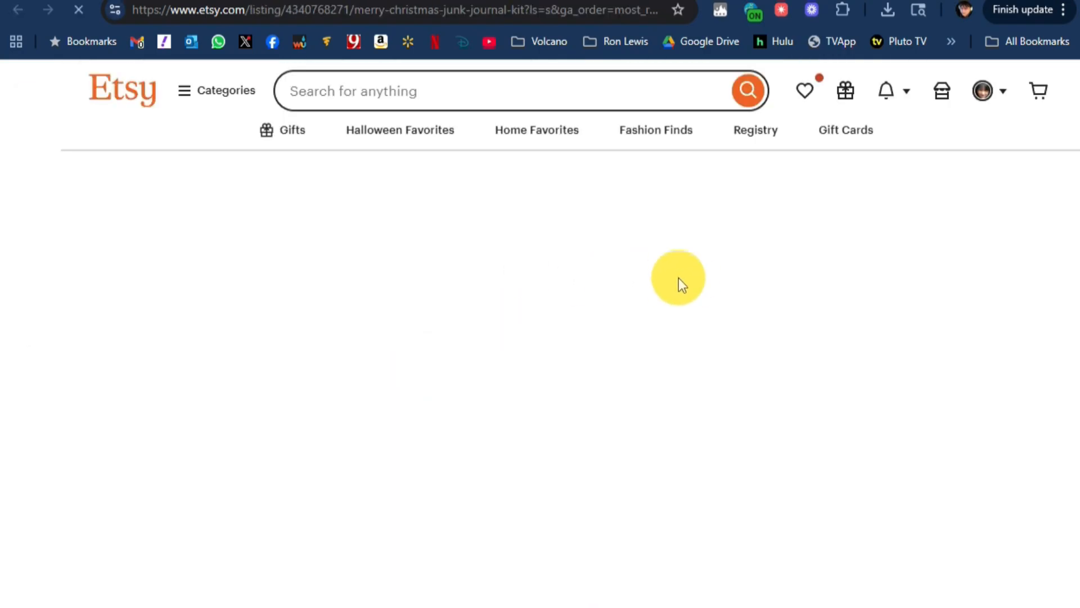
Examine the Merry Christmas Junk Journal listing, including its reviews, item details, sales figures and related search terms
scroll(754, 267, "down", 6)
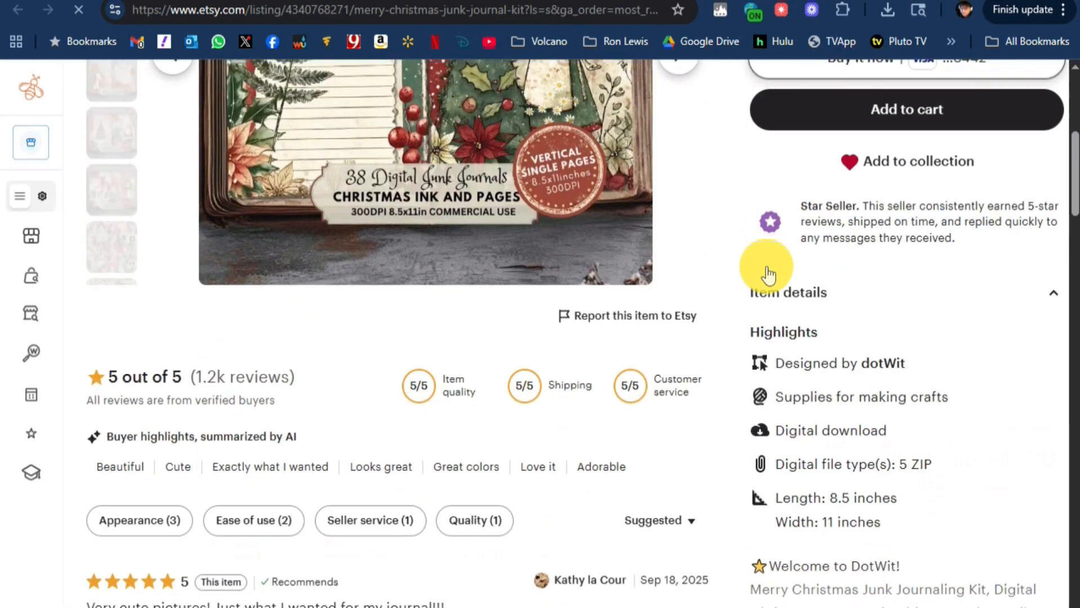
scroll(769, 276, "down", 8)
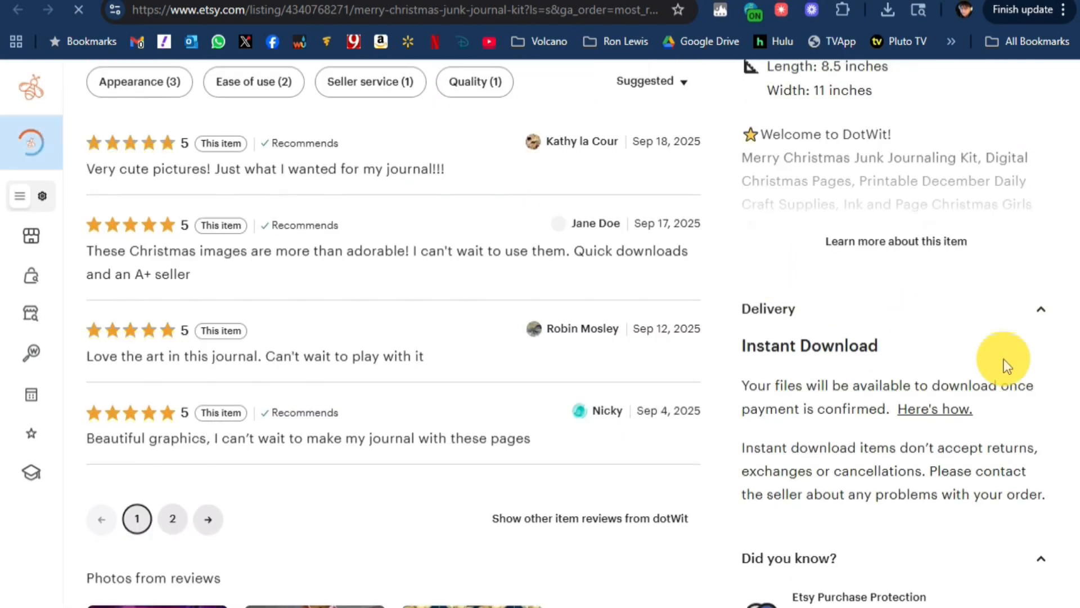
scroll(600, 345, "down", 10)
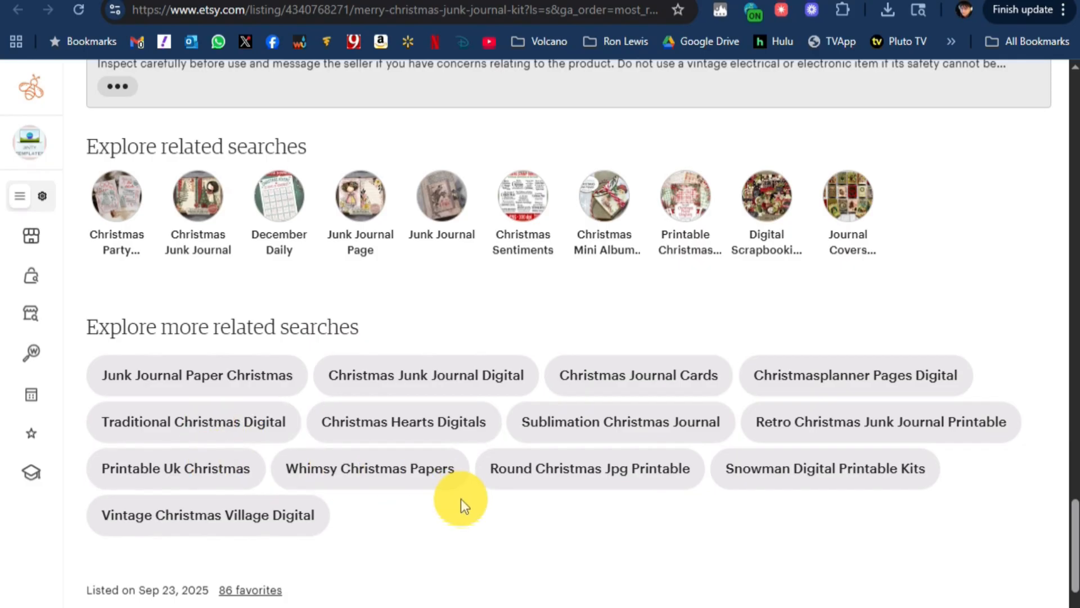
left_click_drag(1073, 549, 1071, 151)
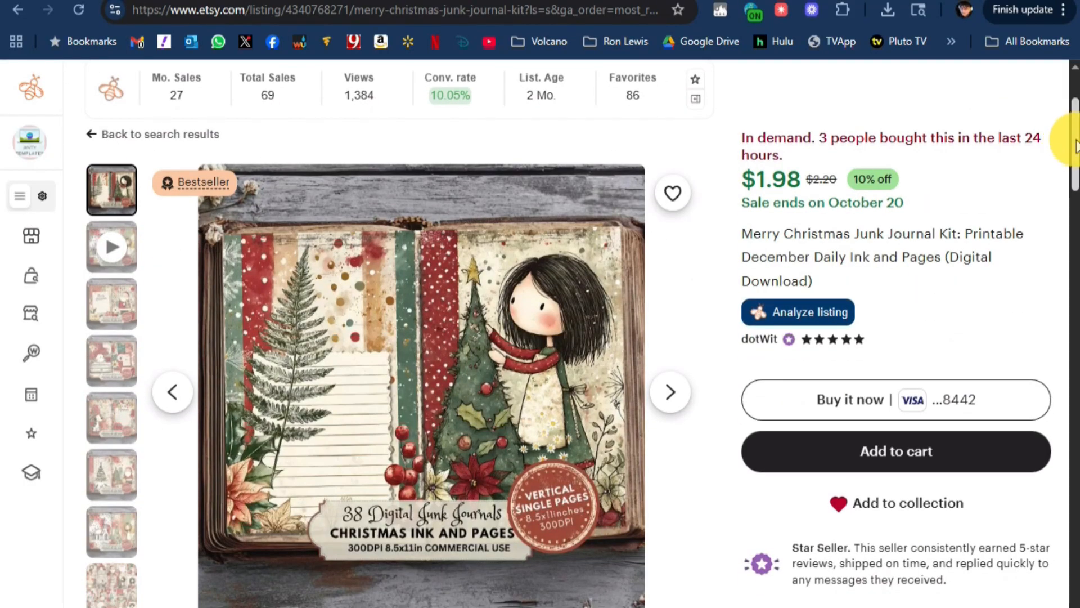
left_click_drag(1076, 146, 1076, 174)
left_click_drag(1075, 439, 1074, 523)
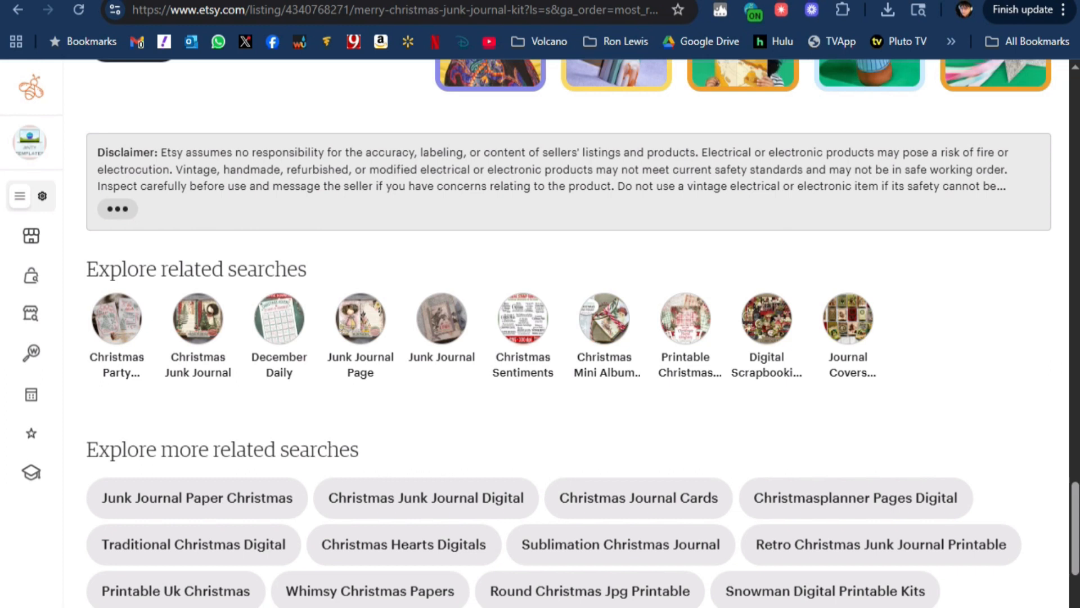
Back in the new listing's details, add "pdf", "instant download" and "printable" as materials
left_click(141, 1)
scroll(434, 241, "down", 3)
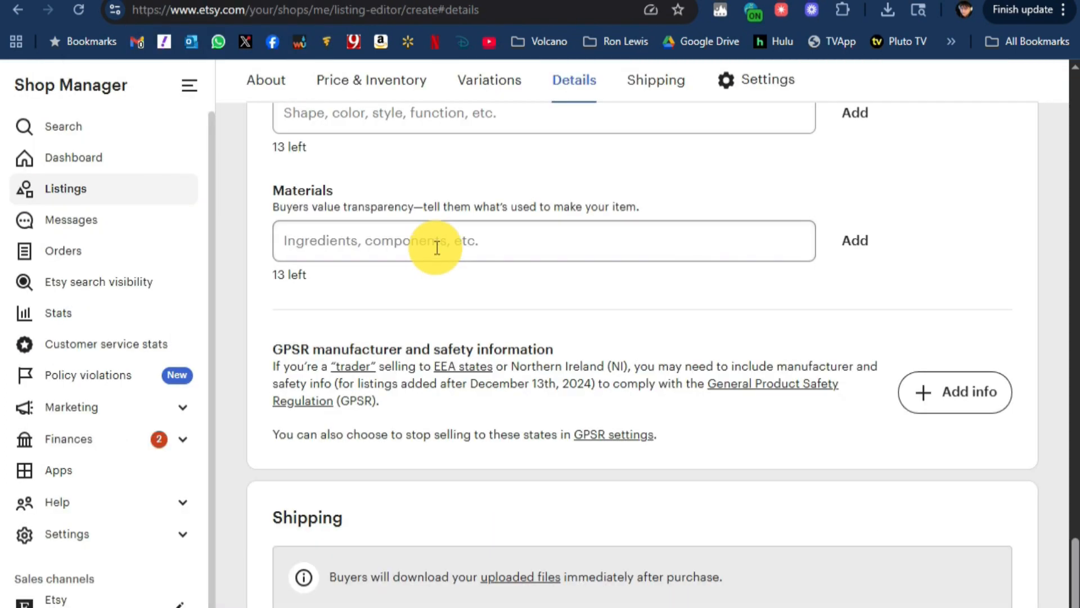
left_click(437, 247)
type("pdf")
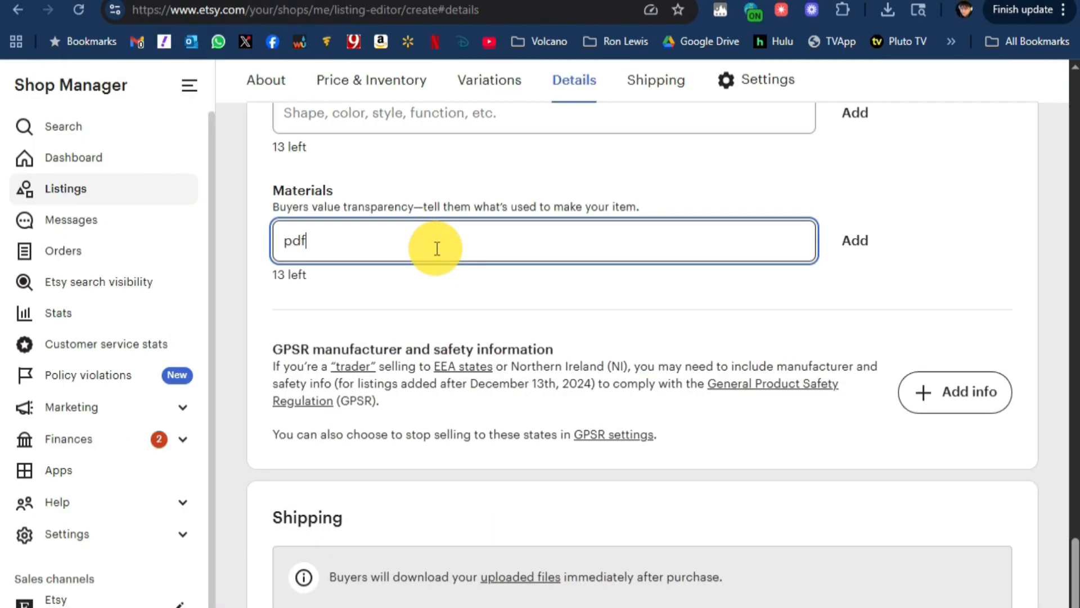
key("Return")
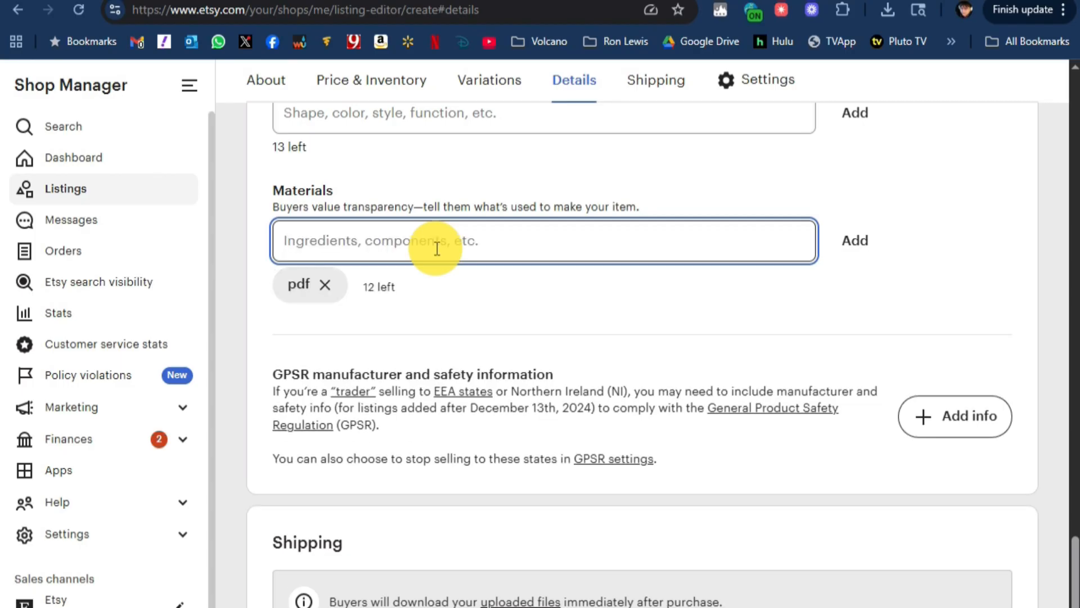
type("instant download")
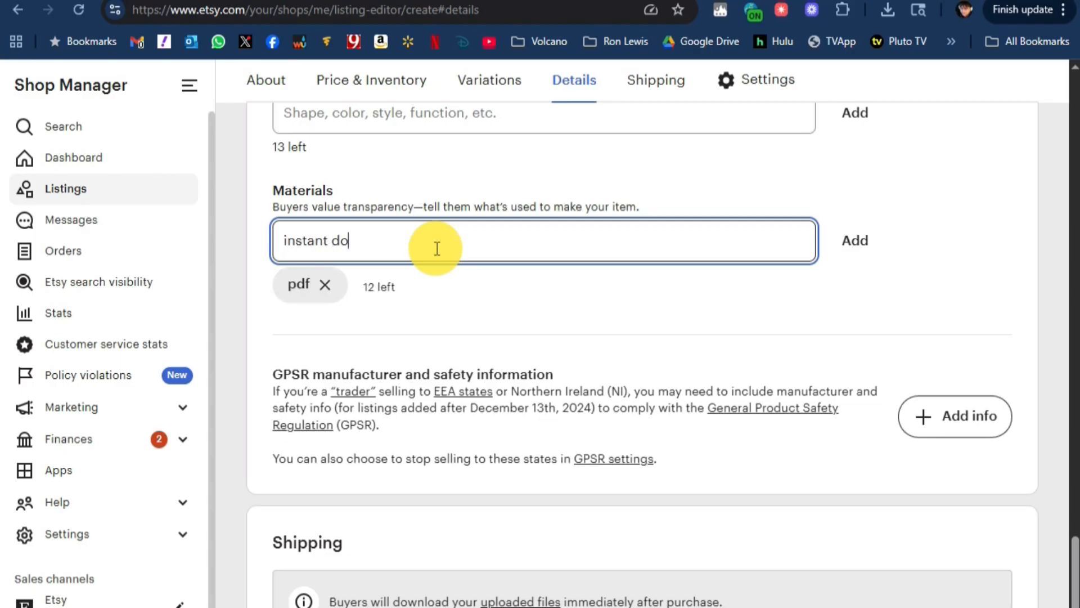
key("Return")
type("printable")
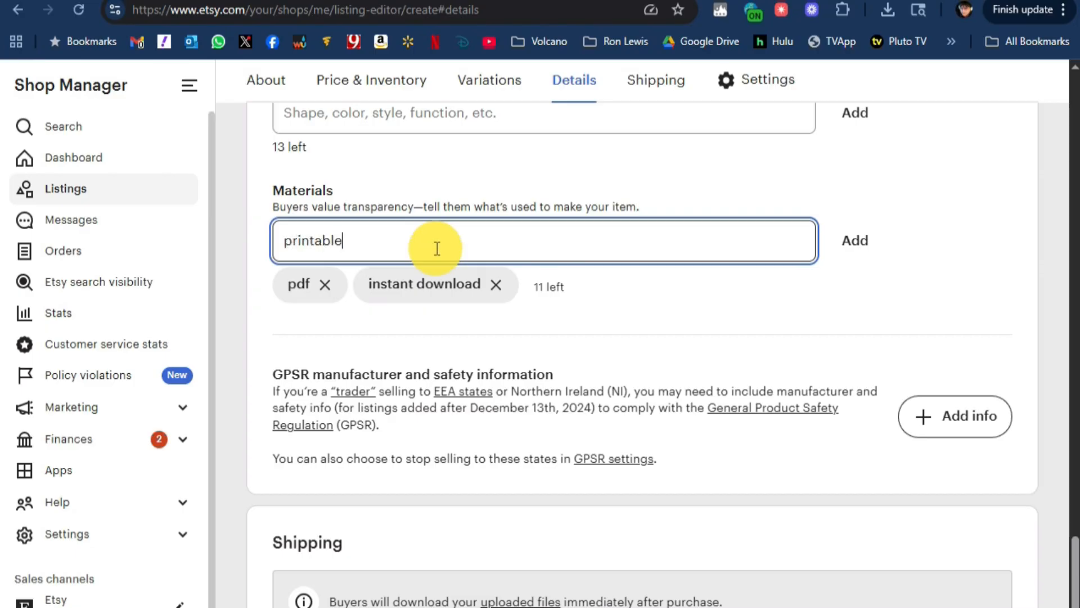
key("Return")
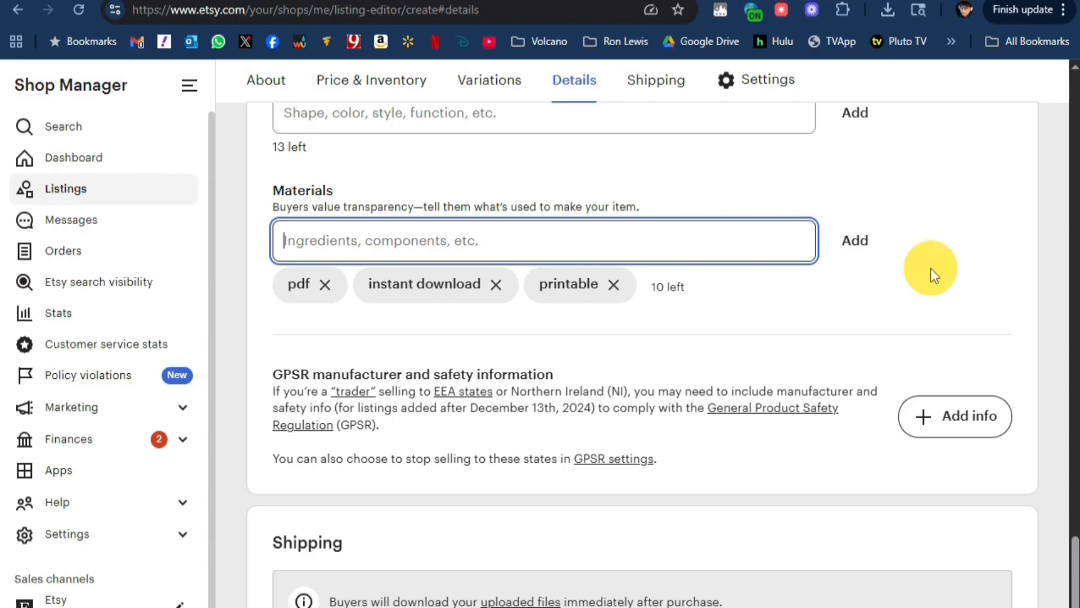
Assign the listing to the Halloween Printables shop section in its settings
scroll(946, 290, "down", 6)
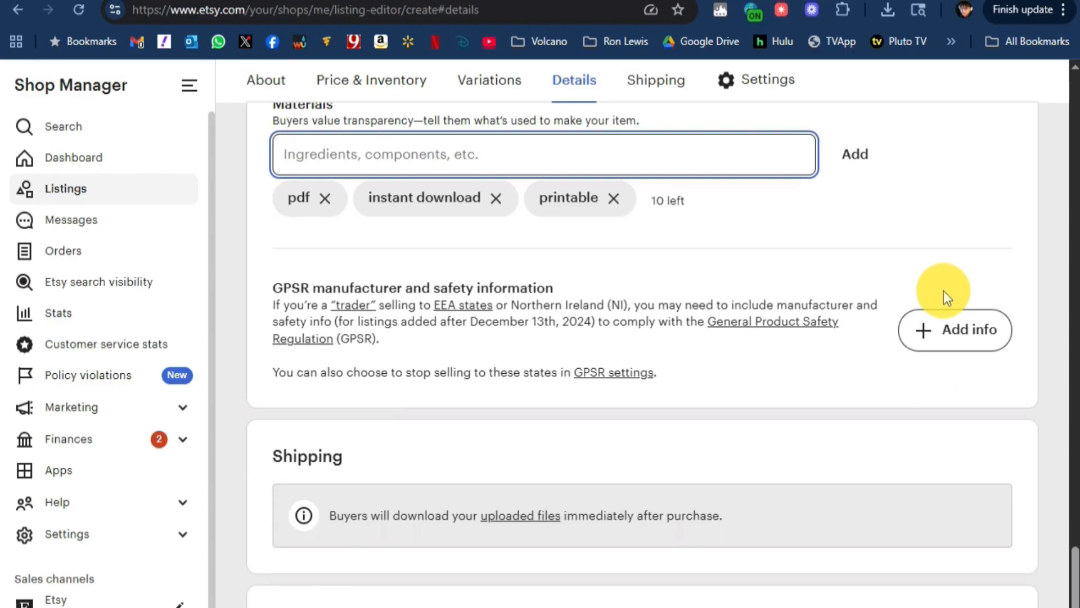
scroll(682, 273, "down", 5)
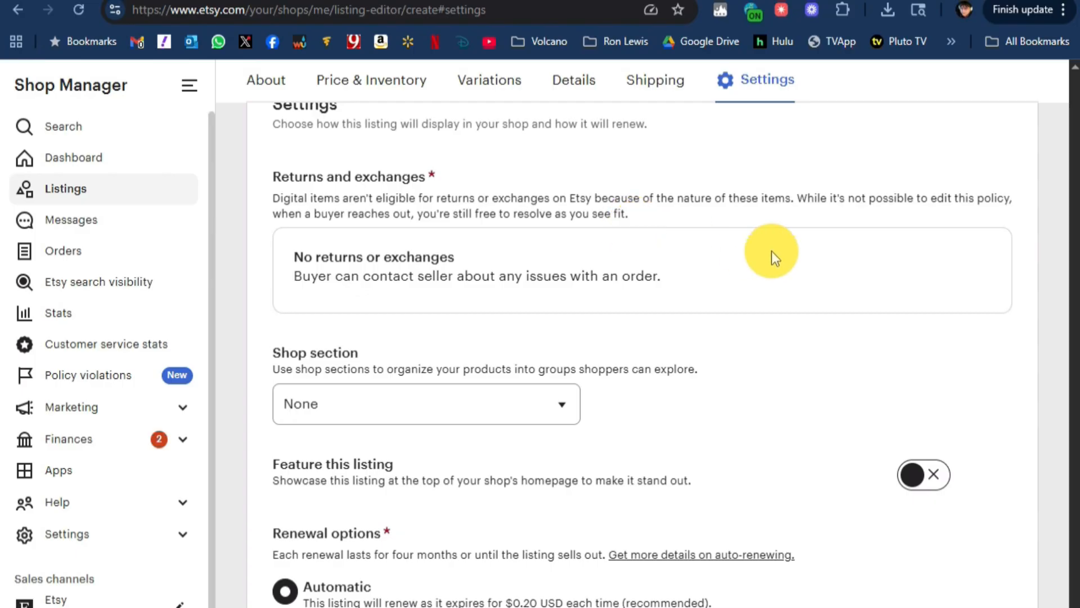
scroll(788, 268, "down", 2)
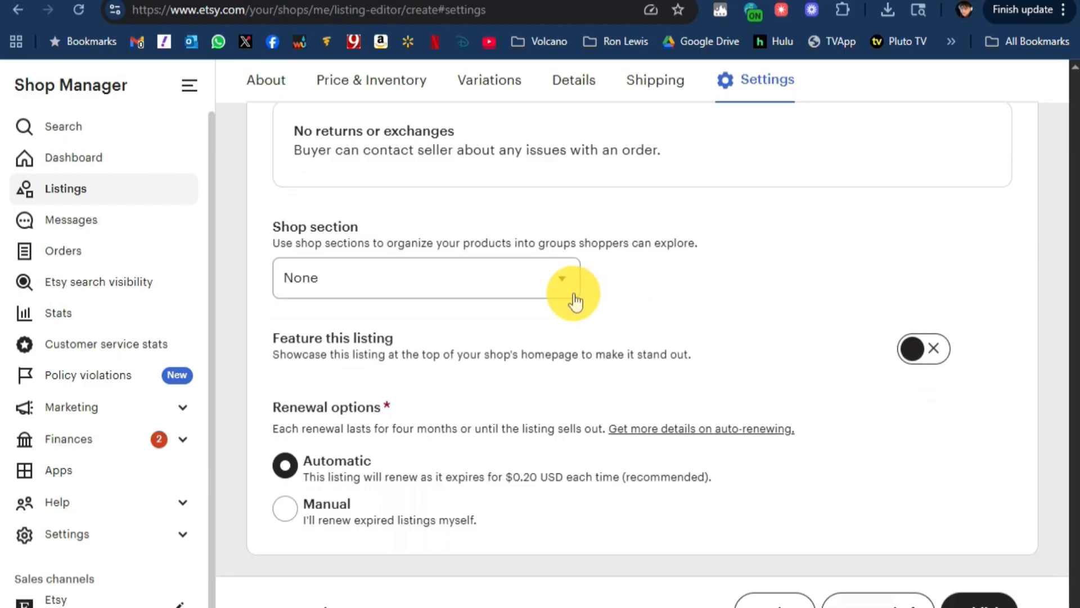
left_click(541, 282)
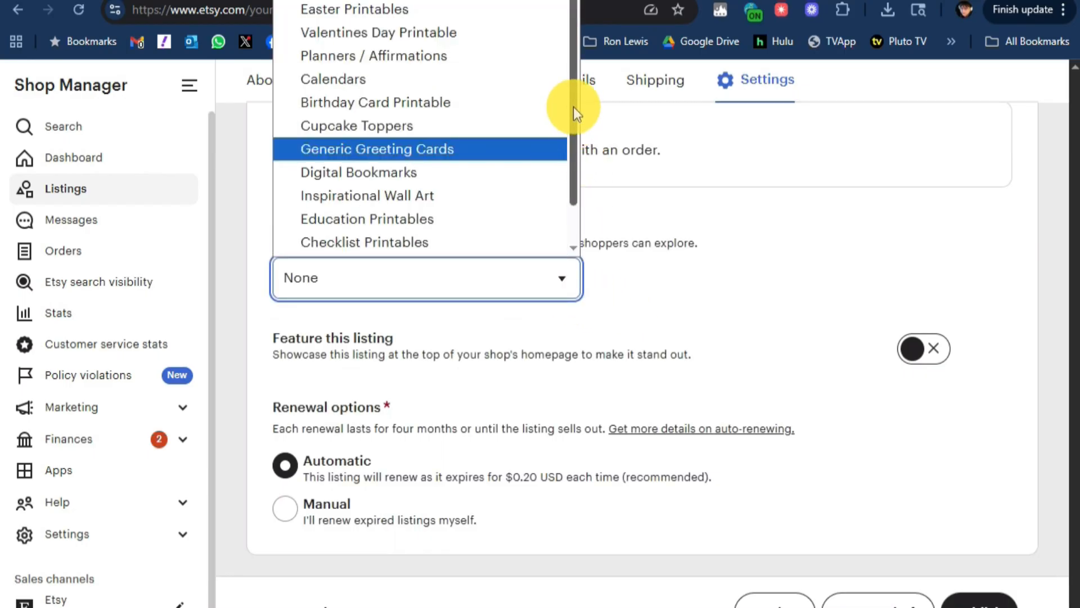
left_click(360, 1)
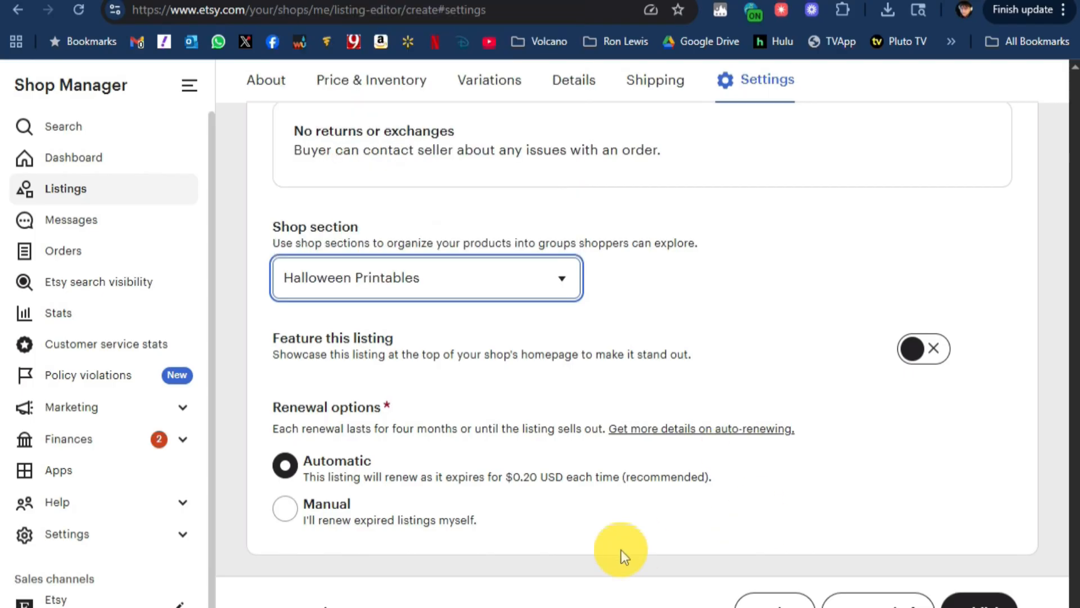
left_click(686, 304)
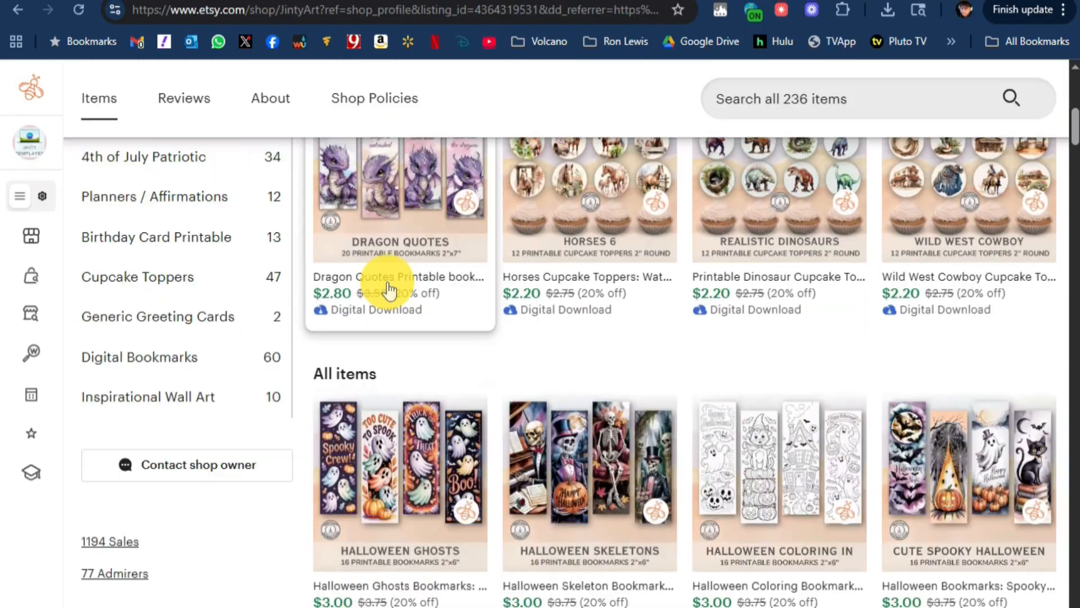
On the JintyArt shop page, look at how items are grouped by section, viewing 4th of July Patriotic and Cupcake Toppers
scroll(387, 285, "up", 3)
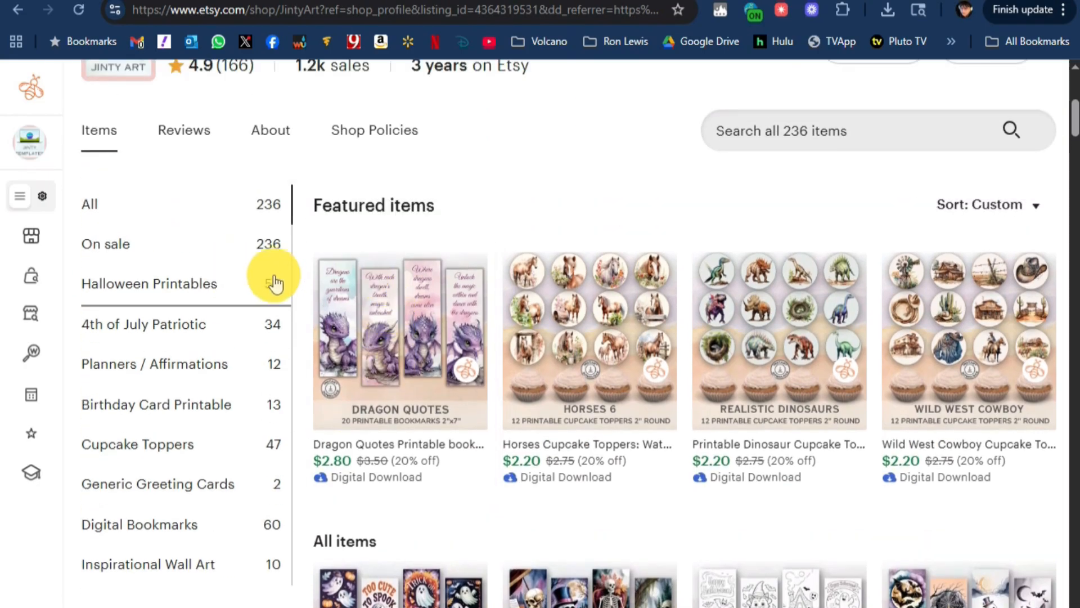
scroll(269, 270, "down", 2)
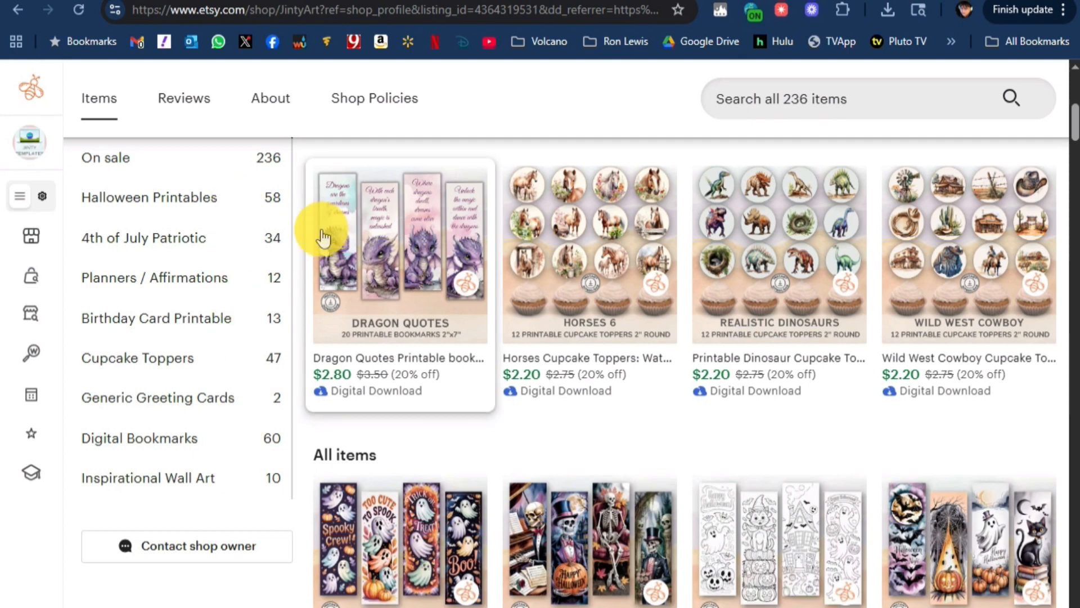
left_click(189, 248)
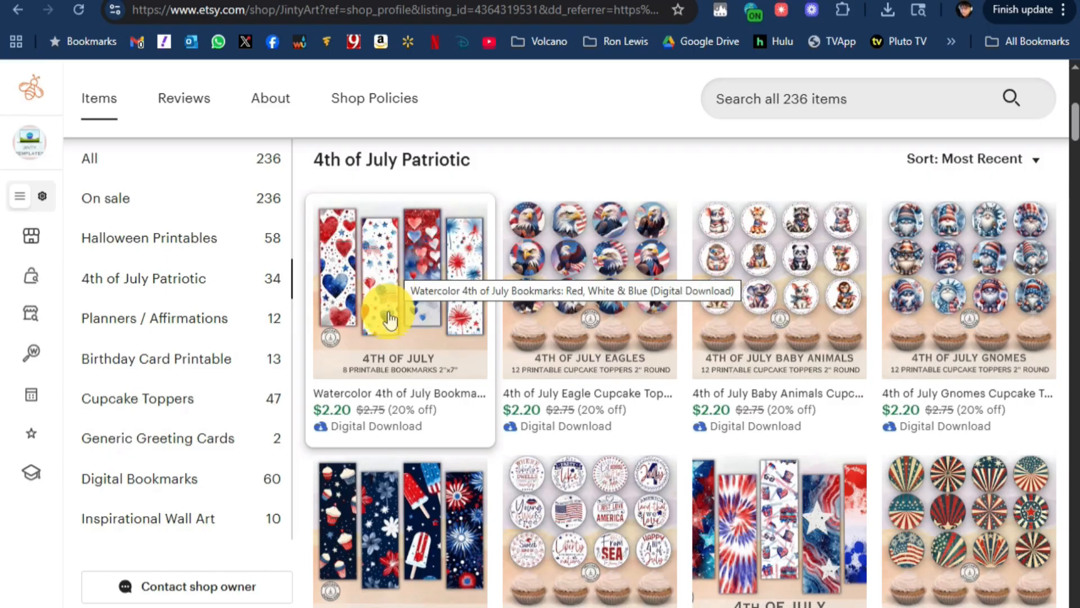
left_click(160, 398)
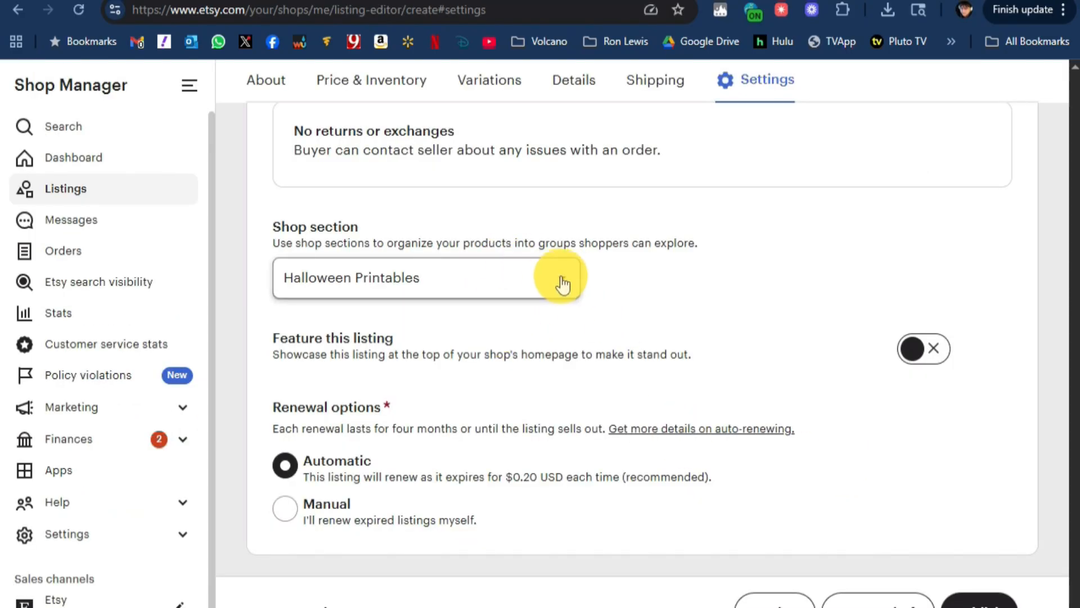
In the listing editor, try out adding a new shop section titled "test"
left_click(557, 283)
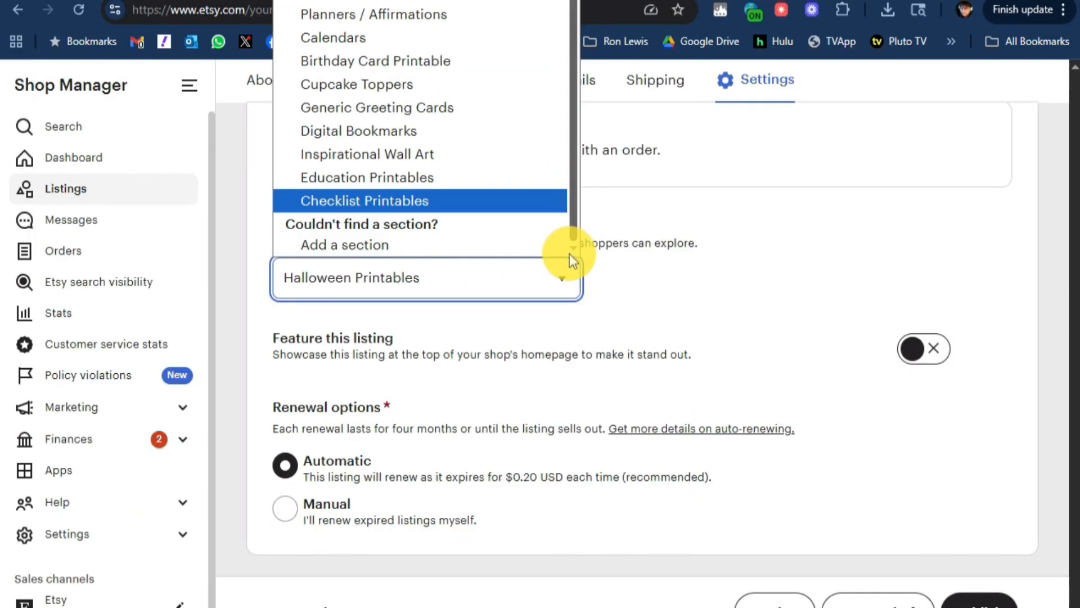
left_click(349, 244)
left_click(422, 388)
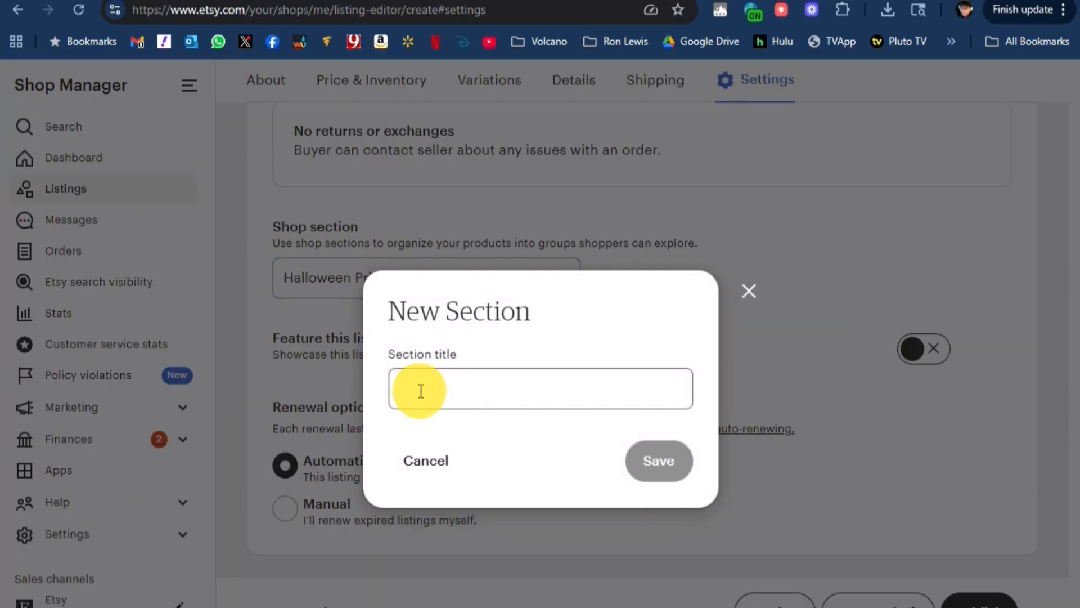
type("test")
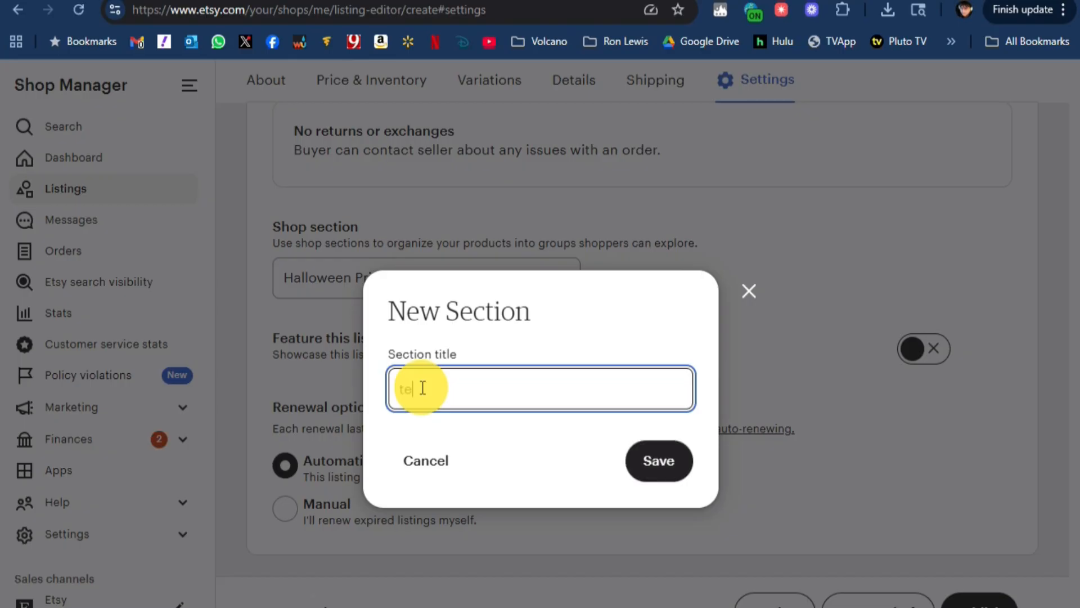
left_click(659, 480)
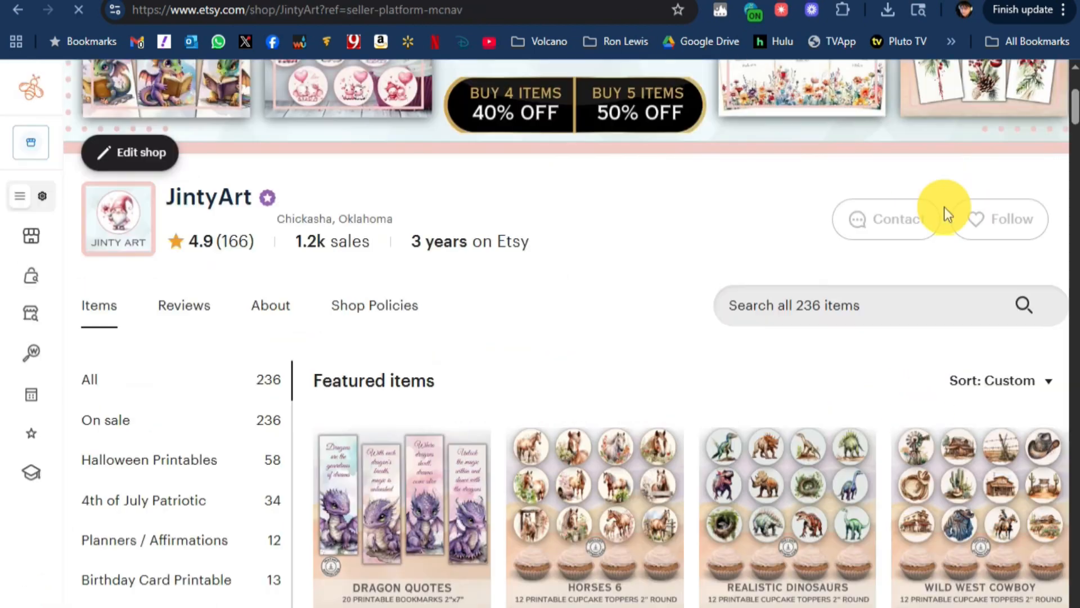
Look over the JintyArt shop page, comparing the featured items with the rest of the shop's items
scroll(897, 186, "down", 3)
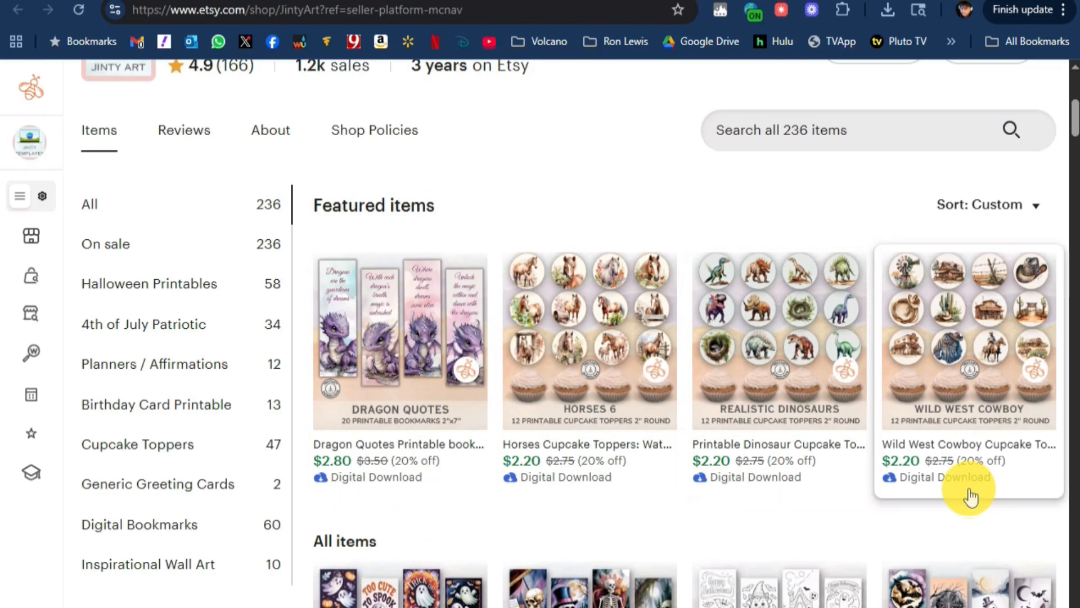
scroll(909, 345, "down", 2)
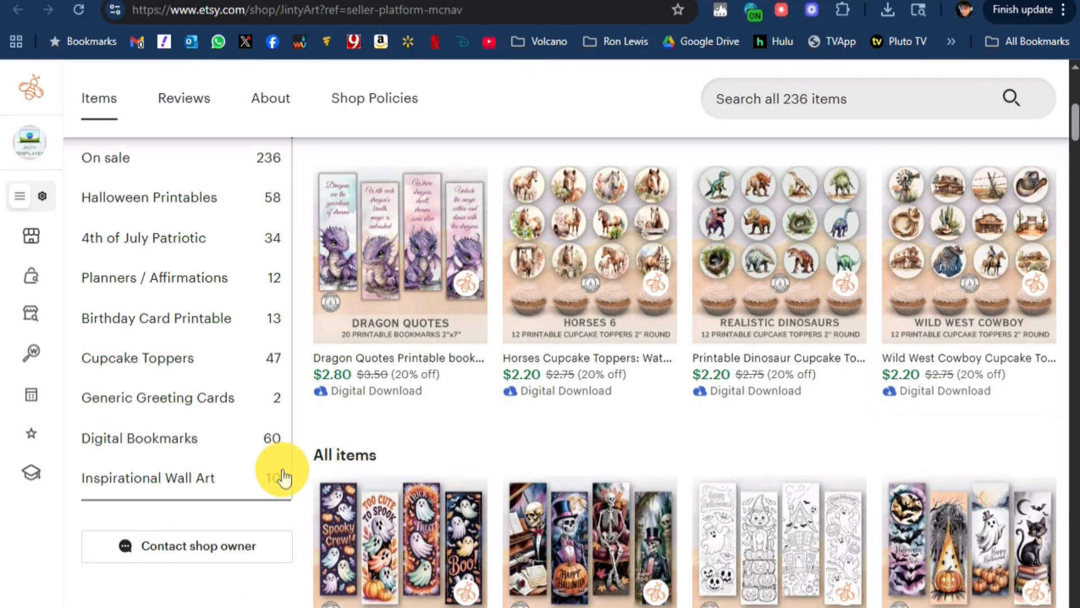
scroll(569, 465, "down", 3)
scroll(573, 466, "down", 15)
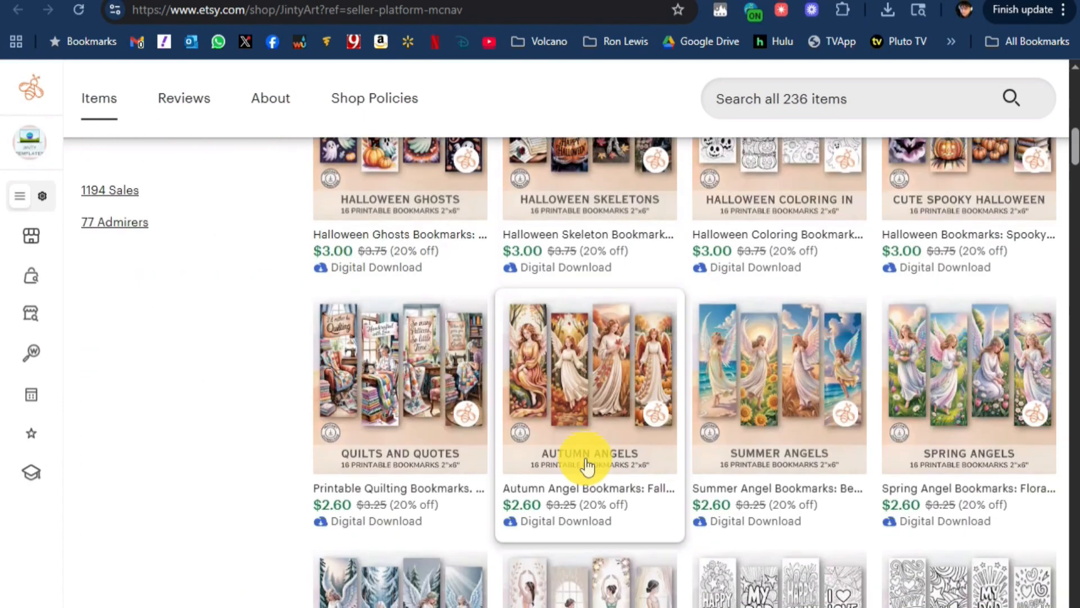
scroll(586, 458, "up", 18)
scroll(588, 465, "up", 6)
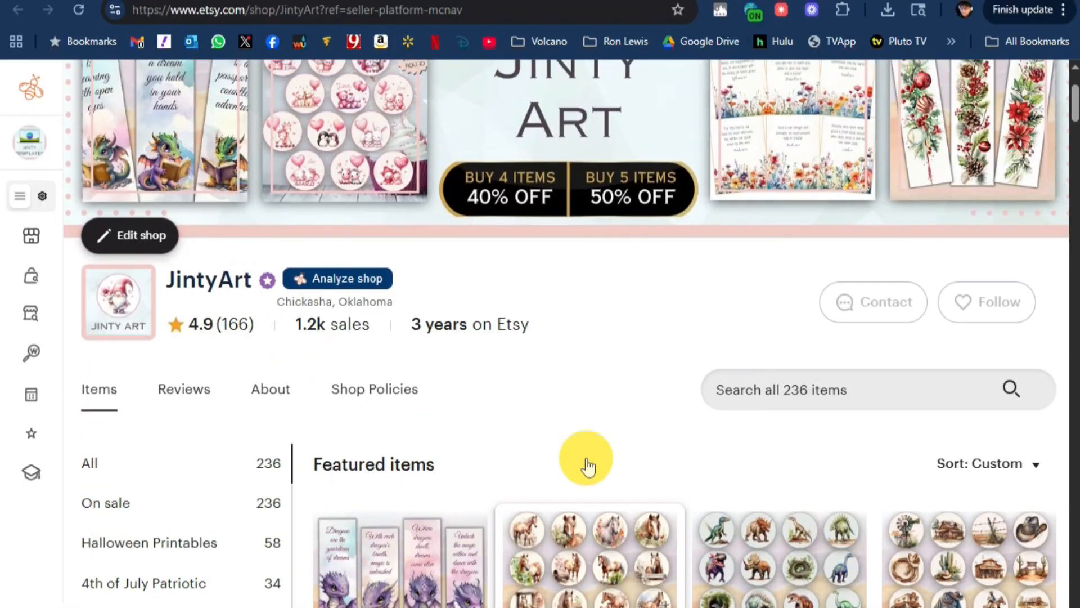
scroll(584, 463, "down", 4)
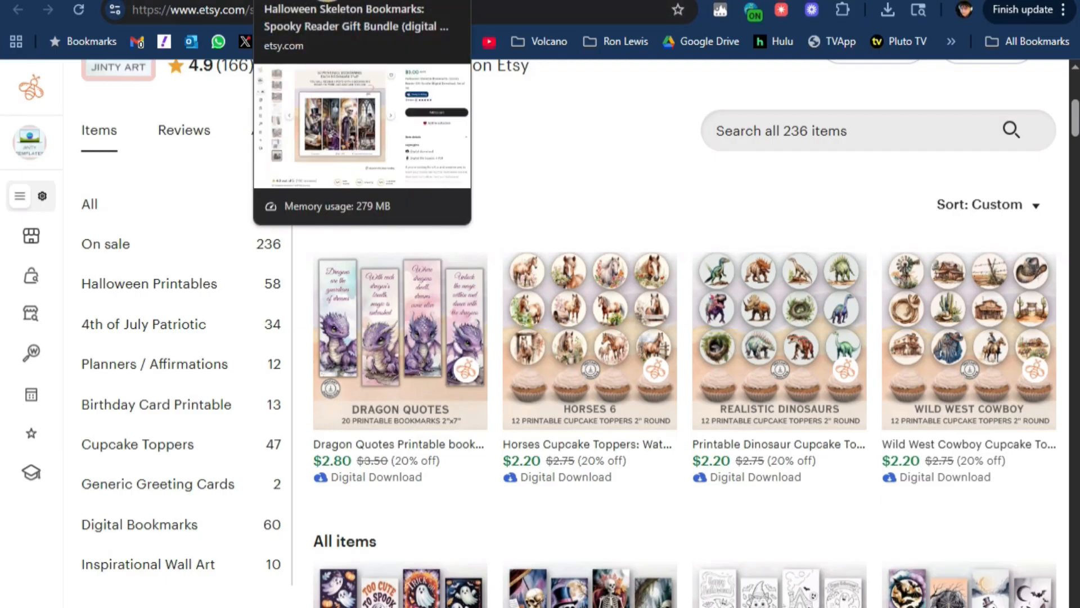
Return to the new listing's settings and switch on the Feature this listing option
left_click(328, 1)
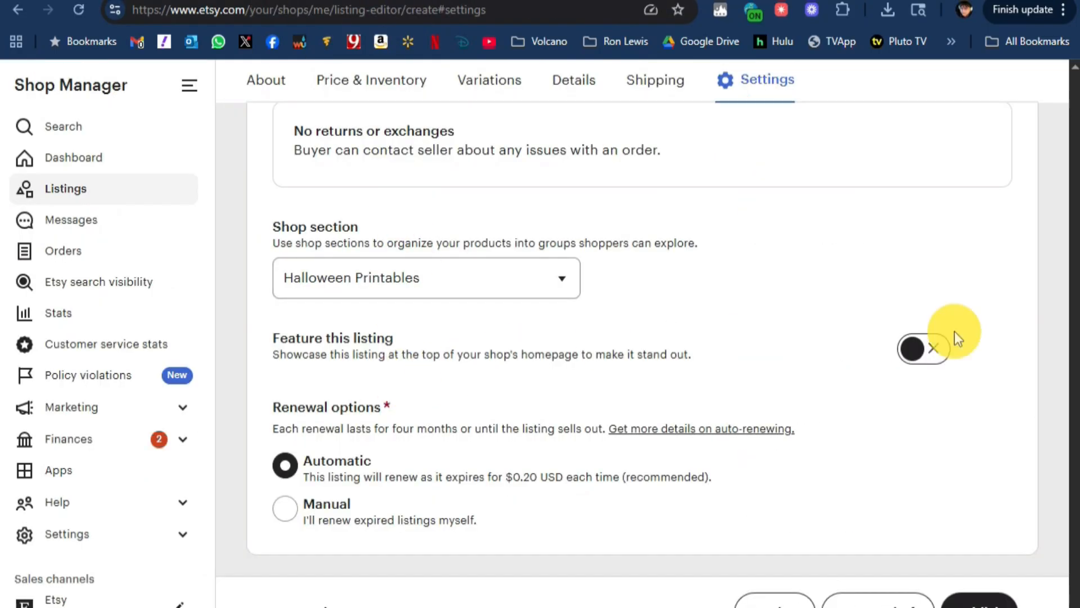
left_click(921, 349)
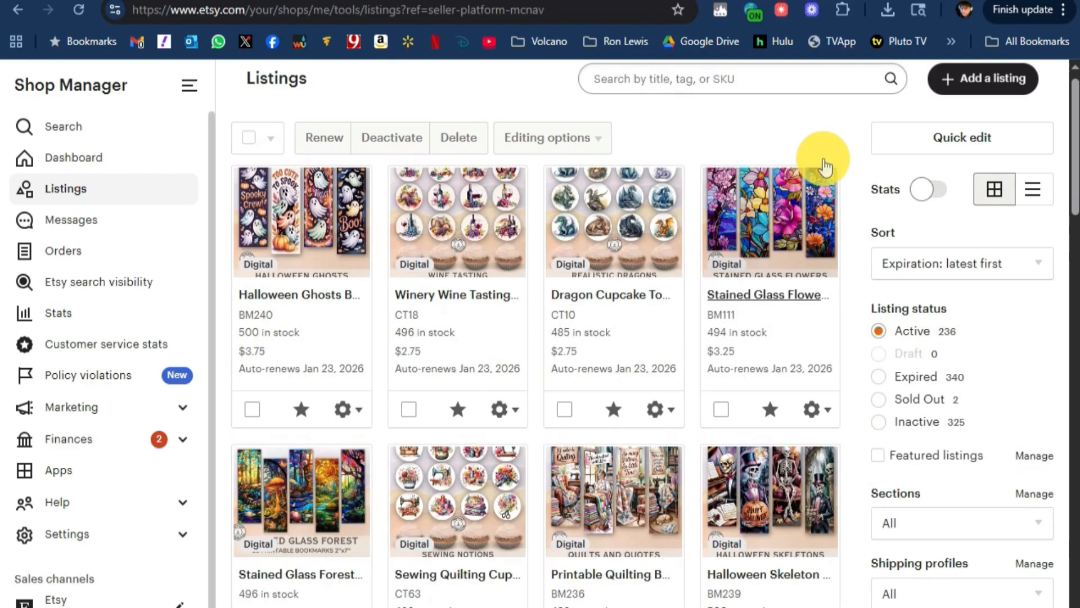
In the shop's overview of active listings, mark the Halloween Ghosts Bookmarks listing as featured
scroll(823, 163, "up", 1)
scroll(843, 232, "down", 1)
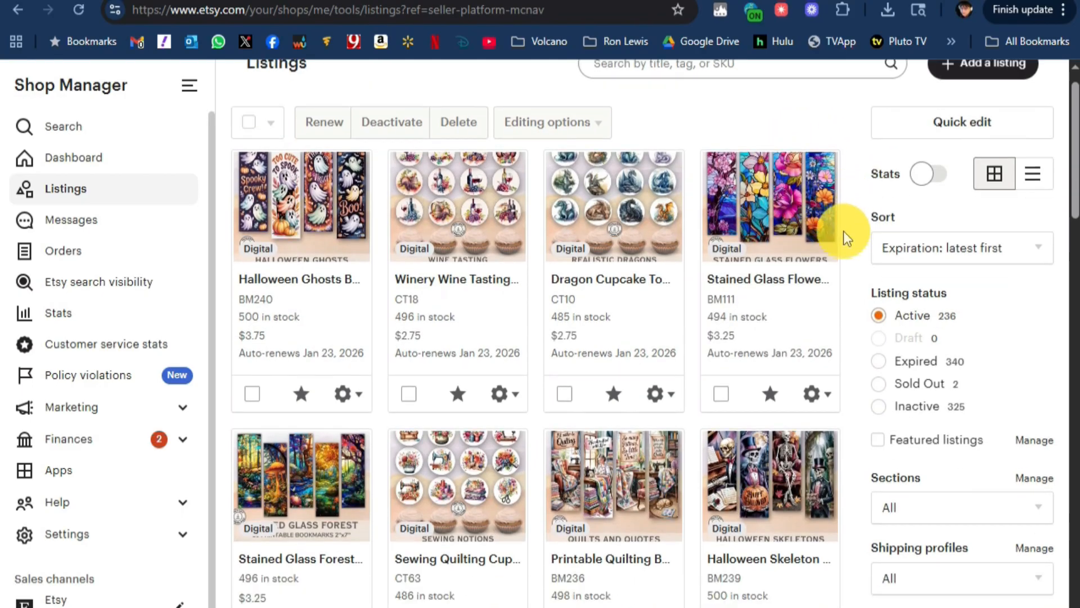
scroll(843, 231, "down", 1)
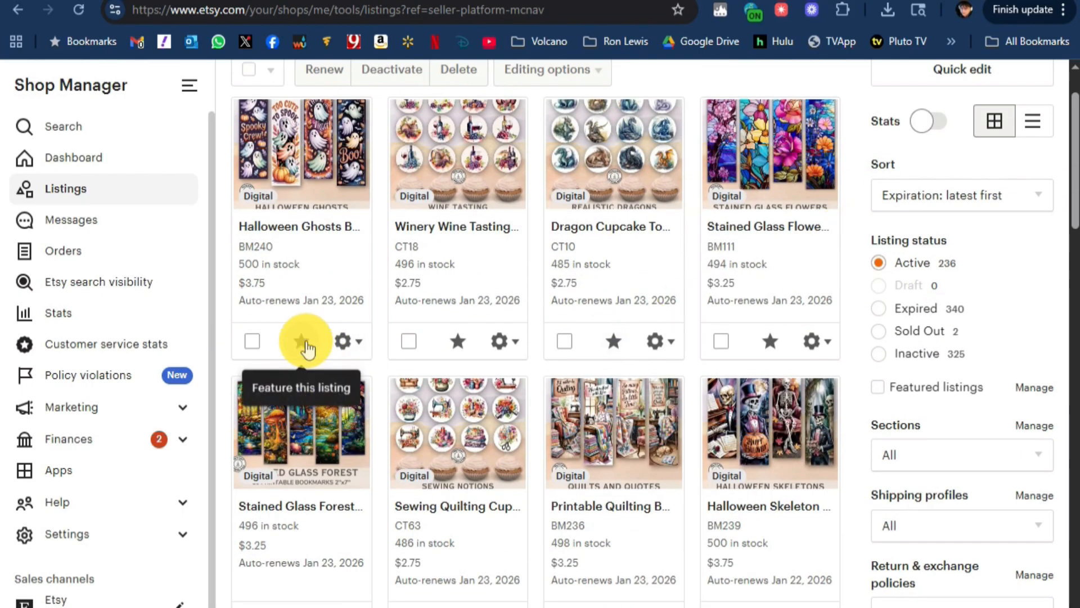
left_click(302, 341)
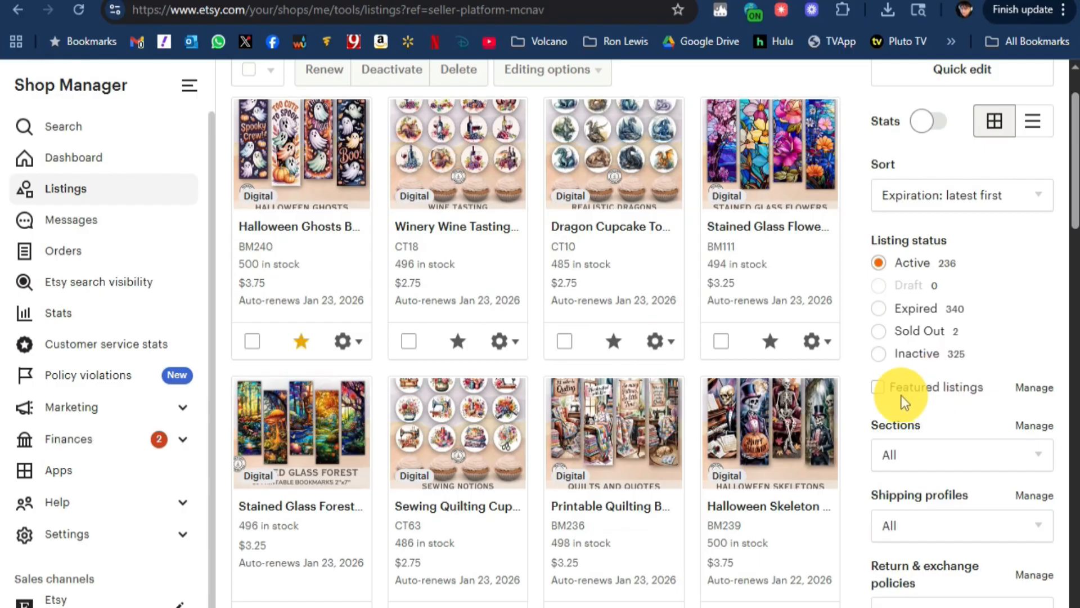
Filter the active listings to featured ones only and look over the items shown
left_click(878, 389)
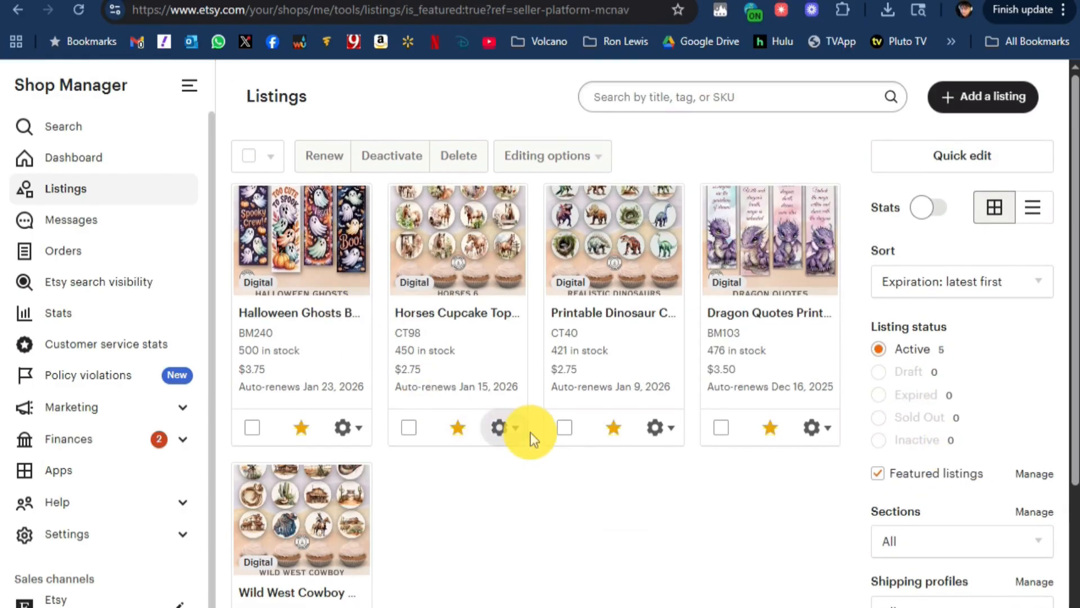
scroll(687, 488, "down", 1)
scroll(691, 485, "up", 1)
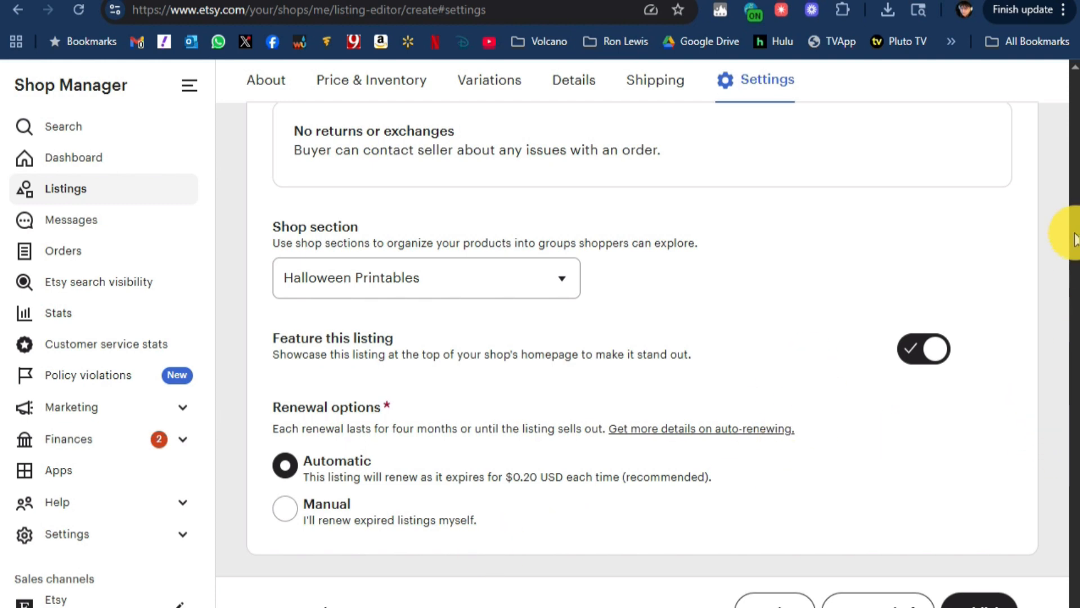
Review the new listing's publishing fee and auto-renewal notice, then cancel without publishing
scroll(1042, 265, "up", 6)
scroll(1038, 266, "up", 7)
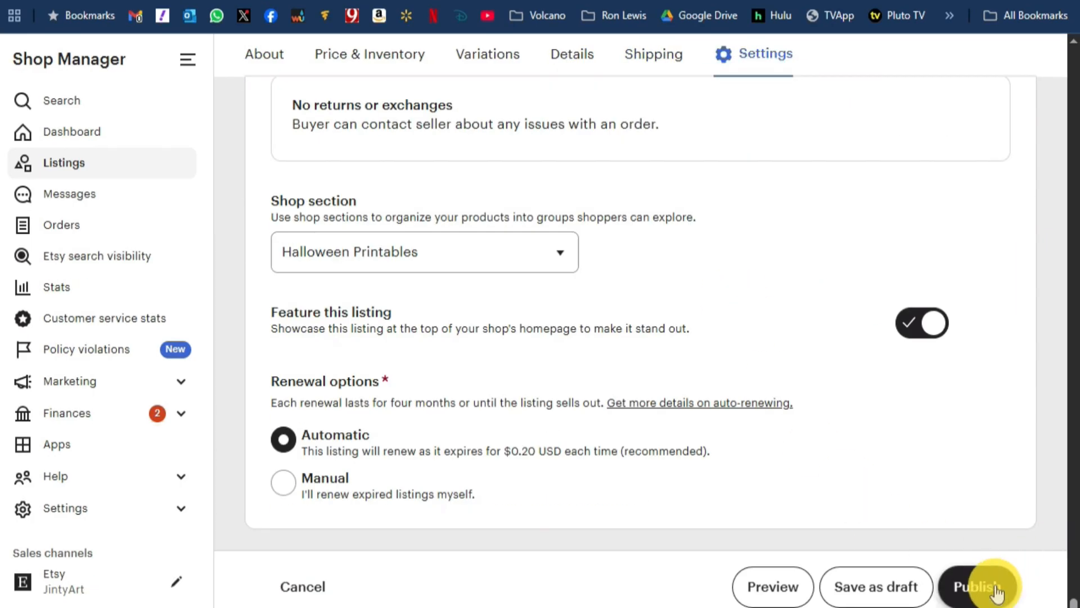
left_click(978, 587)
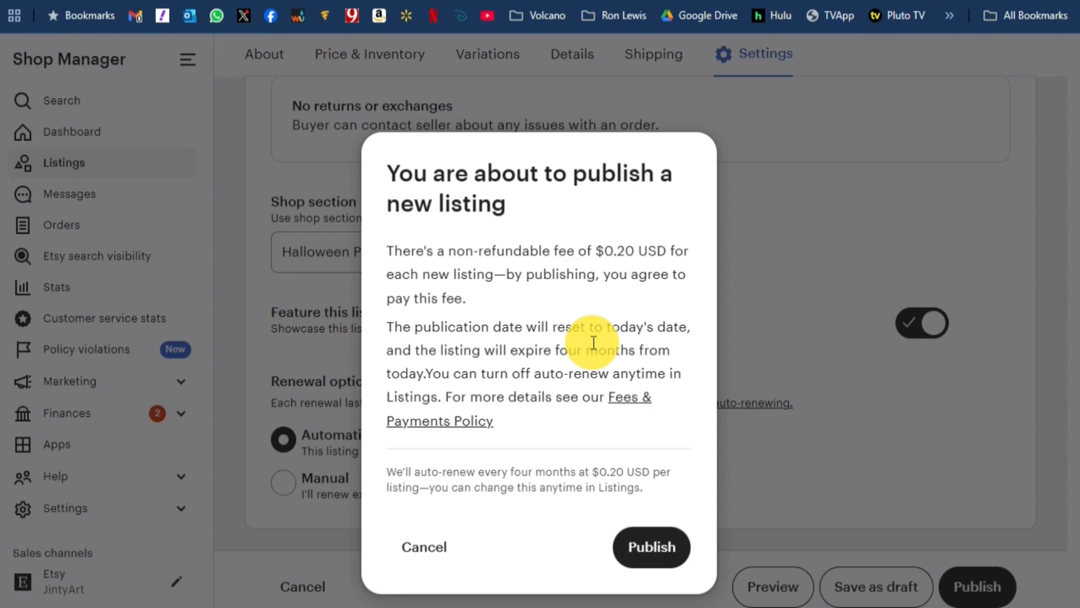
left_click(427, 547)
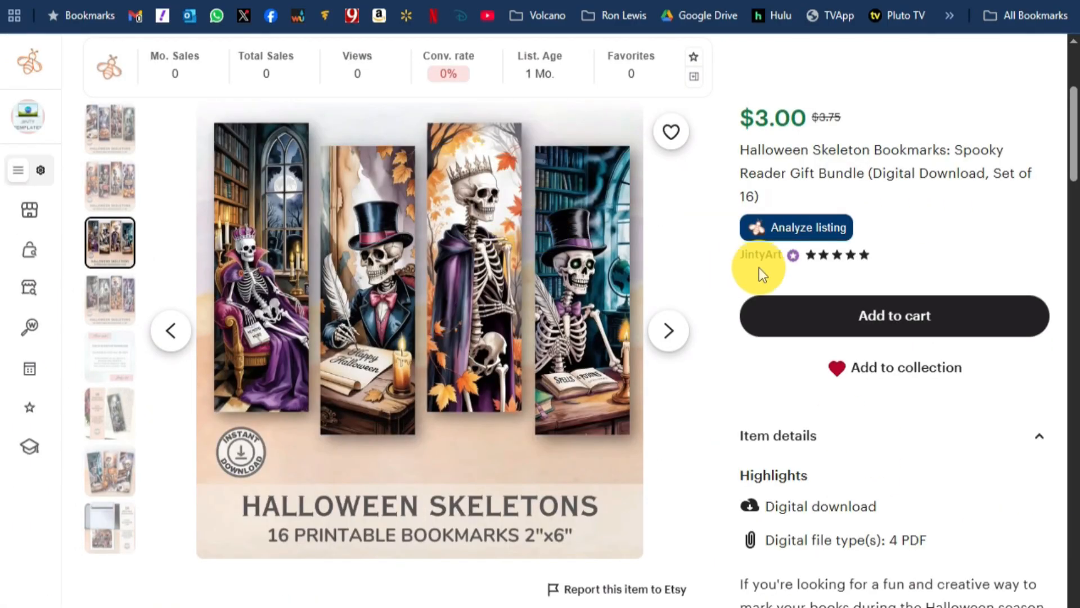
From the shop's active listings, make a copy of the Halloween Ghosts Bookmarks listing
left_click(961, 221)
scroll(956, 236, "down", 4)
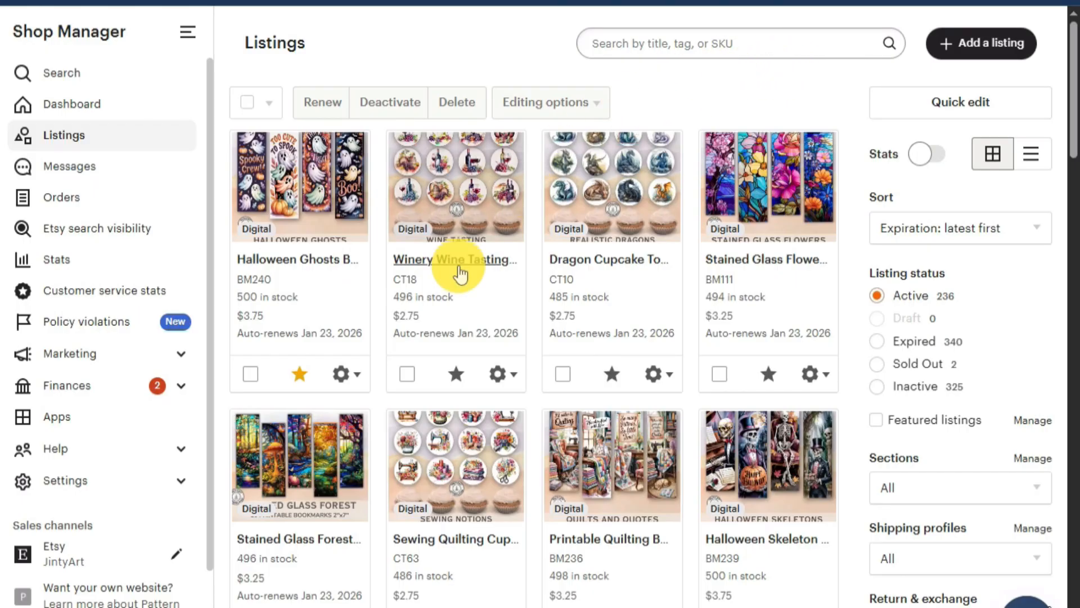
left_click(354, 373)
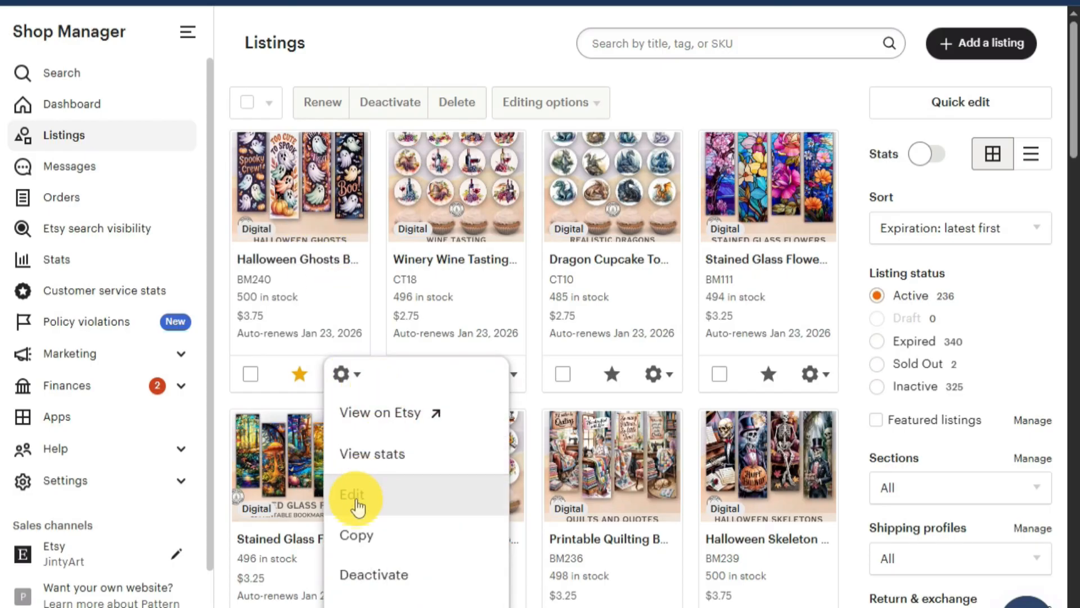
left_click(357, 539)
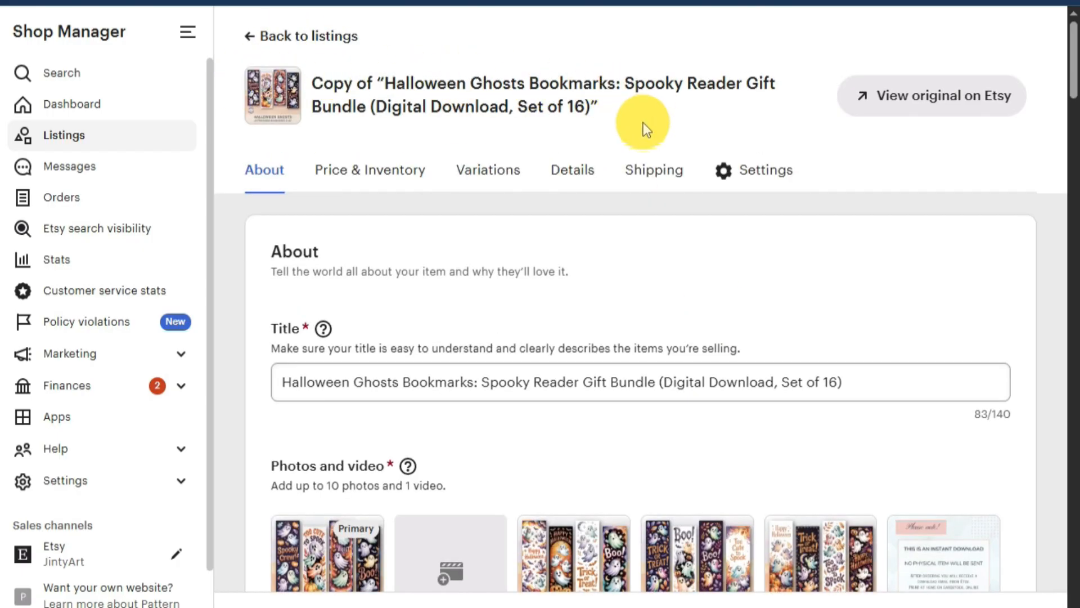
In the copied listing's title, replace the word "Ghosts" with "Cats"
scroll(636, 118, "down", 3)
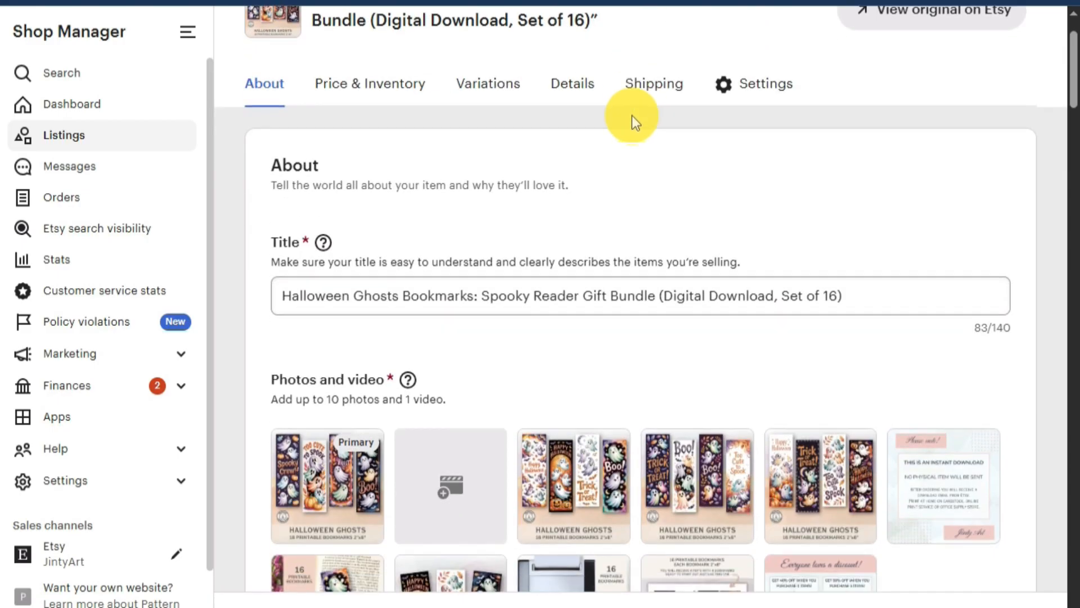
left_click_drag(354, 209, 404, 209)
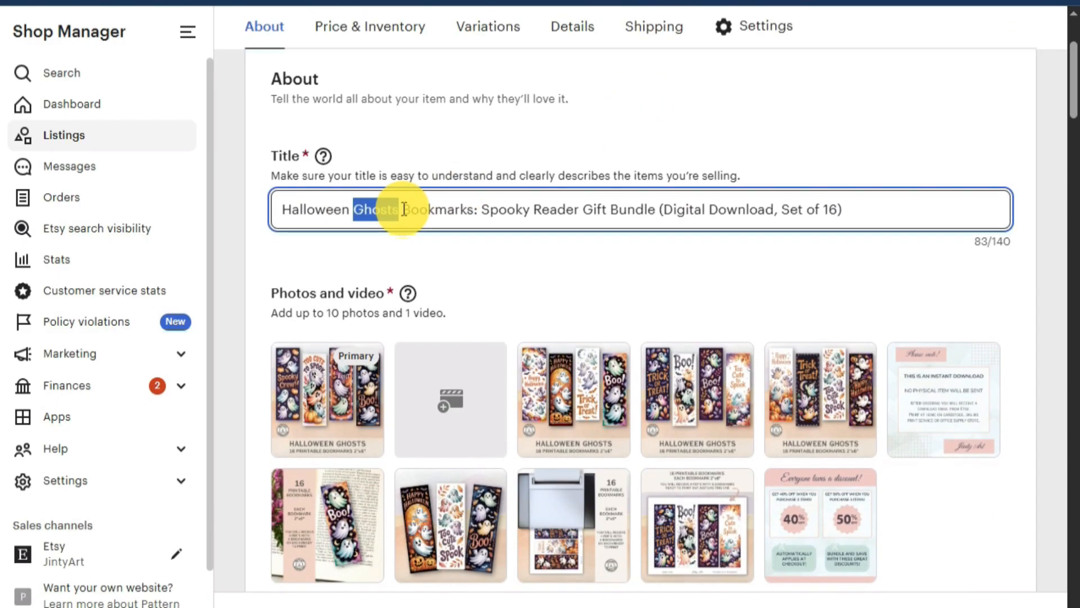
type("Cats")
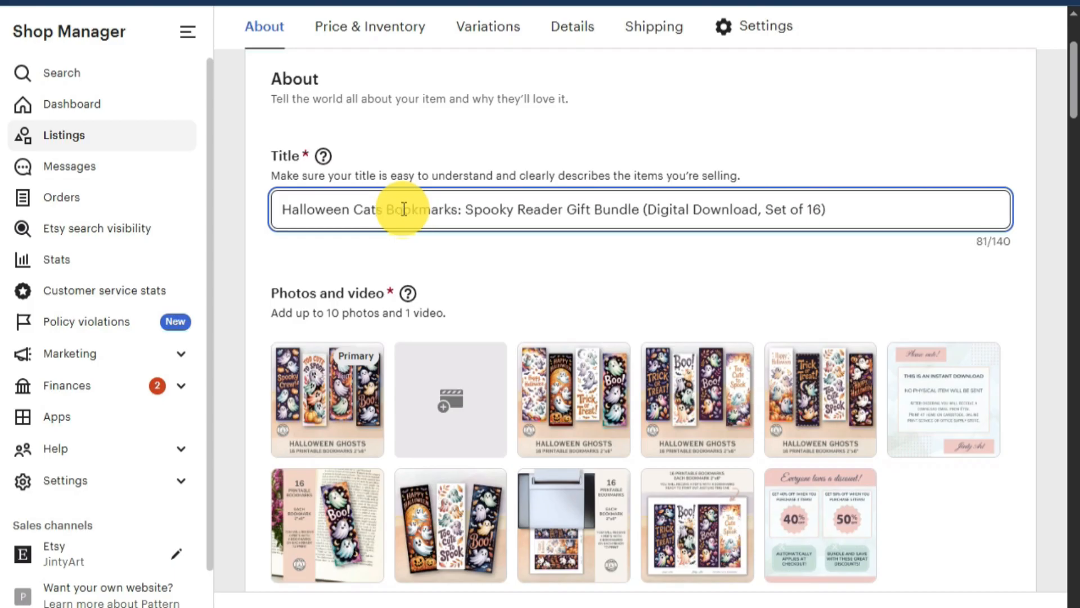
Delete all ten Halloween Ghosts photos from the copied listing
scroll(407, 239, "down", 3)
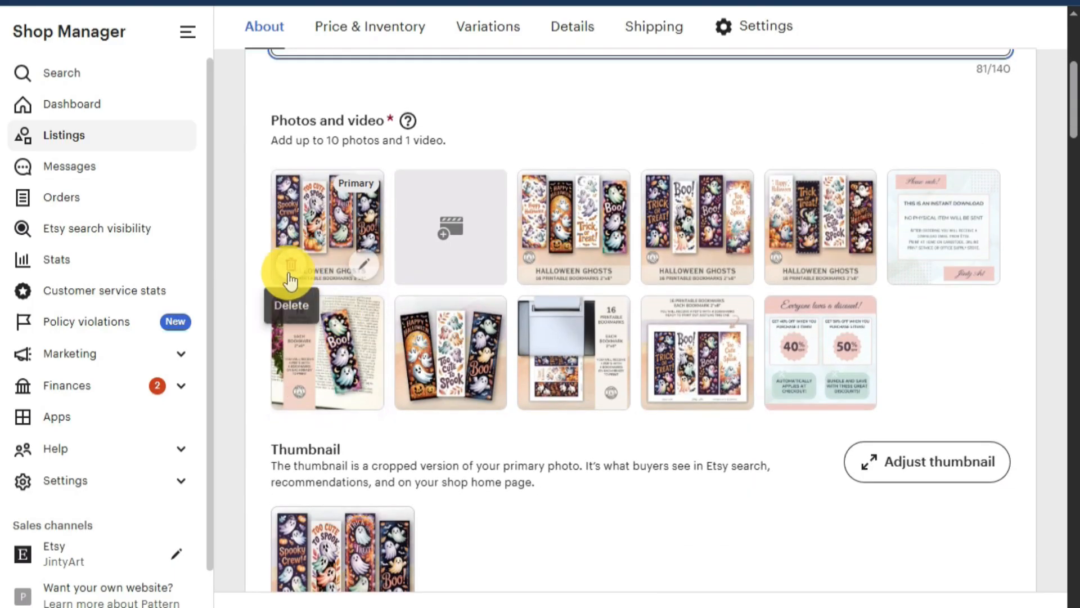
left_click(291, 277)
left_click(292, 275)
left_click(292, 273)
left_click(292, 273)
left_click(292, 273)
left_click(292, 273)
left_click(292, 273)
left_click(292, 273)
left_click(292, 274)
left_click(292, 270)
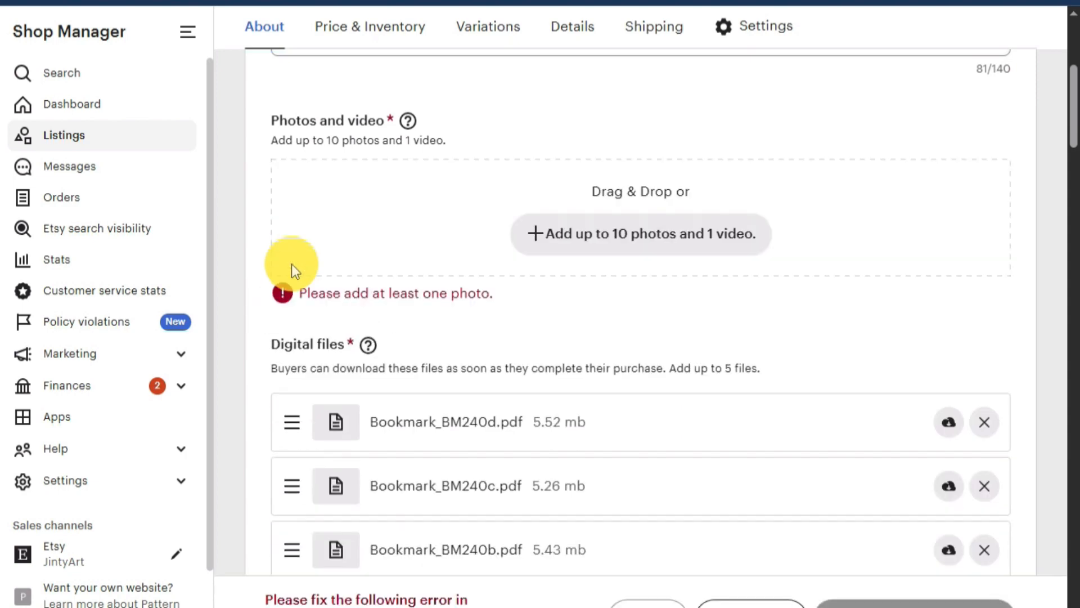
Upload all the images from the MOCKUP BM237 folder as the listing's photos
left_click(570, 240)
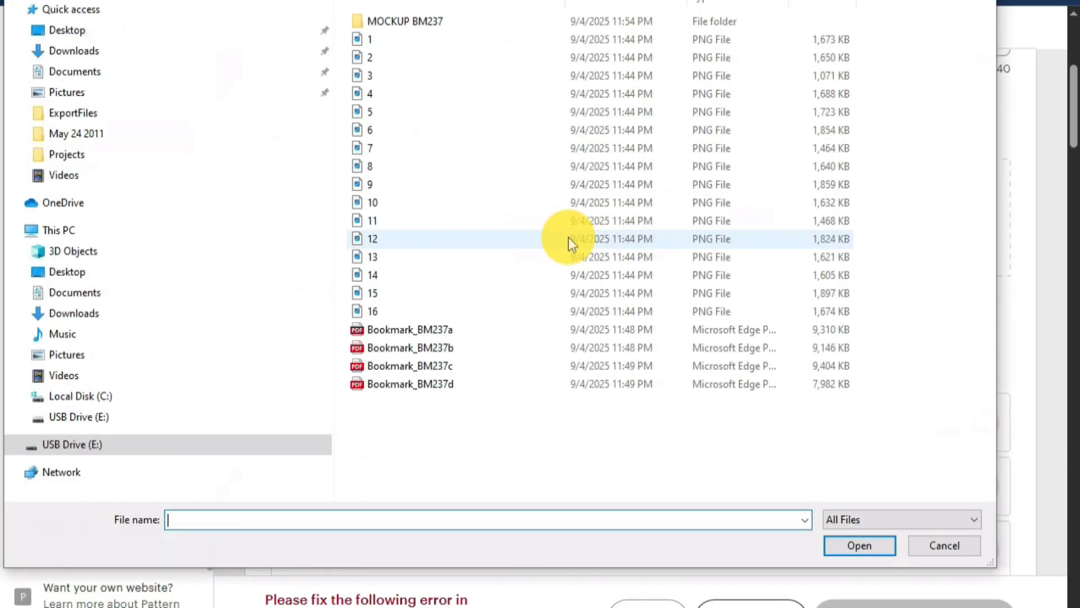
double_click(433, 22)
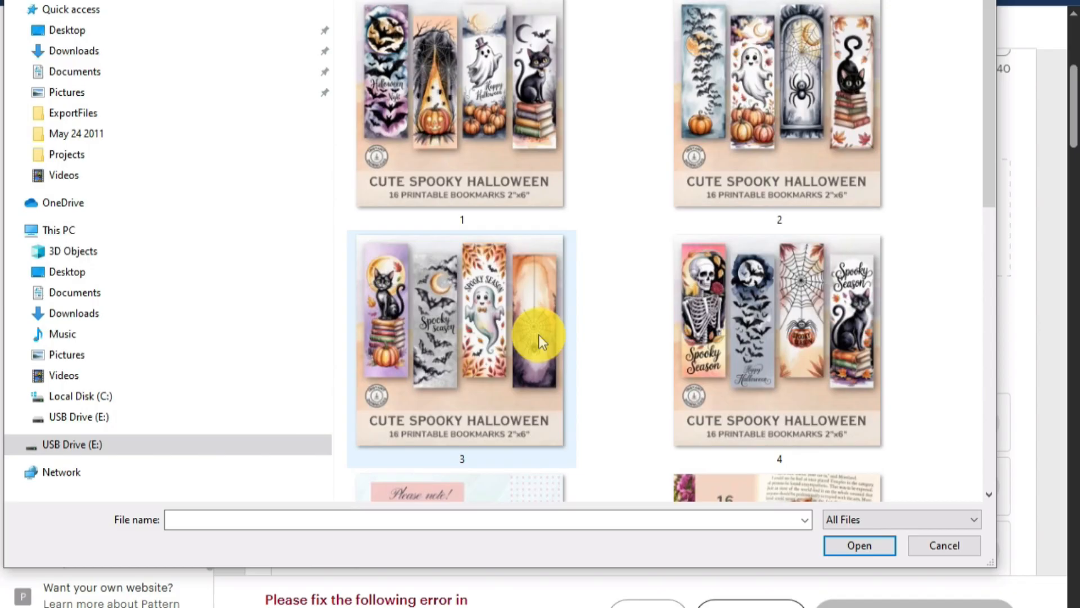
key("ctrl+a")
left_click(860, 544)
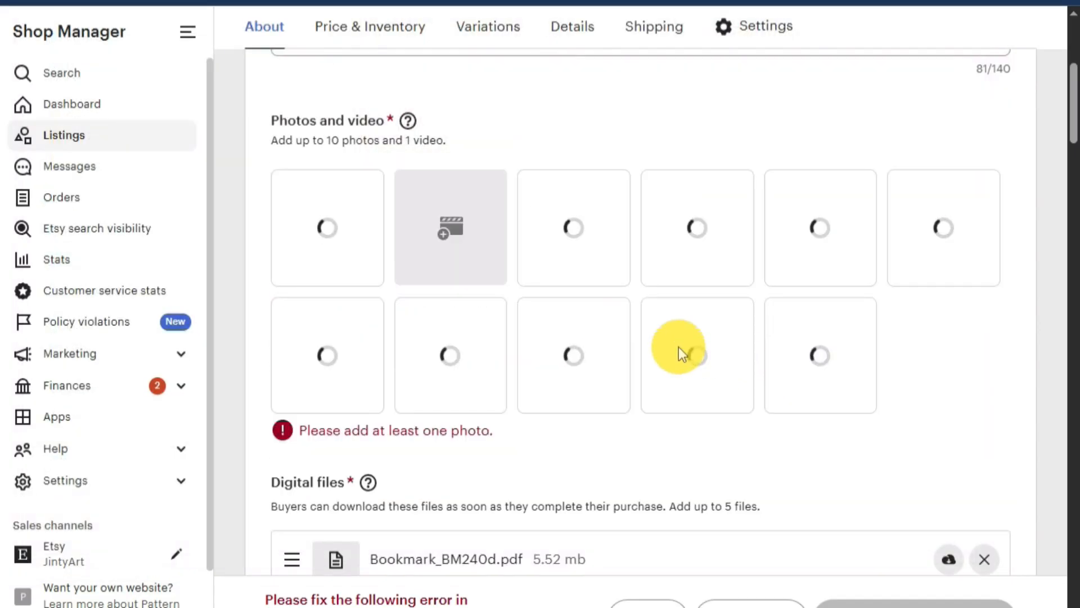
Remove all the BM240 bookmark PDFs from the listing's digital files
scroll(594, 163, "down", 5)
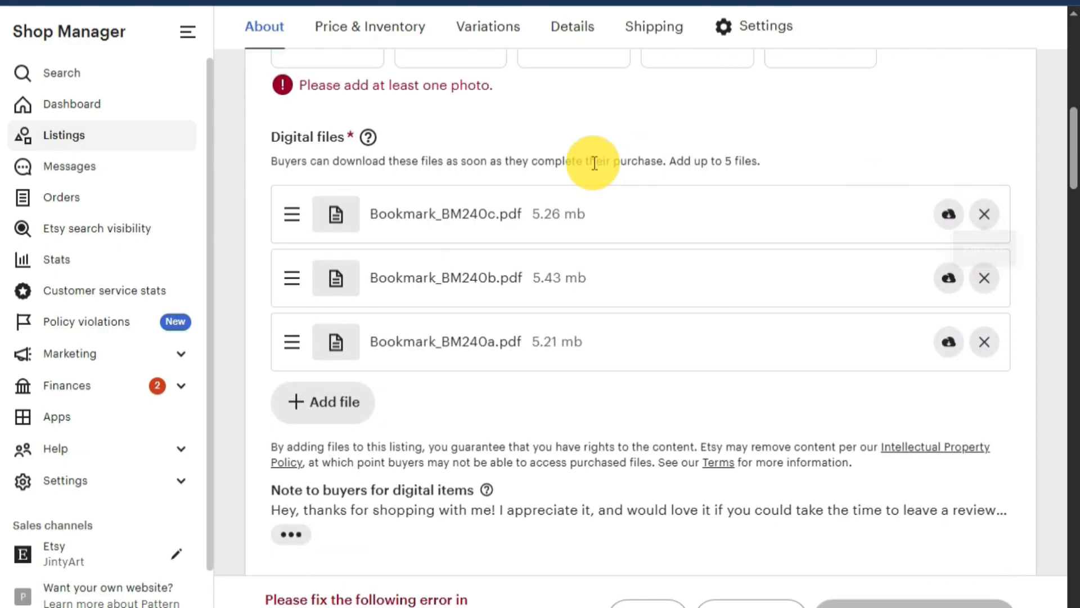
left_click(983, 215)
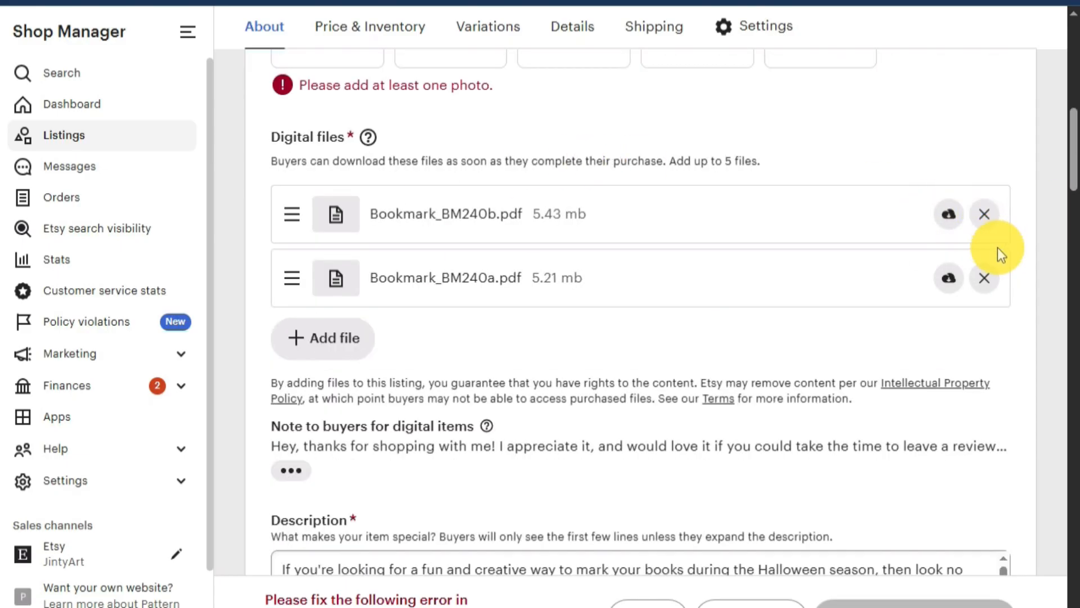
left_click(984, 214)
left_click(984, 214)
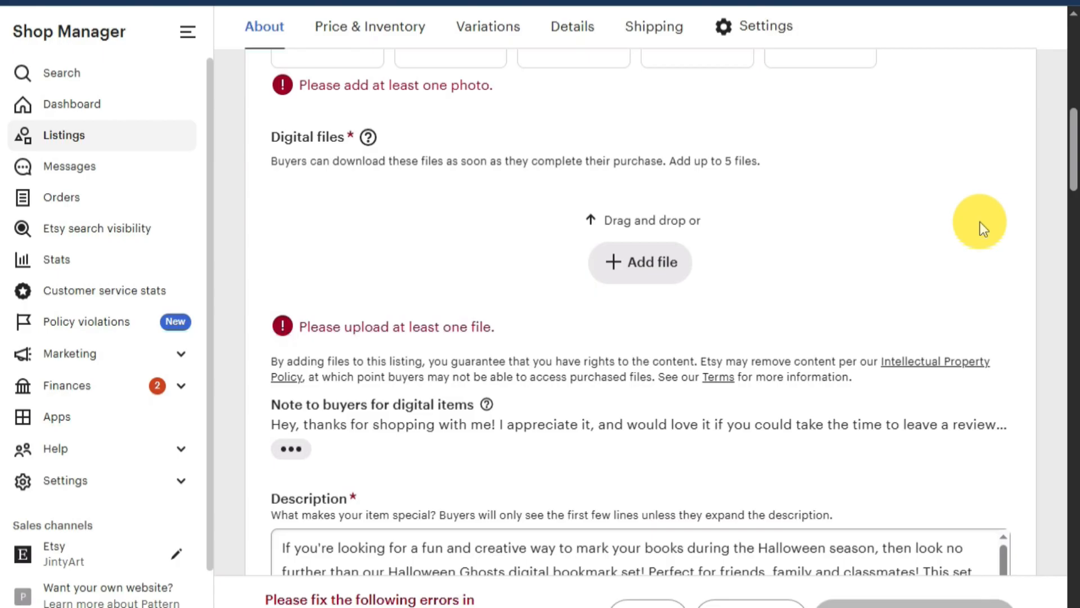
Upload the four PDFs Bookmark_BM237a through Bookmark_BM237d as the listing's digital files
scroll(562, 215, "up", 1)
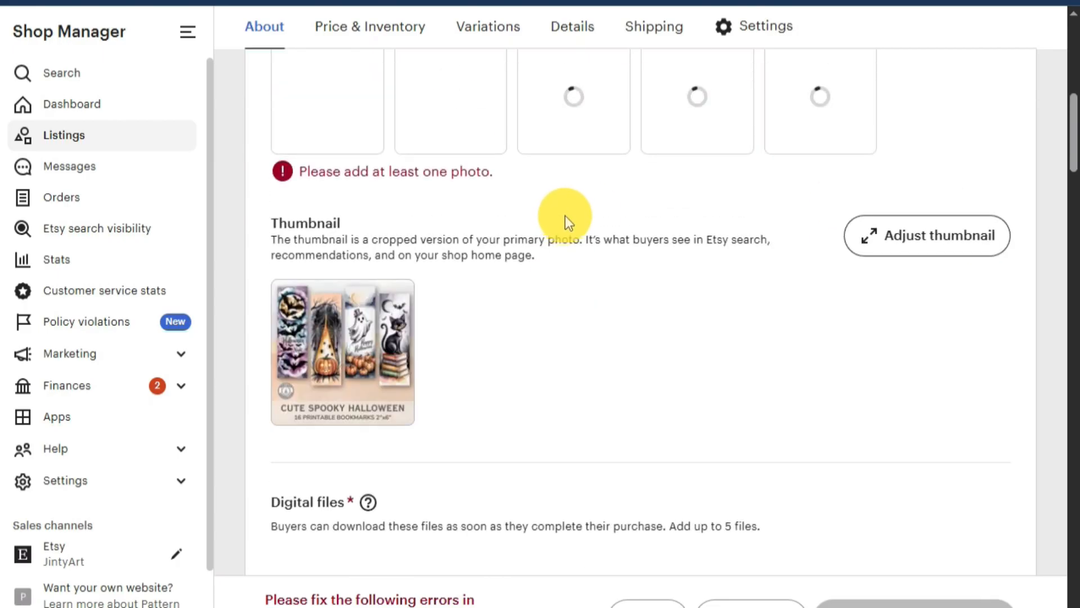
scroll(565, 215, "down", 3)
left_click(643, 367)
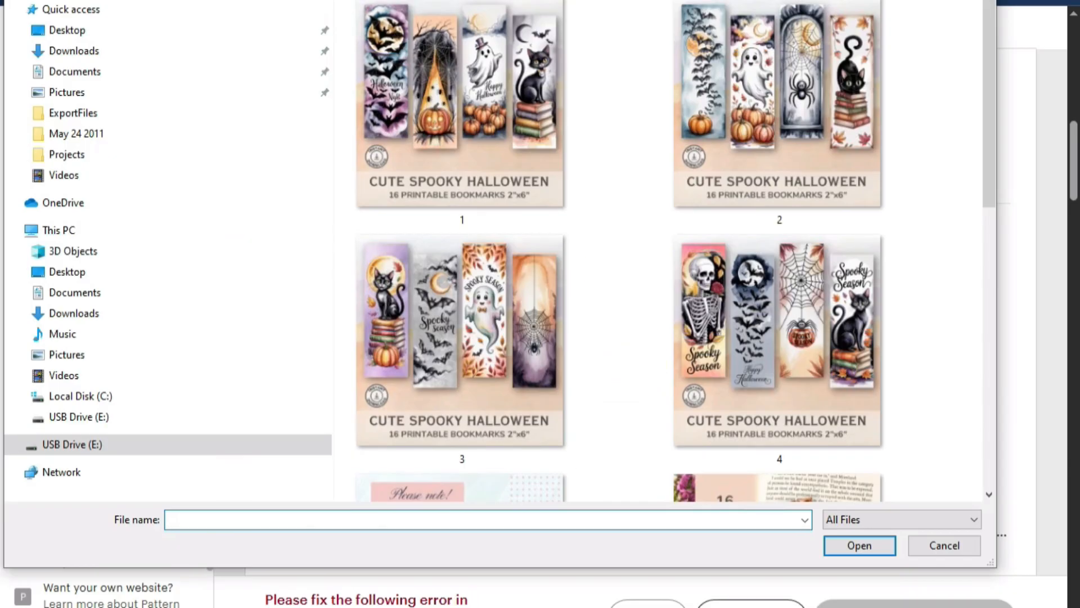
key("alt+Up")
left_click(441, 329)
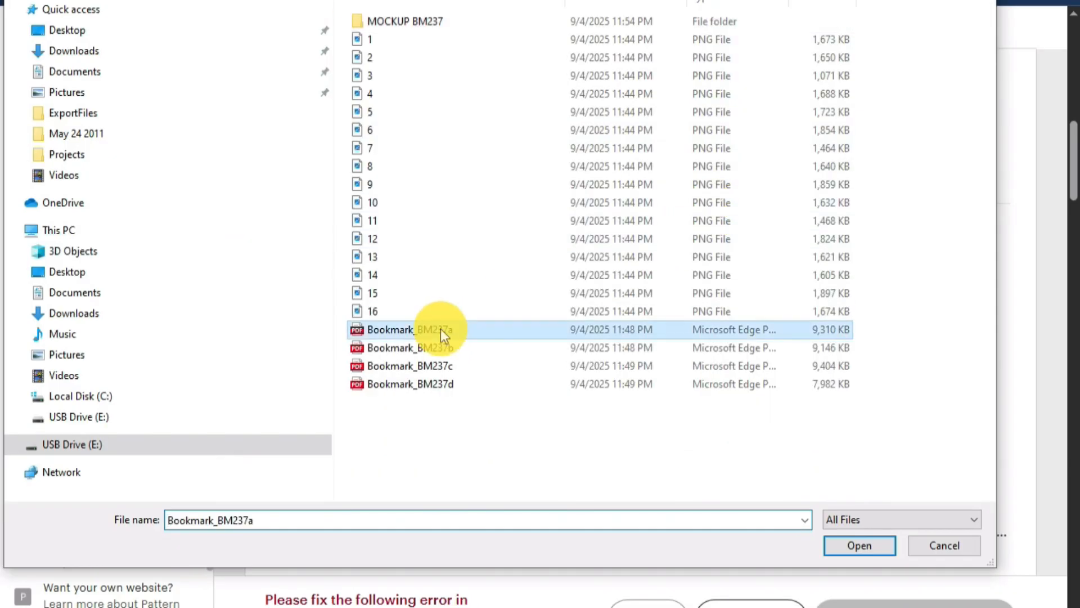
left_click(452, 385, "shift")
left_click(862, 547)
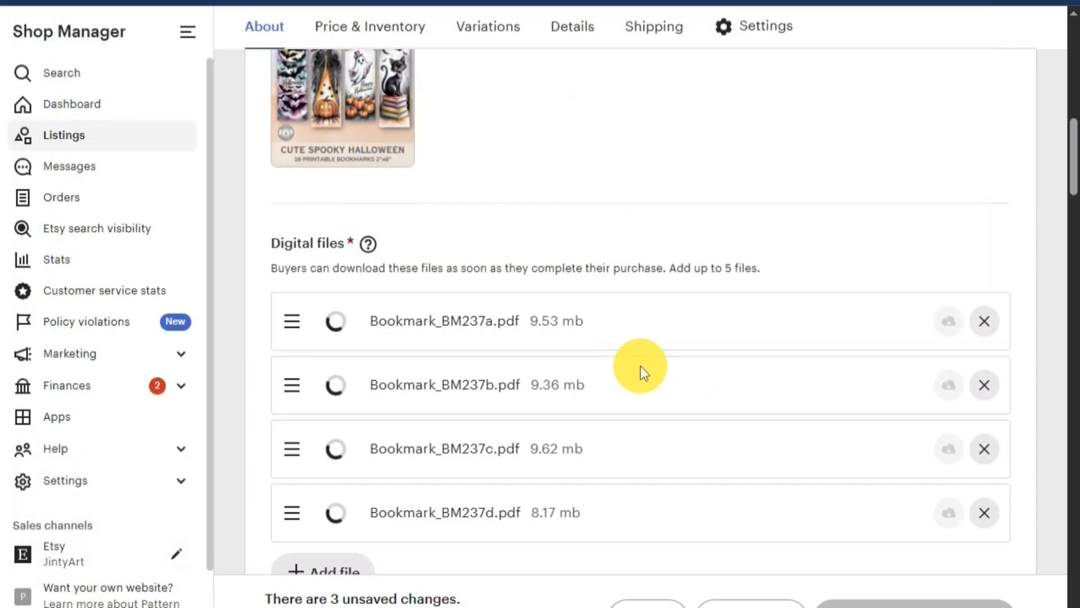
In the description's opening paragraph, change "Halloween Ghosts" to "Halloween Cats"
scroll(623, 372, "down", 5)
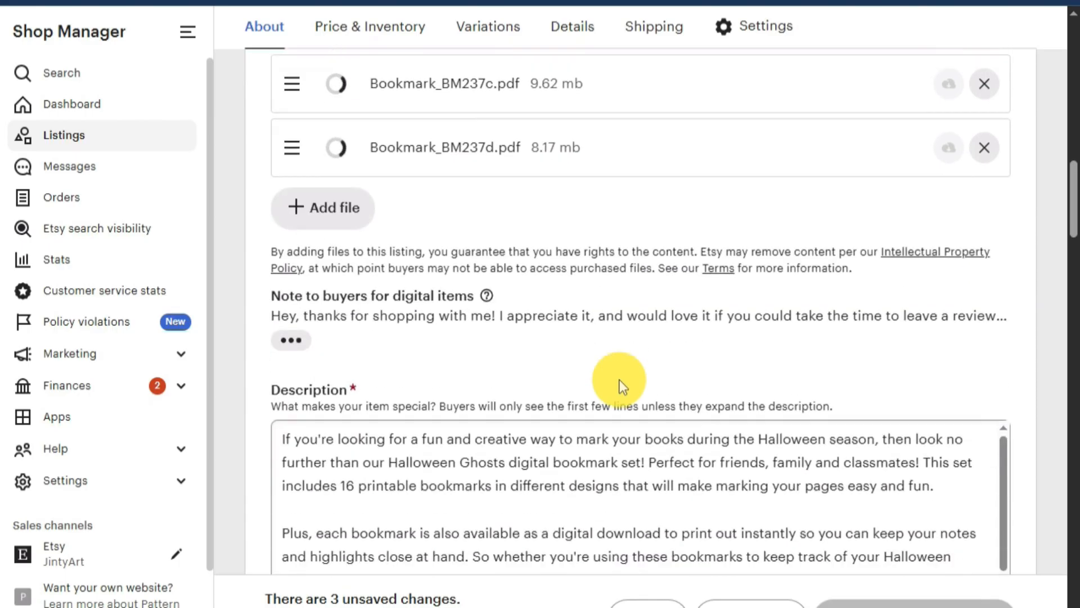
scroll(619, 379, "down", 4)
left_click(543, 260)
left_click(478, 223)
left_click_drag(461, 224, 502, 224)
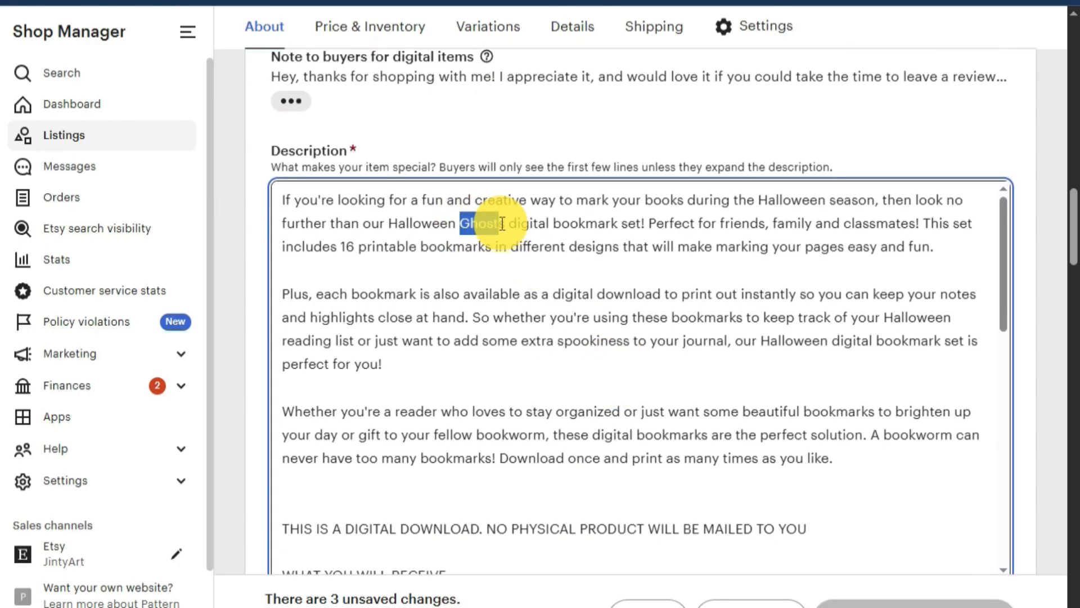
type("Cat")
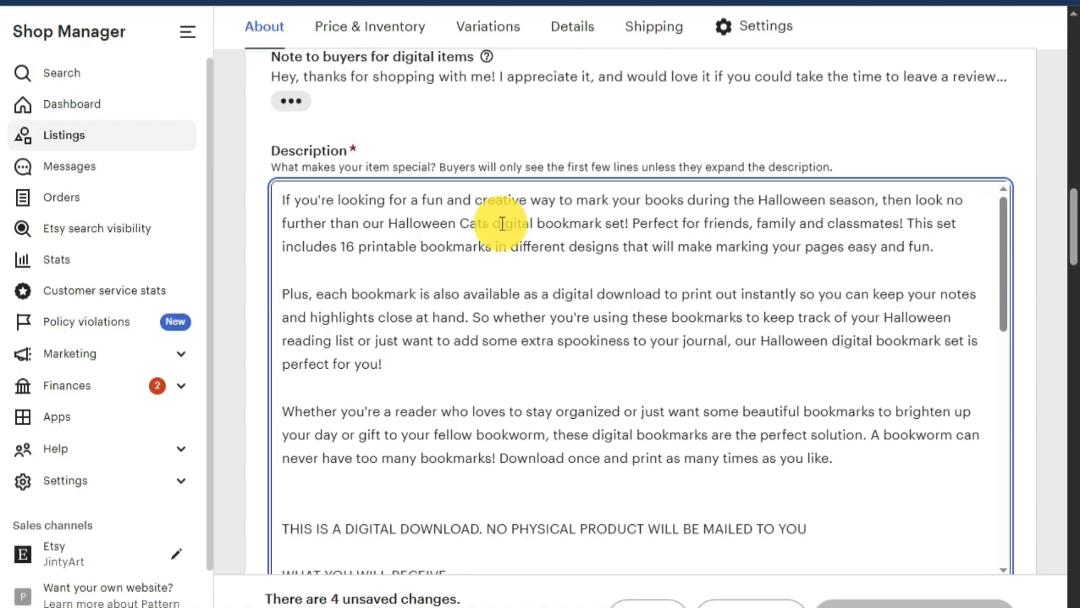
Check the rest of the description, the price and the quantity, and set the SKU to BM241
scroll(465, 289, "down", 2)
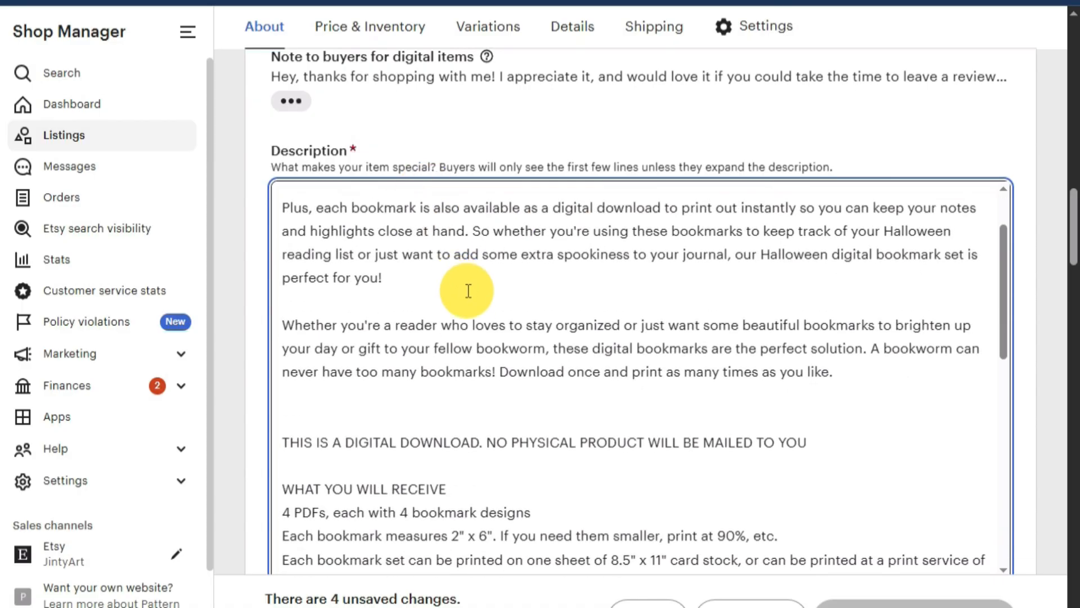
scroll(475, 294, "down", 10)
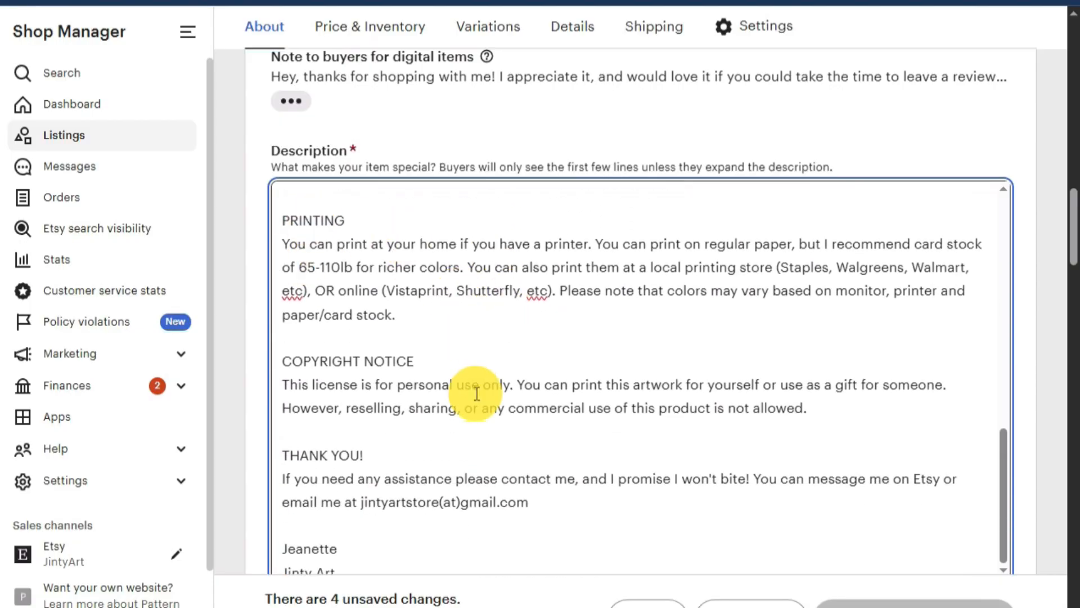
scroll(475, 391, "down", 2)
scroll(478, 392, "down", 9)
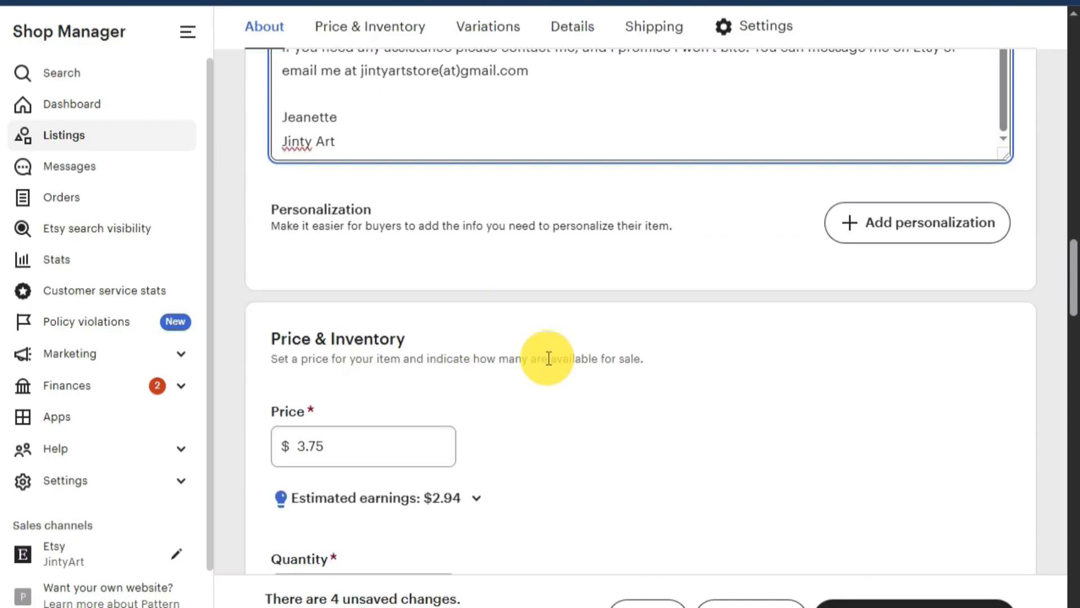
scroll(546, 349, "down", 2)
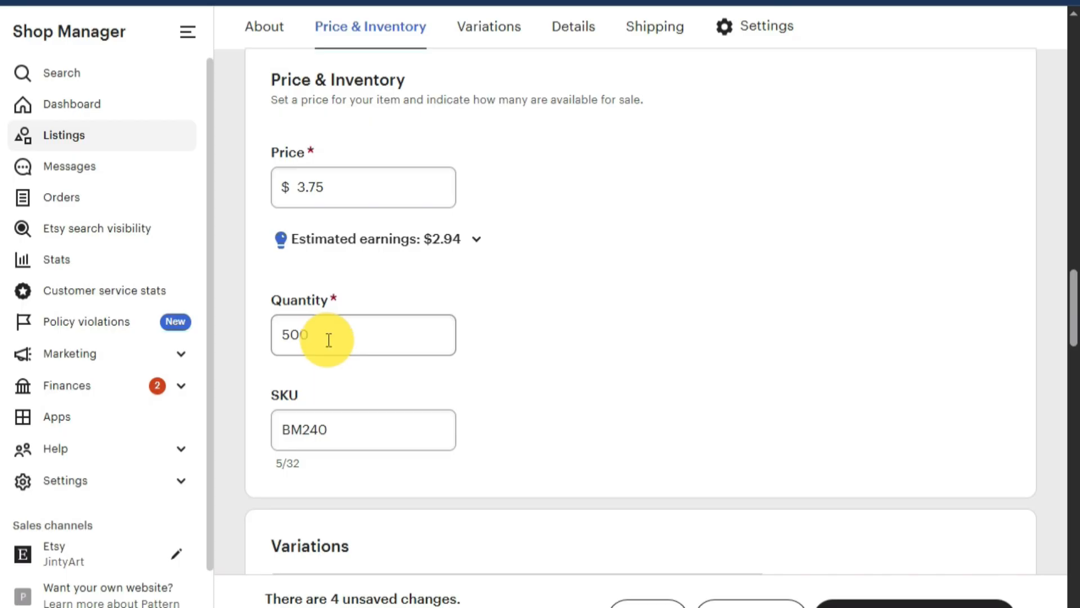
scroll(329, 340, "down", 2)
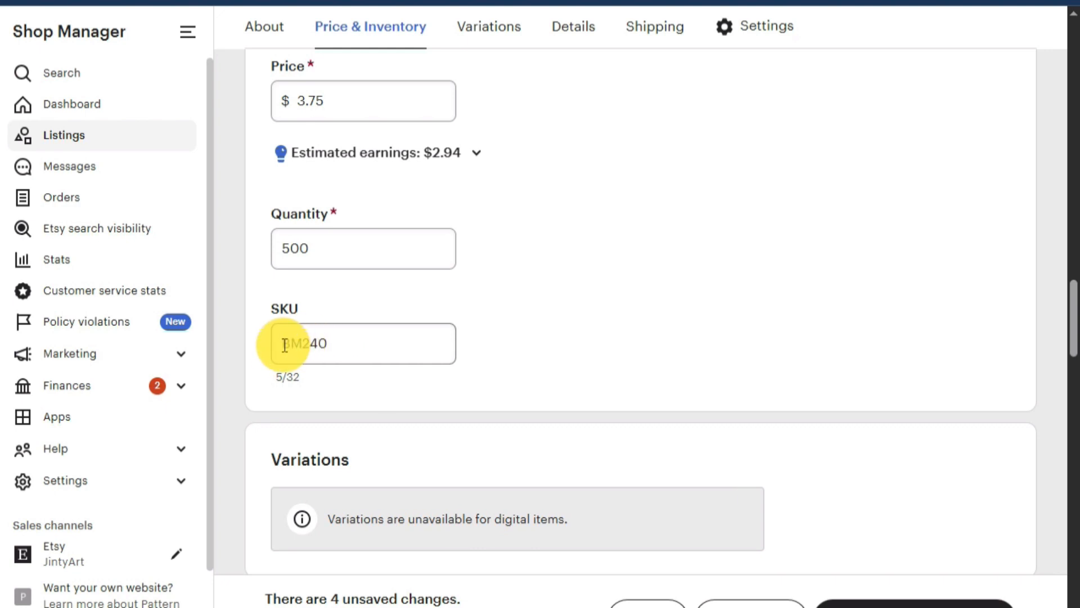
left_click(367, 345)
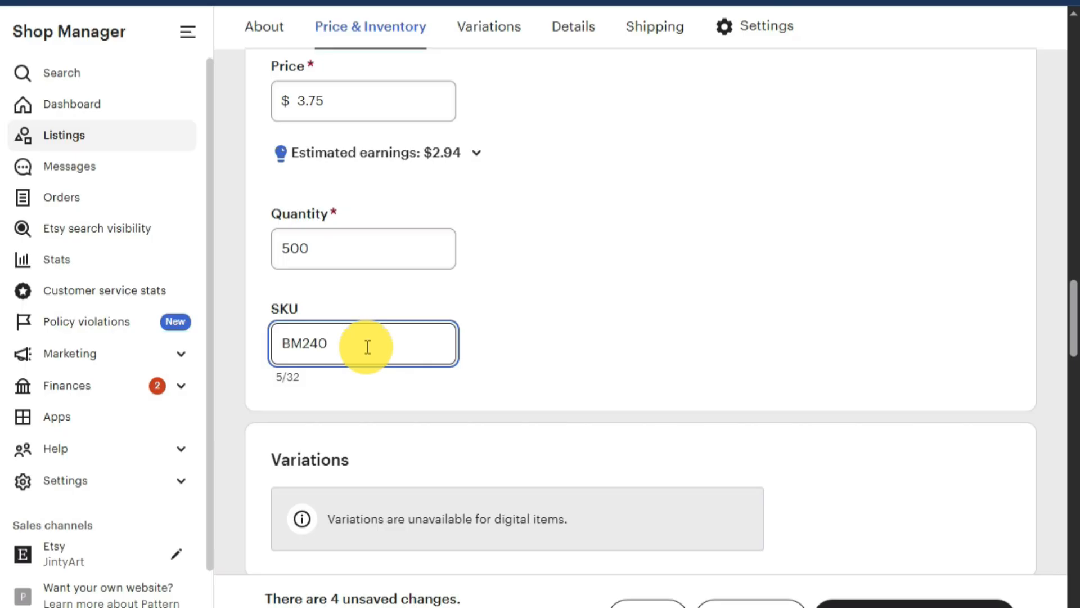
key("shift+Left")
type("1")
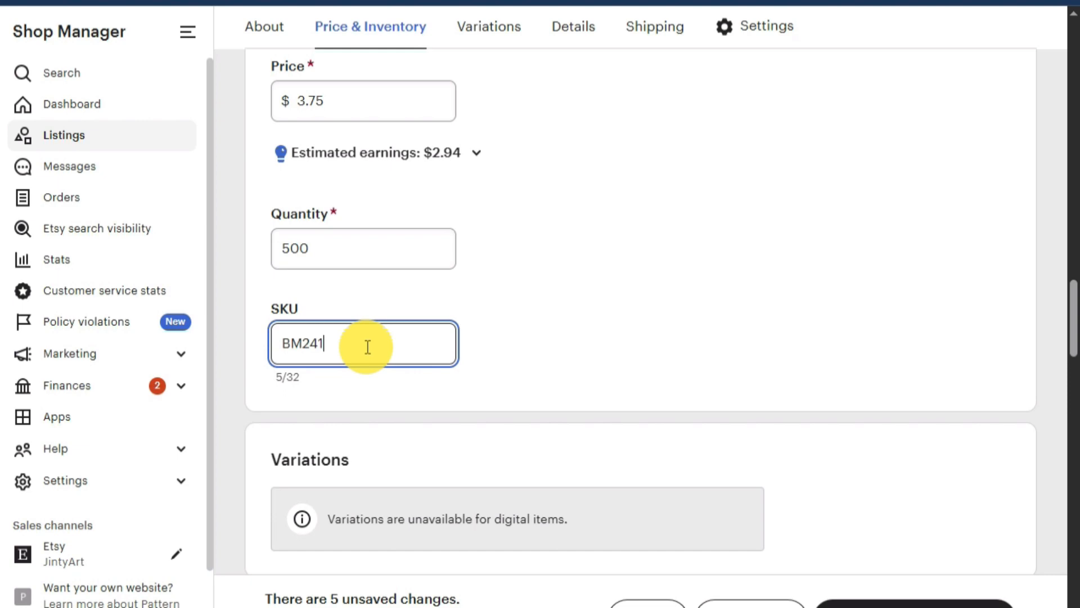
Review the copied listing's uploaded digital files alongside the contents of the Bookmark 237 Halloween folder
scroll(391, 319, "up", 10)
scroll(497, 276, "up", 5)
scroll(873, 95, "up", 8)
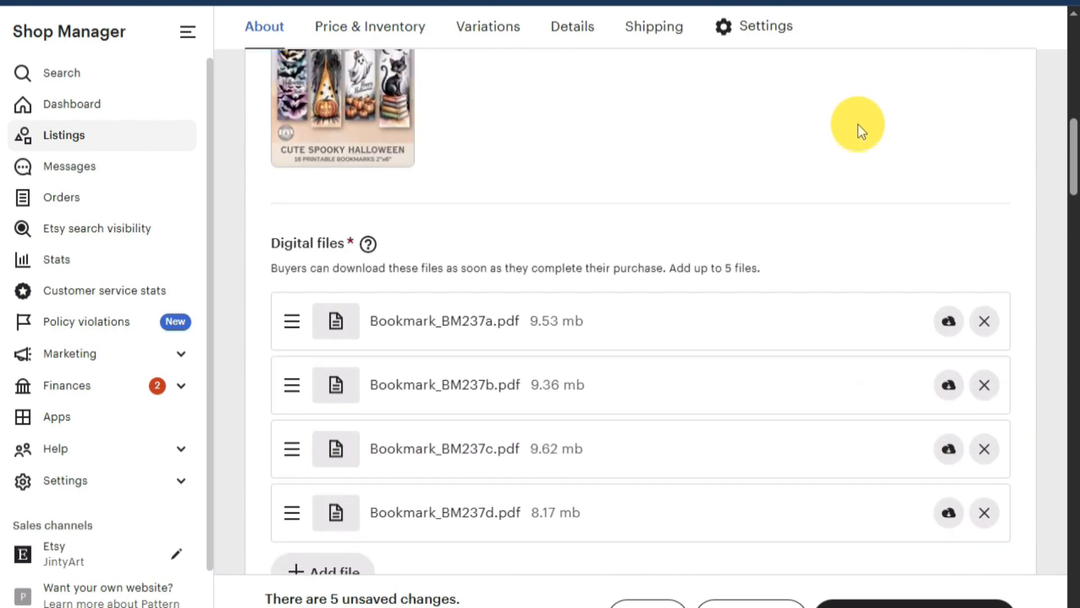
scroll(858, 124, "down", 3)
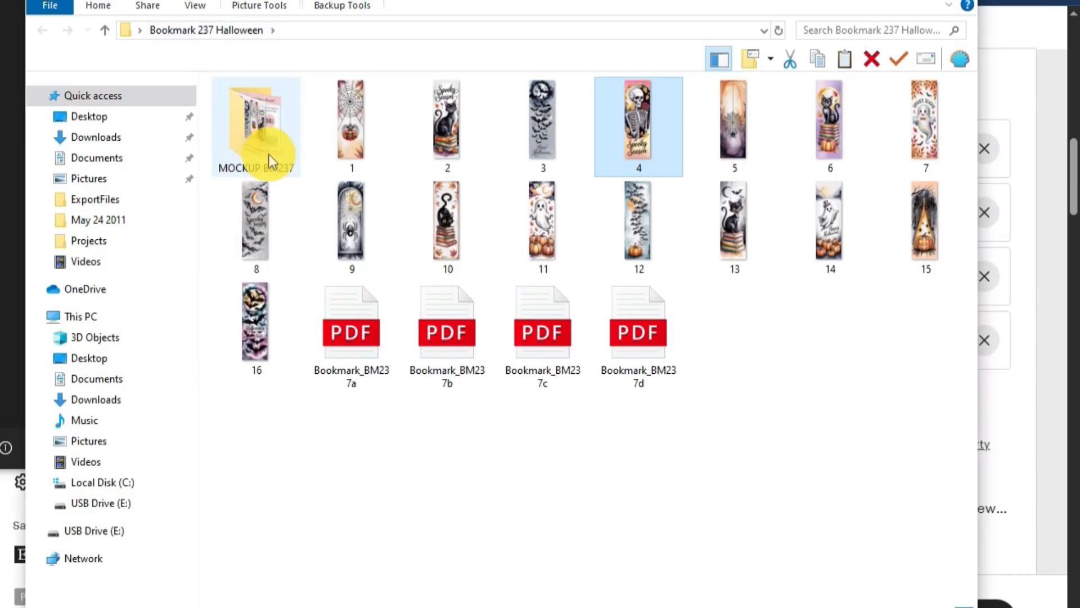
Check the contents of the MOCKUP BM237 folder and return to the Bookmark 237 Halloween folder
double_click(251, 124)
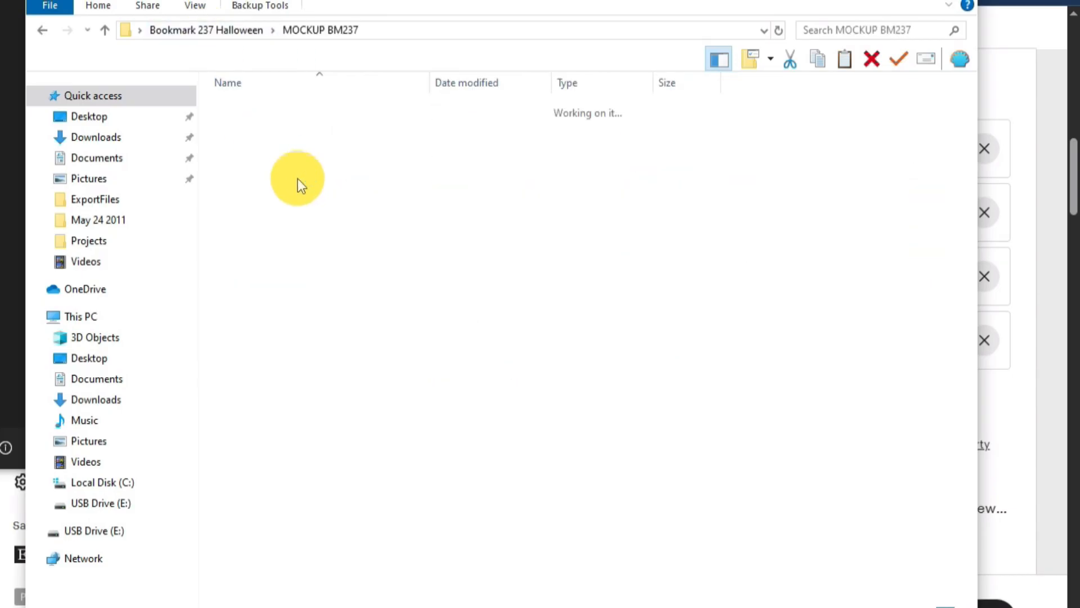
left_click(244, 31)
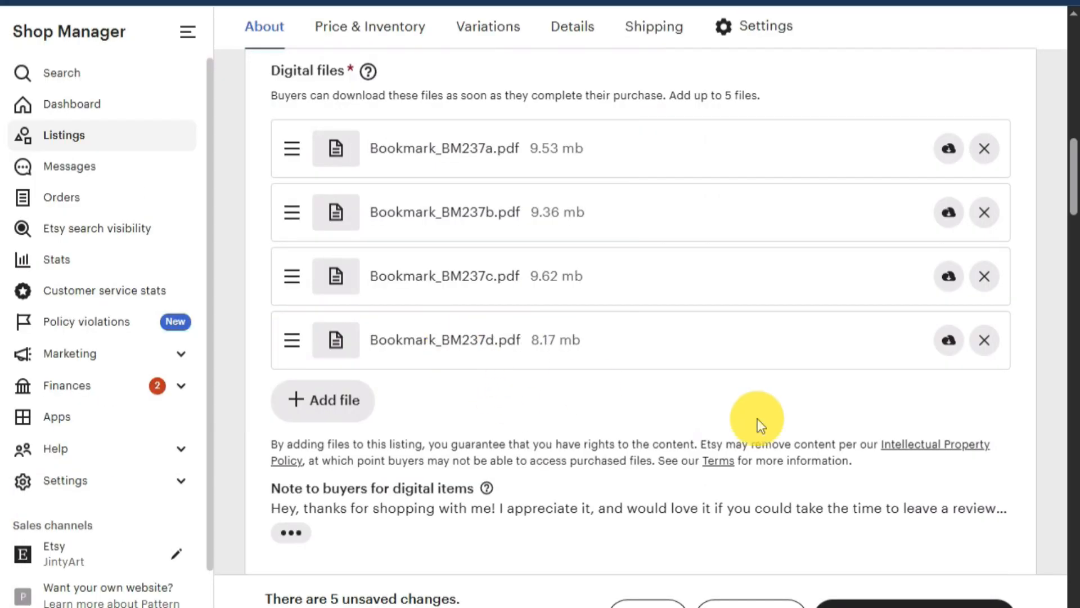
Review the copied listing's price, SKU, category, attributes, tags, materials, shop section and renewal options through to the end of the form
scroll(757, 419, "down", 3)
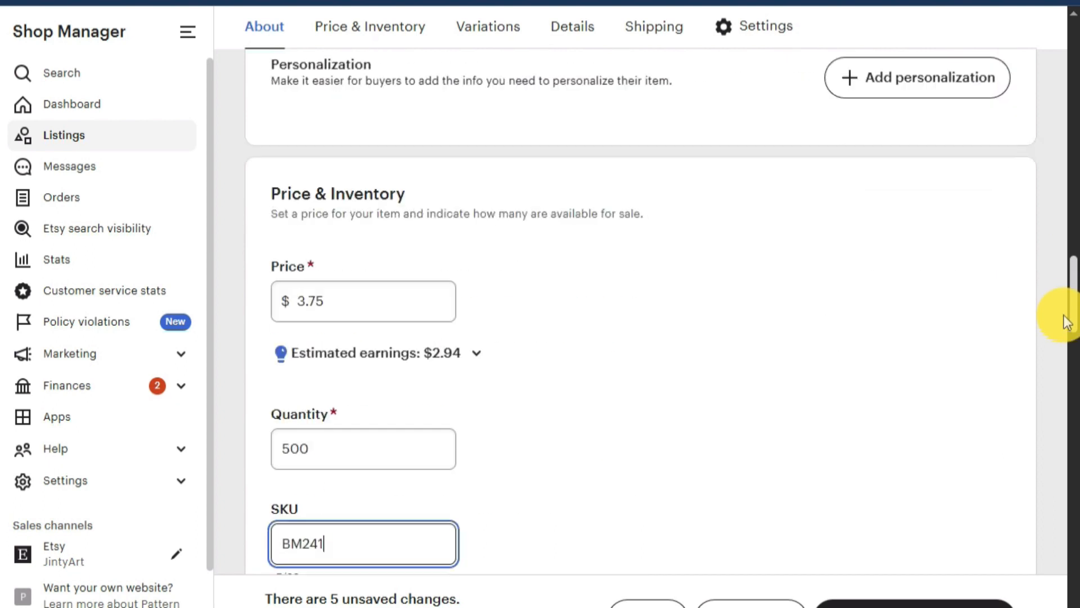
scroll(1065, 321, "down", 10)
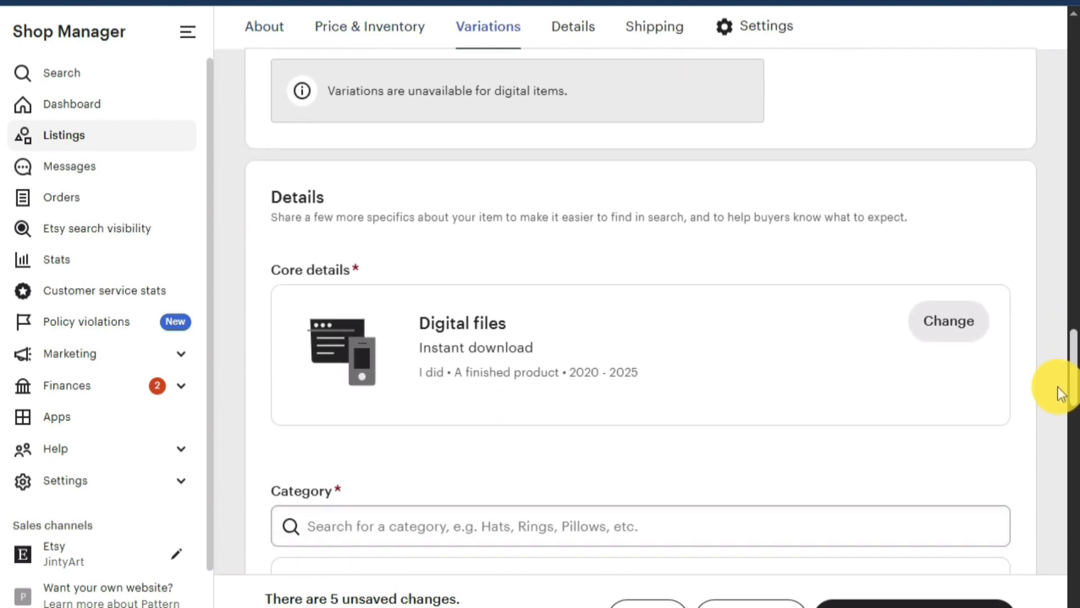
scroll(1061, 393, "down", 10)
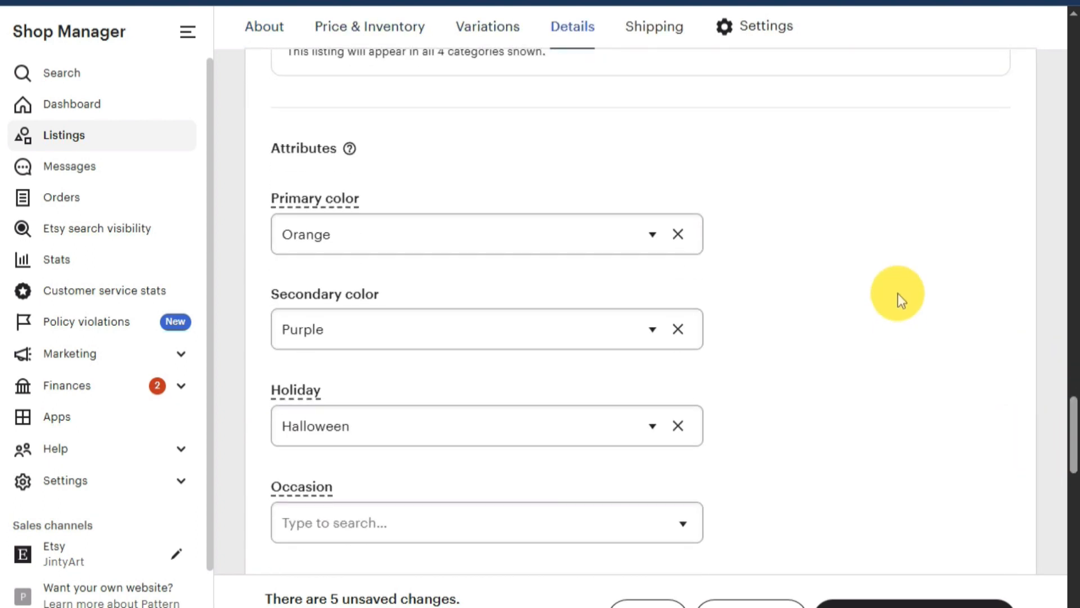
scroll(873, 289, "down", 3)
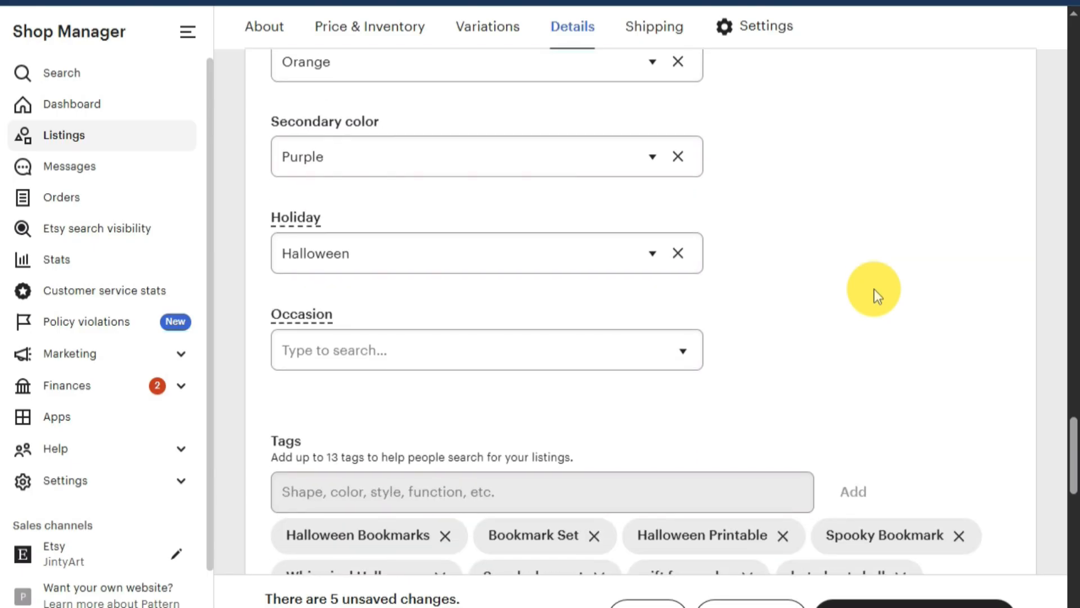
scroll(873, 289, "down", 3)
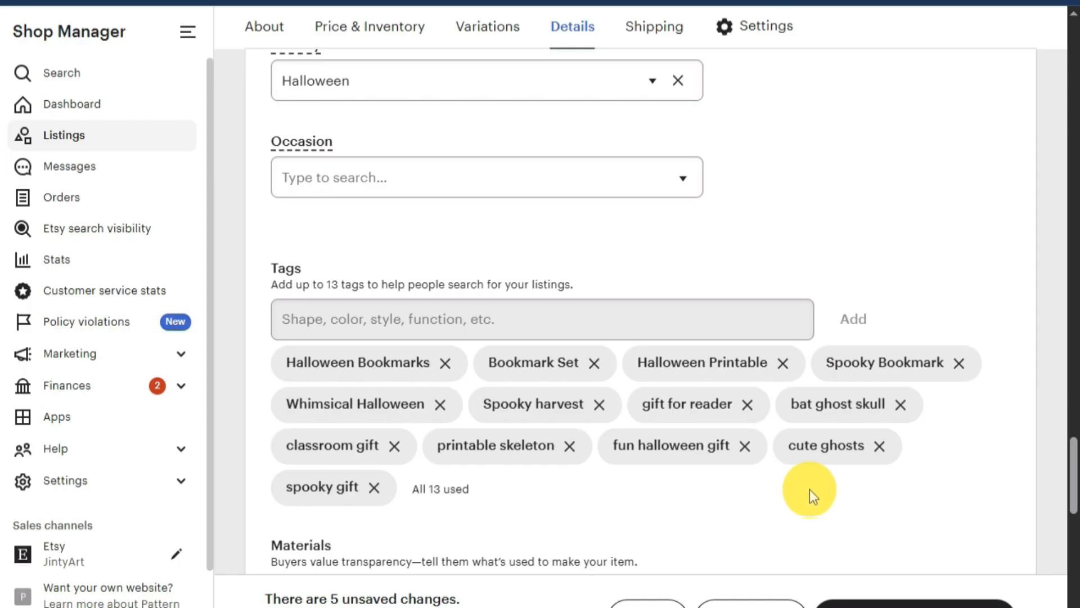
scroll(810, 490, "down", 5)
scroll(652, 422, "down", 10)
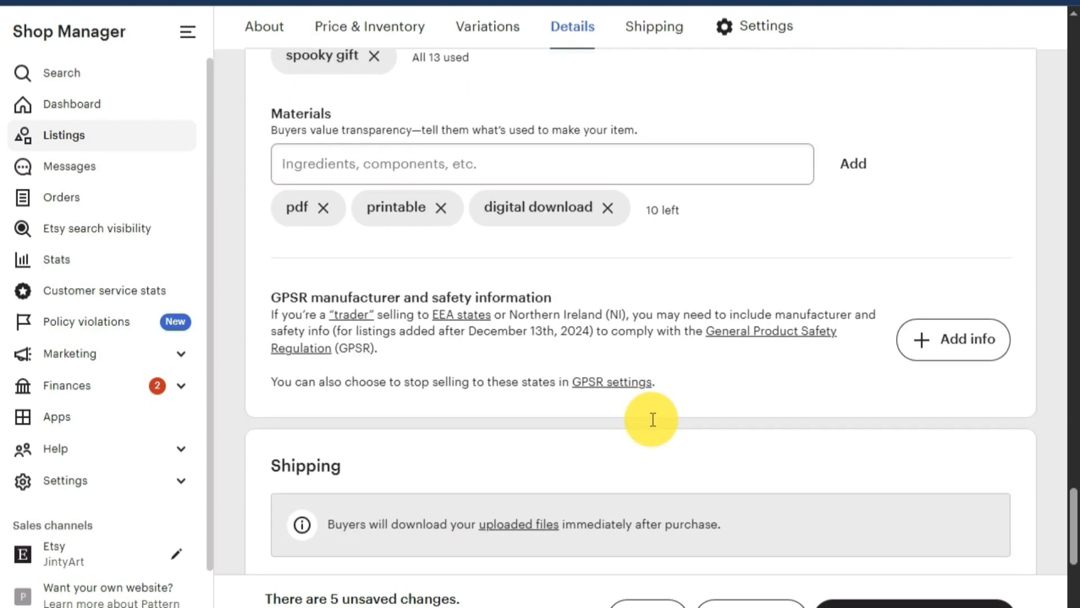
scroll(707, 435, "down", 2)
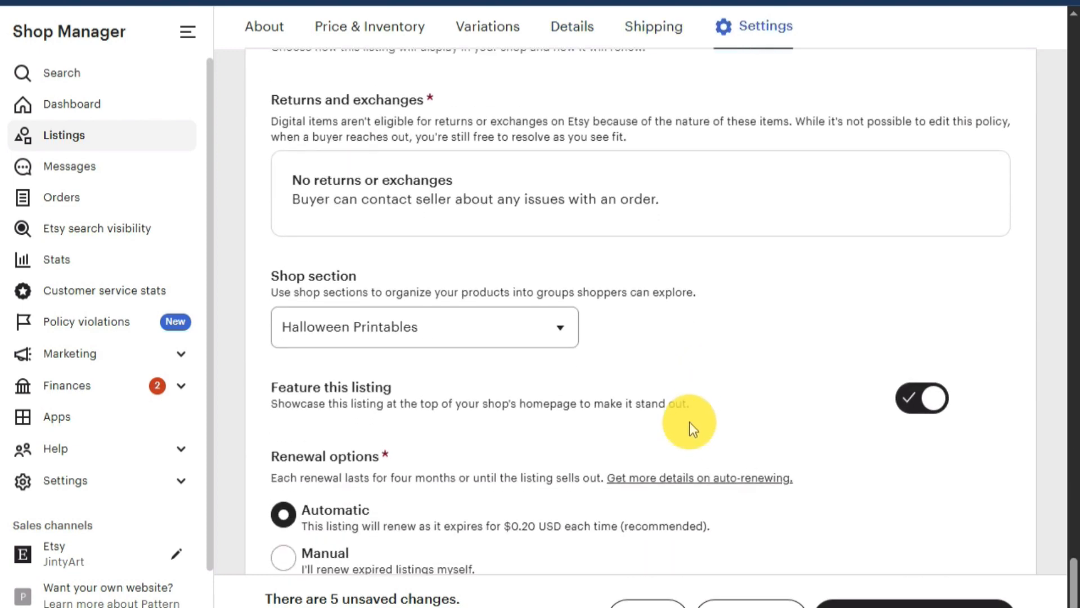
scroll(630, 331, "down", 2)
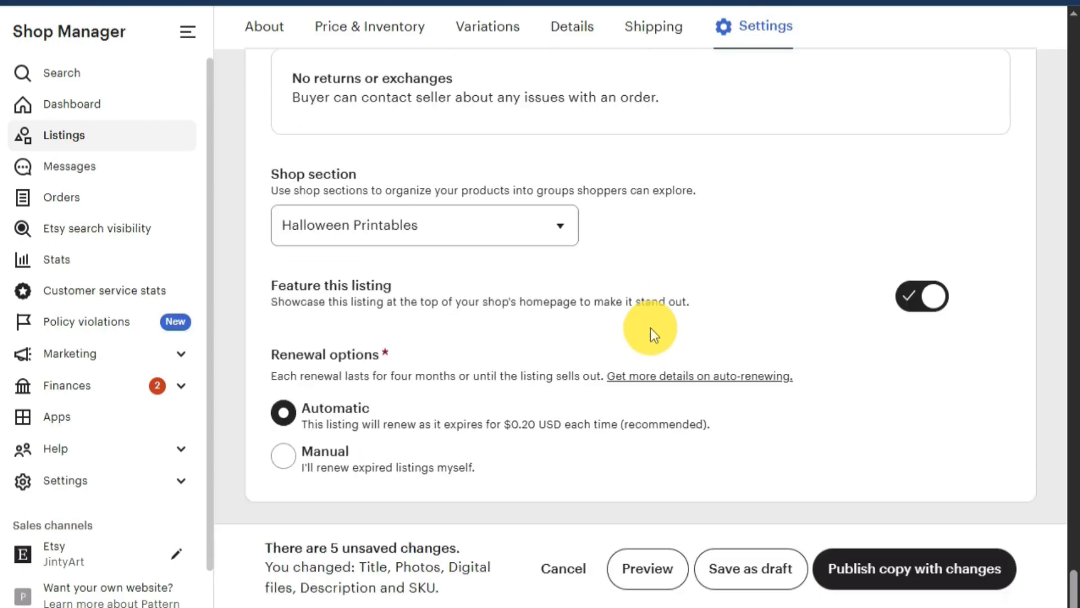